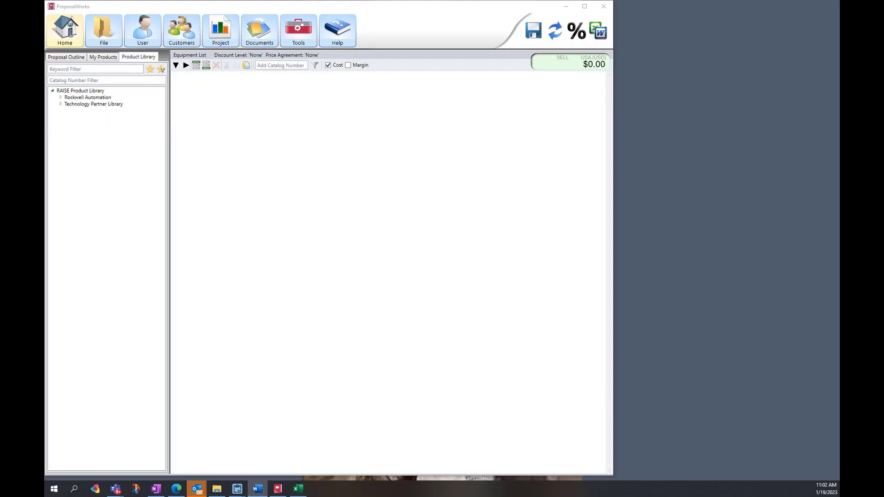
Step: Expand the Rockwell Automation and Technology Partner Library branches of the product library to view their categories
left_click(392, 16)
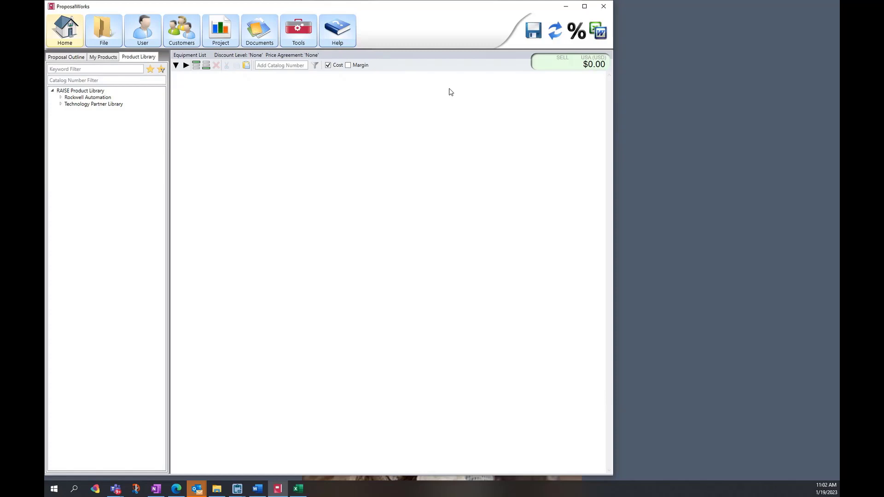
left_click(288, 63)
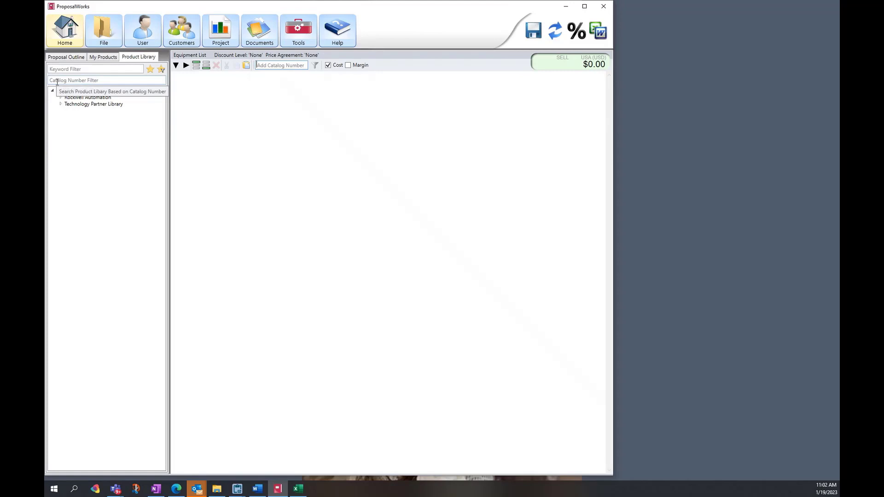
left_click(61, 98)
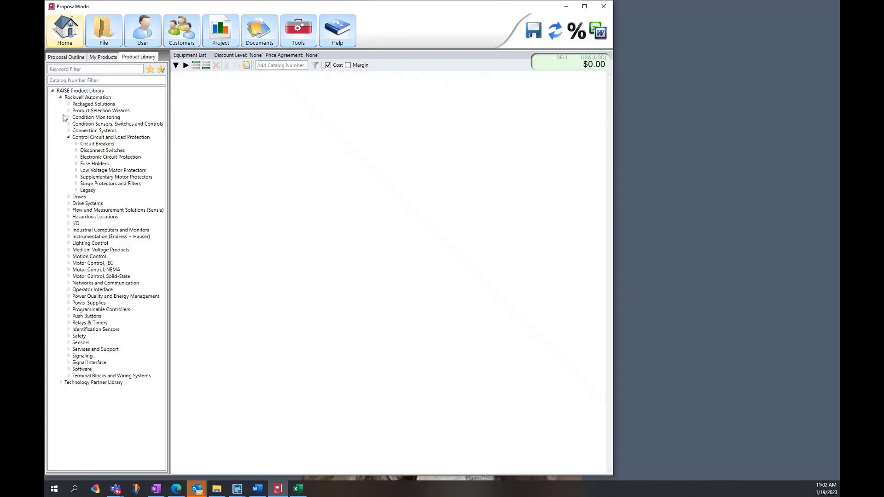
left_click(60, 382)
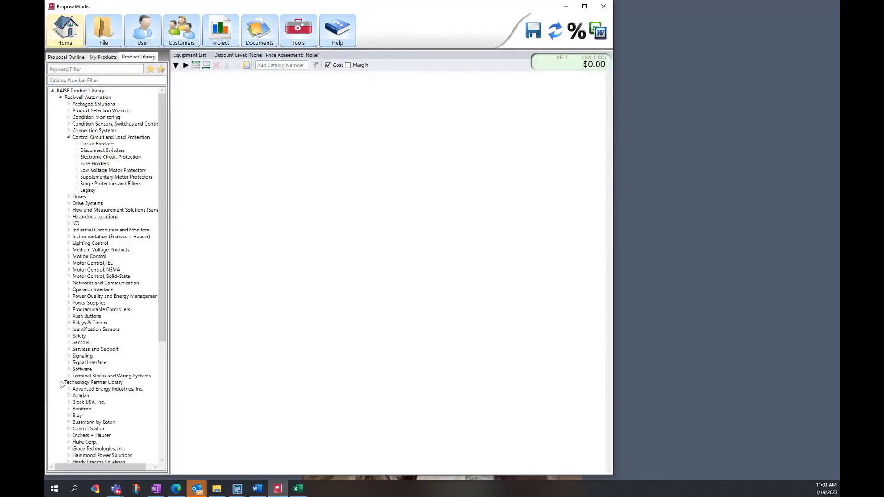
Step: Look through the recent proposals, user preferences, customer information and project information pages, ending back at the equipment list
left_click(108, 45)
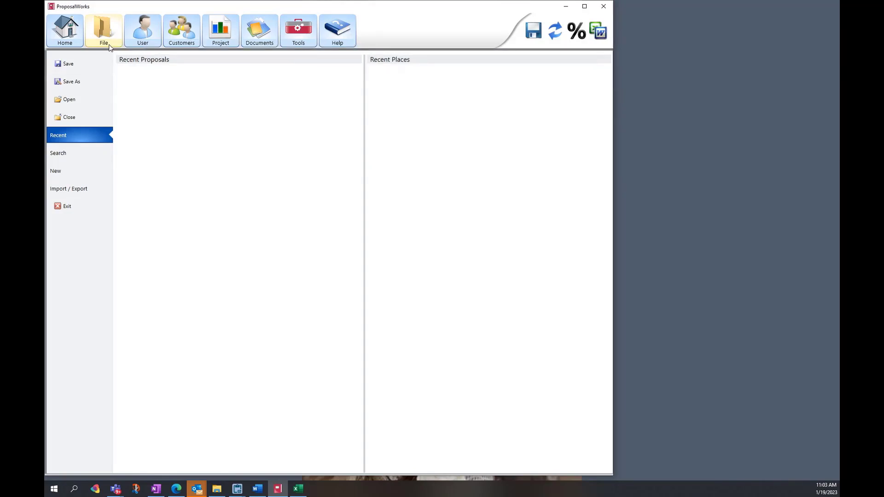
left_click(144, 42)
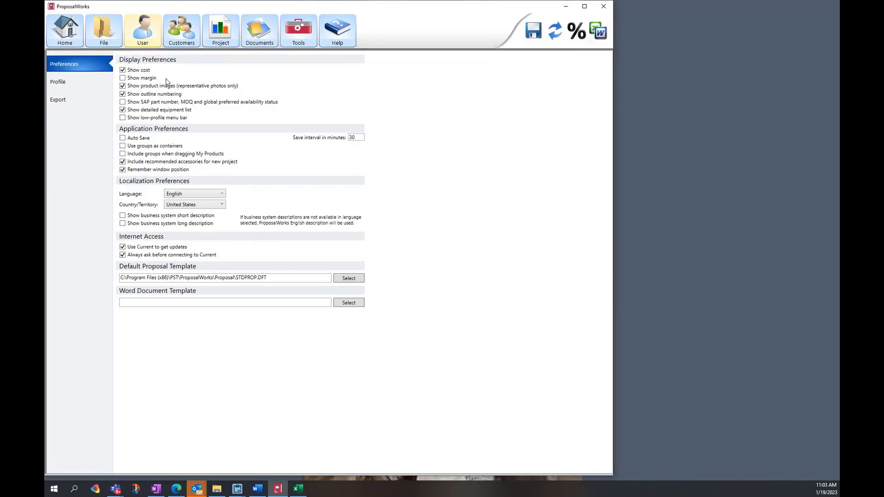
left_click(196, 41)
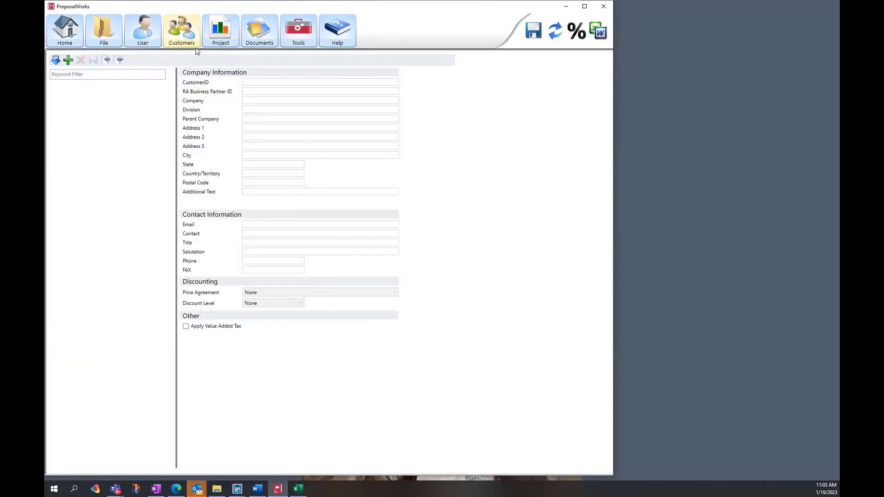
left_click(226, 43)
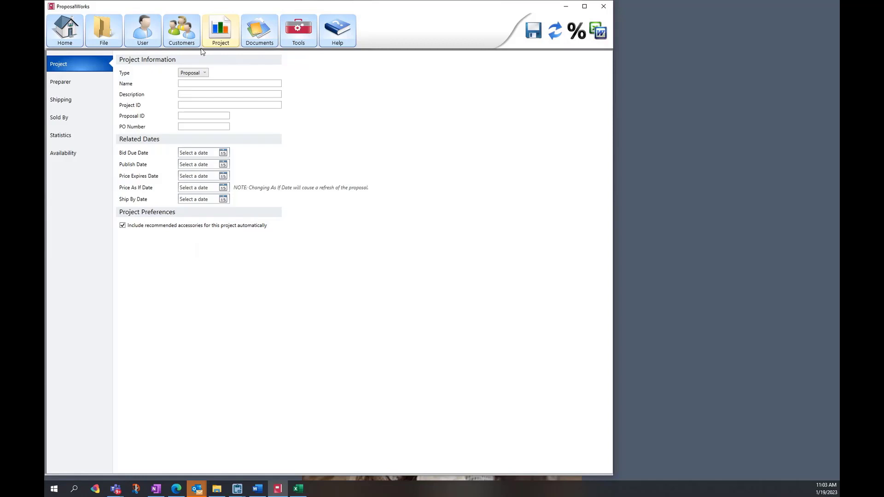
left_click(73, 46)
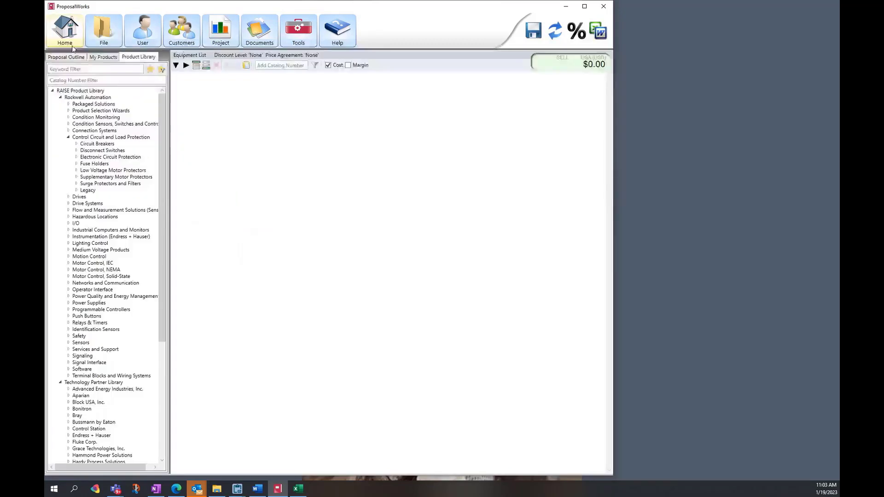
Step: Examine the product supplements available under Documents alongside the project page, and return to the home view
left_click(254, 46)
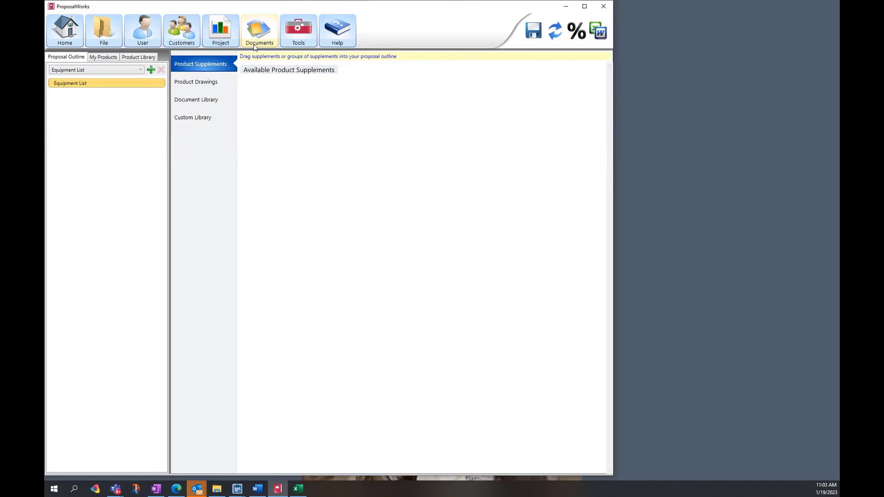
left_click(221, 40)
left_click(259, 46)
left_click(73, 44)
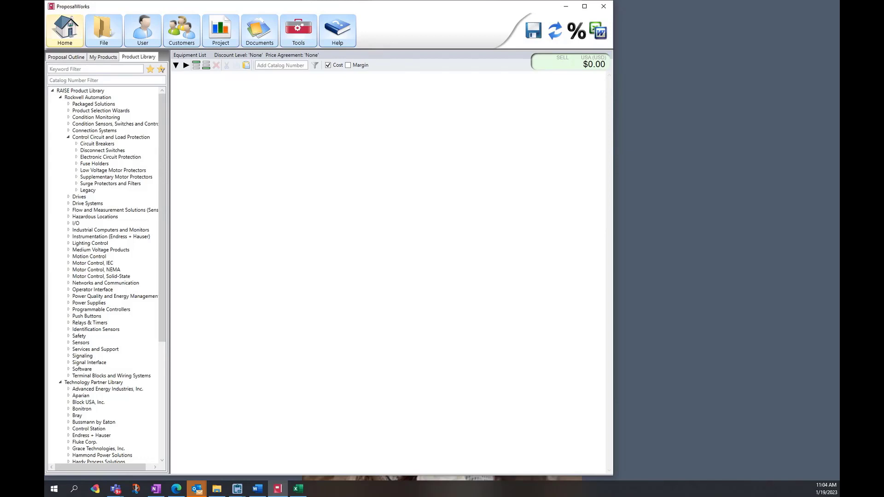
Step: Launch the CrossWorks cross-reference tool, skipping its contact information form
left_click(299, 43)
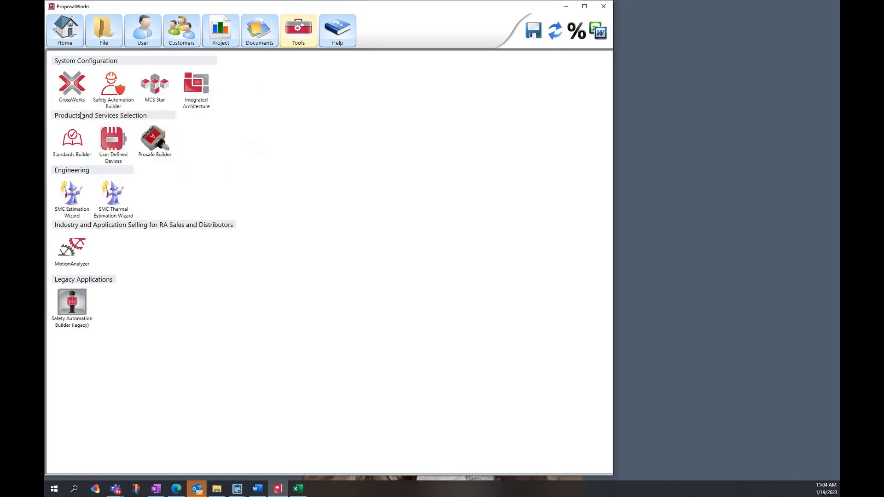
left_click(79, 90)
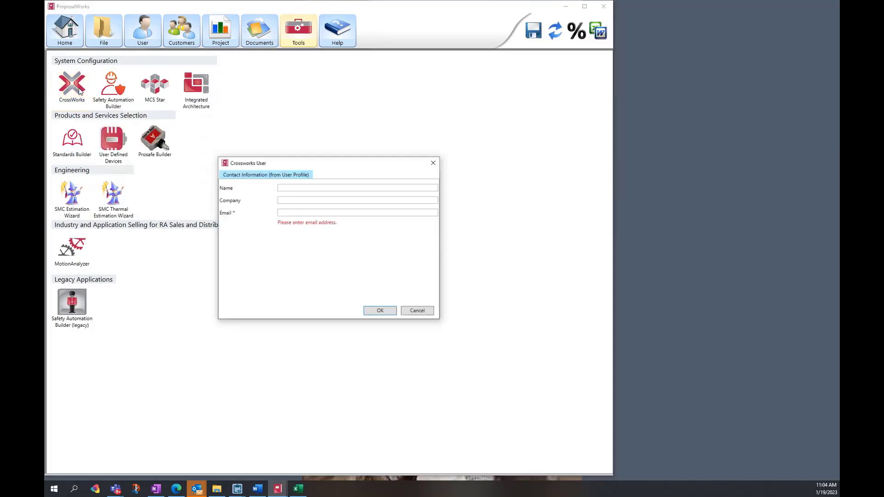
left_click(417, 311)
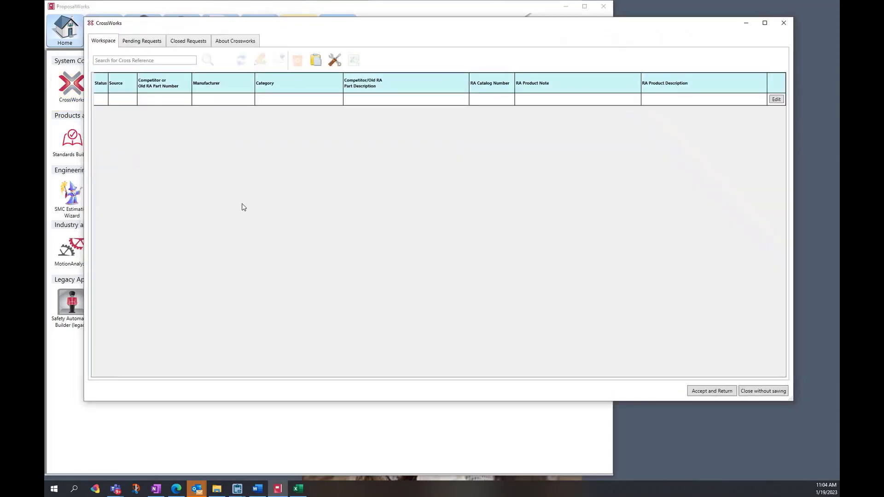
Step: Examine the old part number and RA product note fields of the blank cross-reference row, and close CrossWorks
left_click(181, 100)
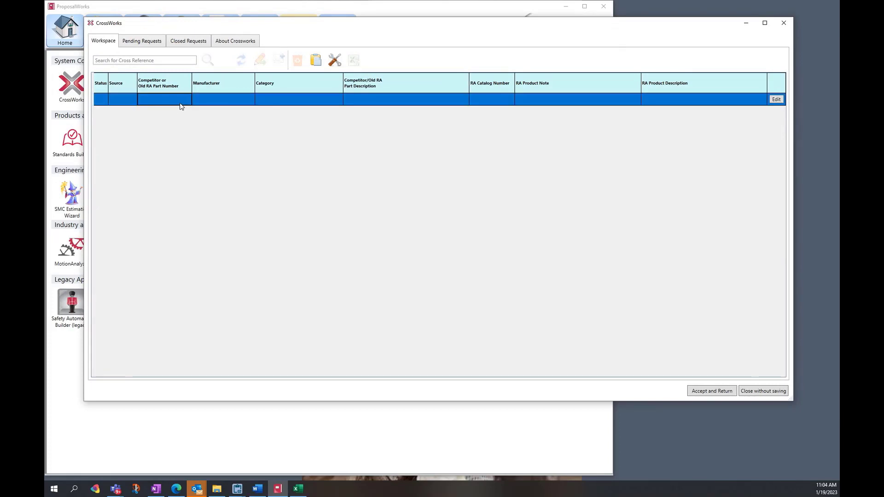
left_click(181, 104)
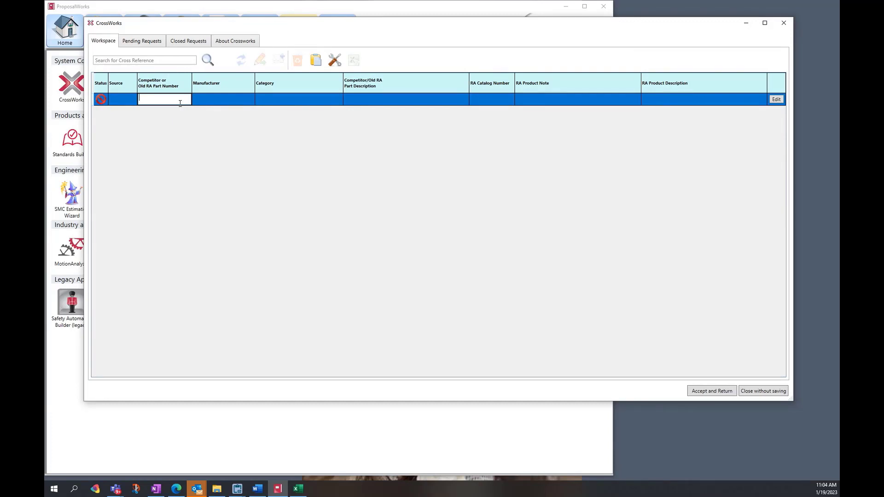
left_click(546, 104)
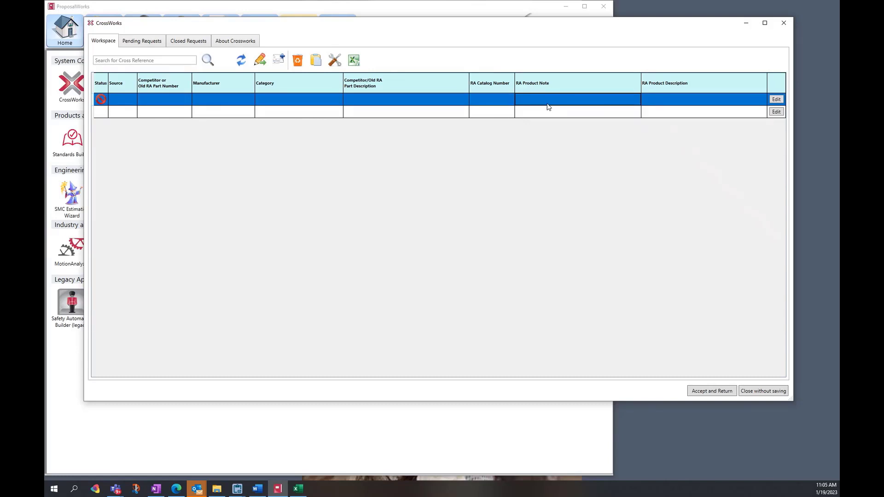
left_click(602, 109)
left_click(601, 101)
left_click(784, 23)
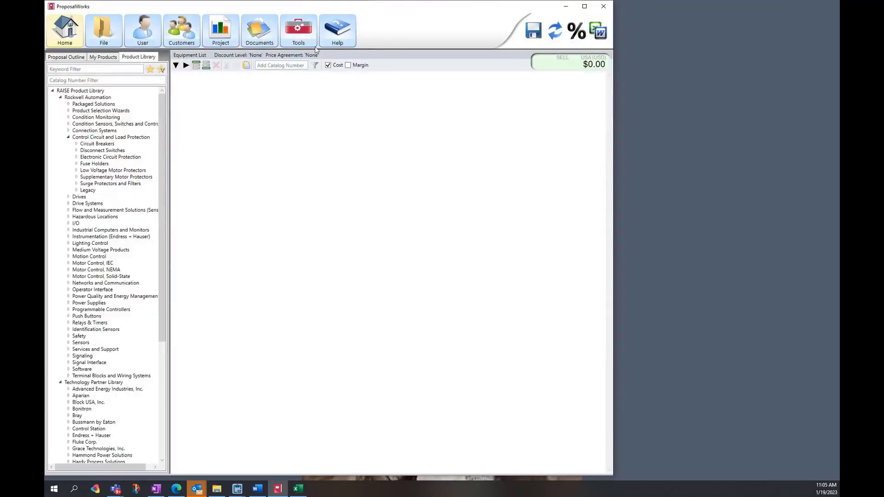
Step: Look through the help videos and help documents, and return to the equipment list
left_click(341, 46)
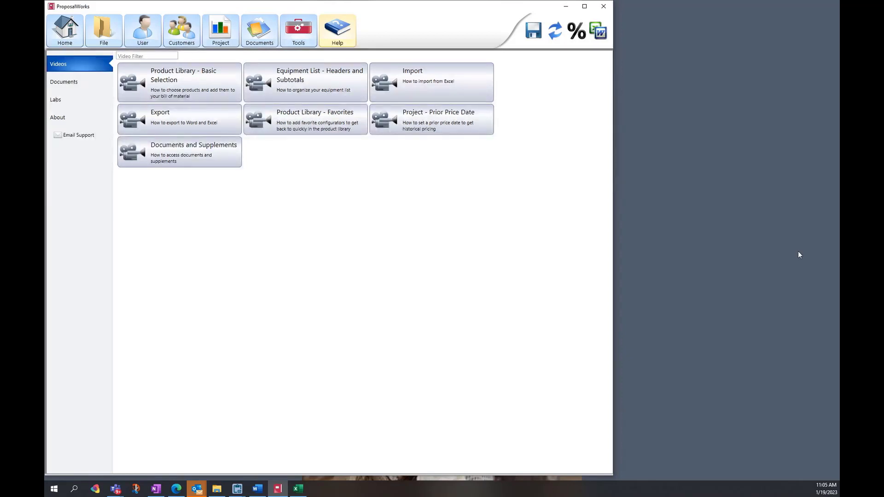
left_click(75, 88)
left_click(79, 65)
left_click(73, 44)
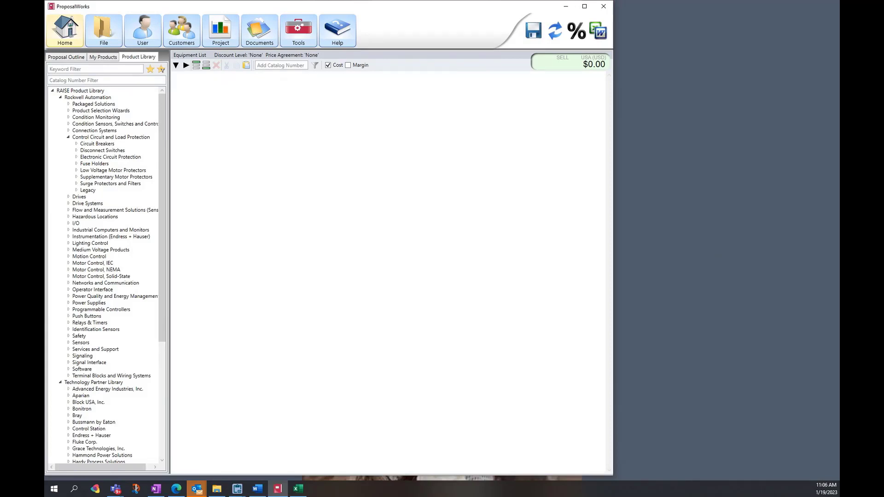
Step: Switch to the Excel workbook and review the catalog numbers in column A and the quantities in column B
left_click(298, 489)
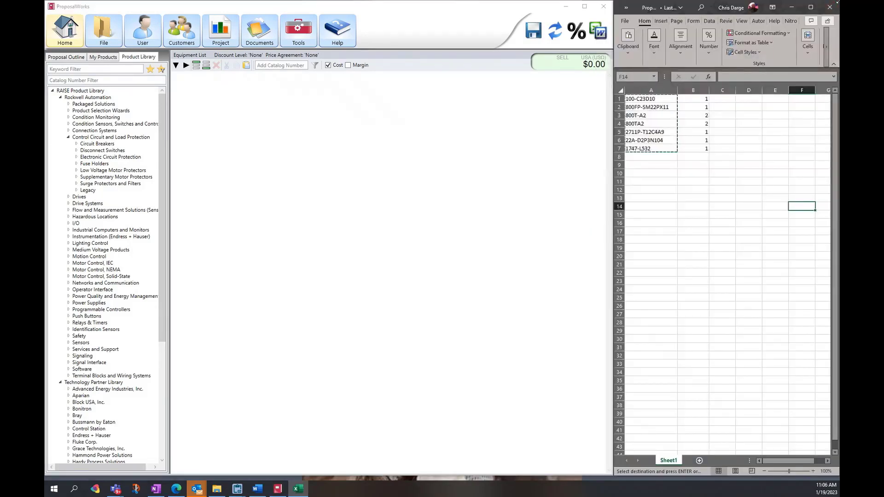
left_click(785, 209)
left_click(663, 165)
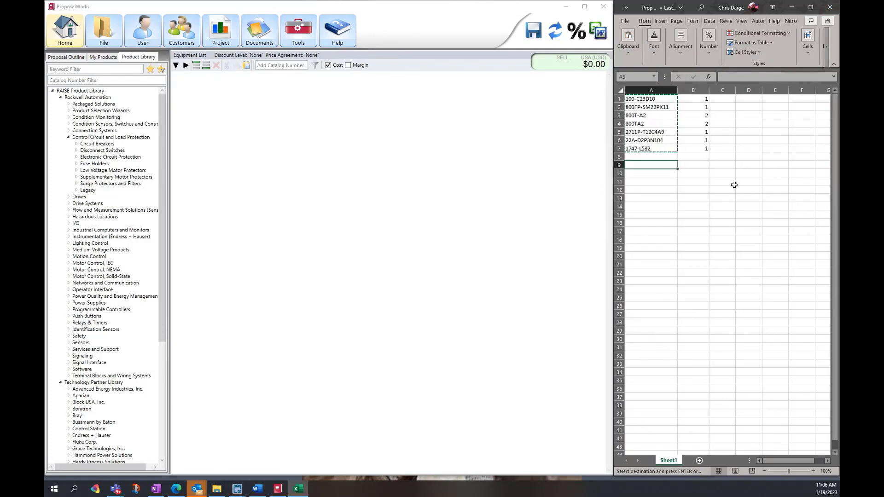
left_click(775, 199)
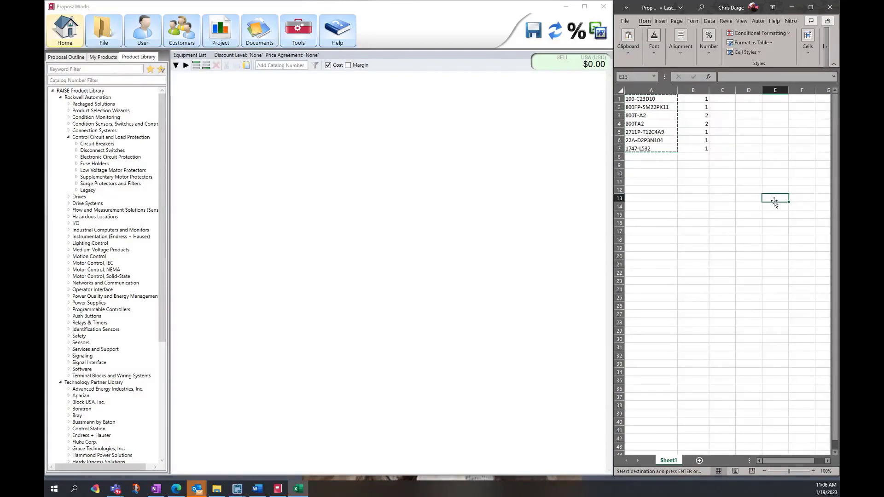
left_click(700, 172)
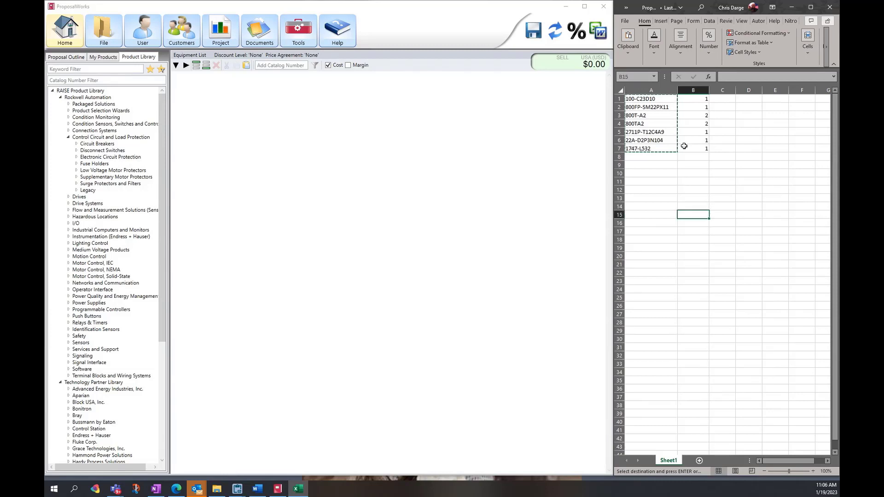
left_click(674, 157)
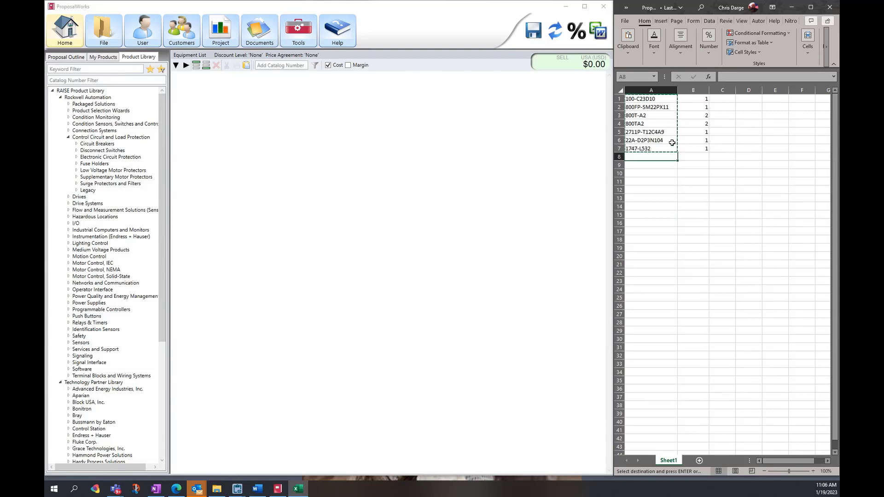
left_click(672, 143)
left_click(667, 115)
left_click(671, 98)
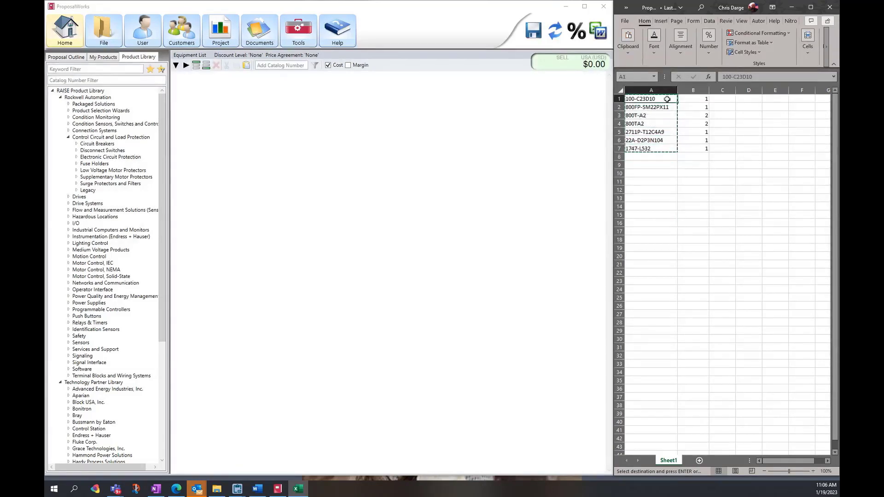
left_click(714, 173)
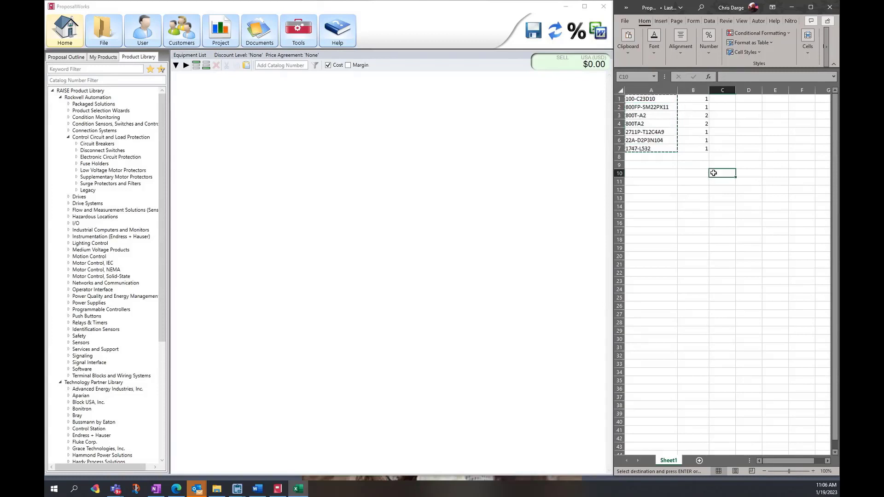
Step: Copy catalog number 100-C23D10 from cell A1 of the Excel sheet and add it to the ProposalWorks equipment list
left_click(289, 64)
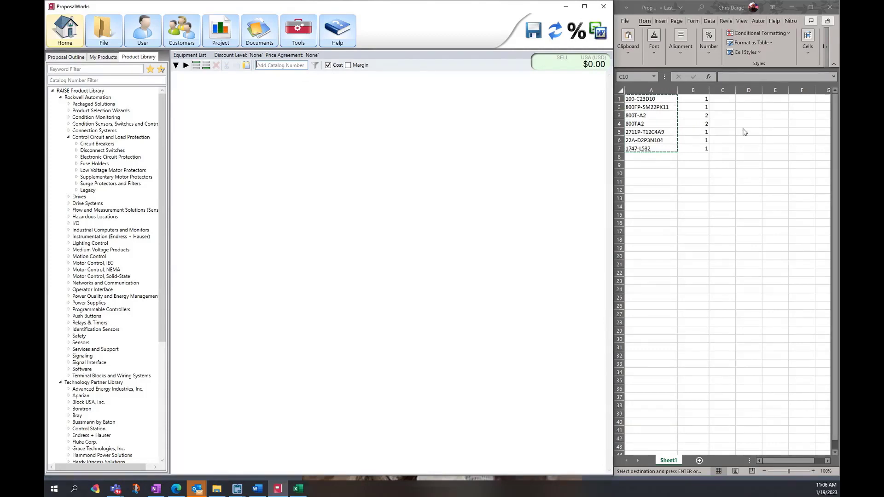
left_click(650, 99)
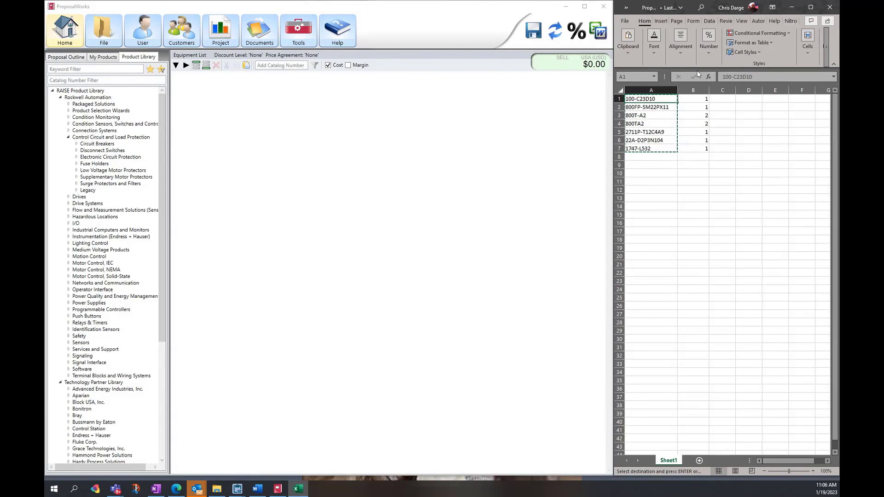
double_click(752, 78)
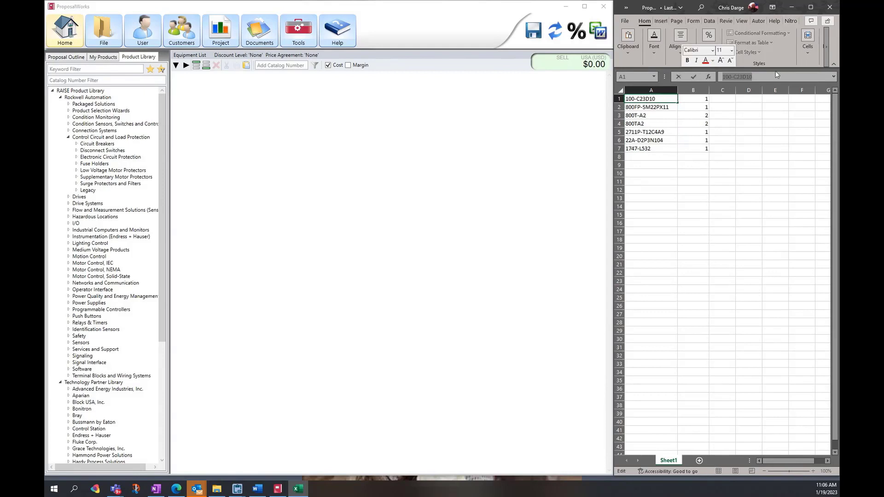
right_click(744, 78)
left_click(765, 100)
left_click(294, 65)
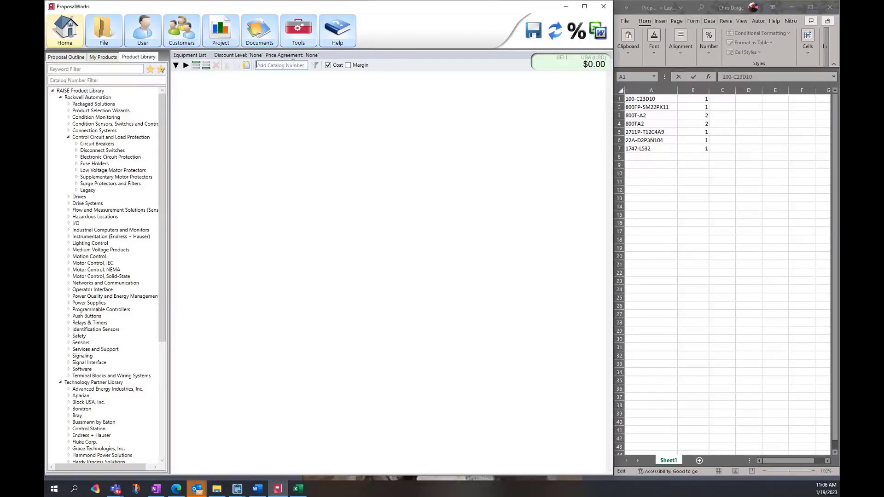
right_click(295, 66)
left_click(314, 87)
key("Return")
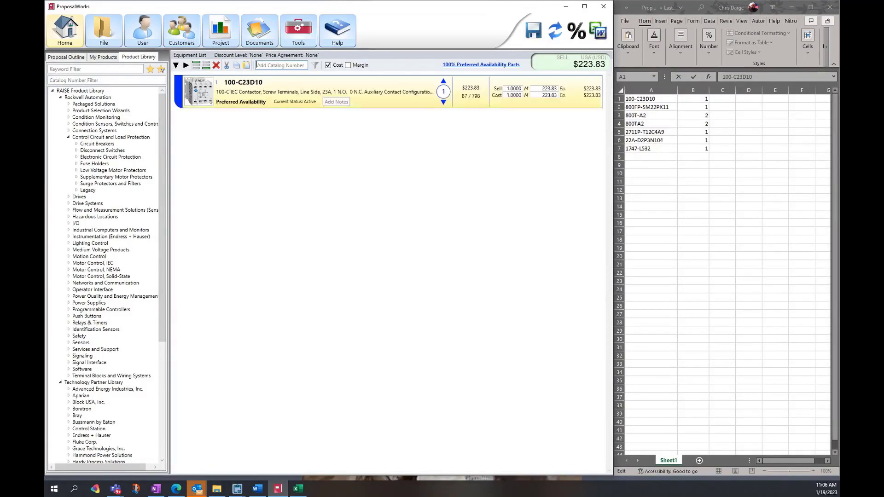
Step: Open the configuration of the 100-C23D10 contactor and examine its rated operating current options
left_click(247, 86)
left_click(247, 82)
double_click(235, 86)
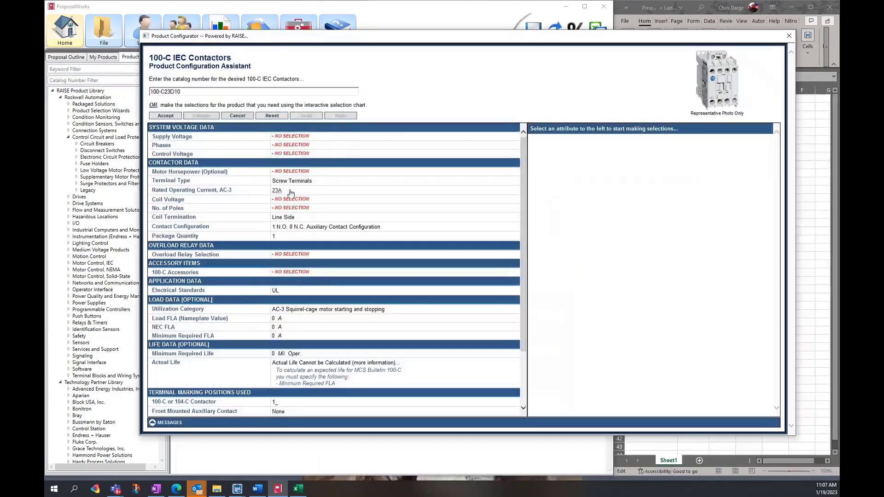
left_click(284, 190)
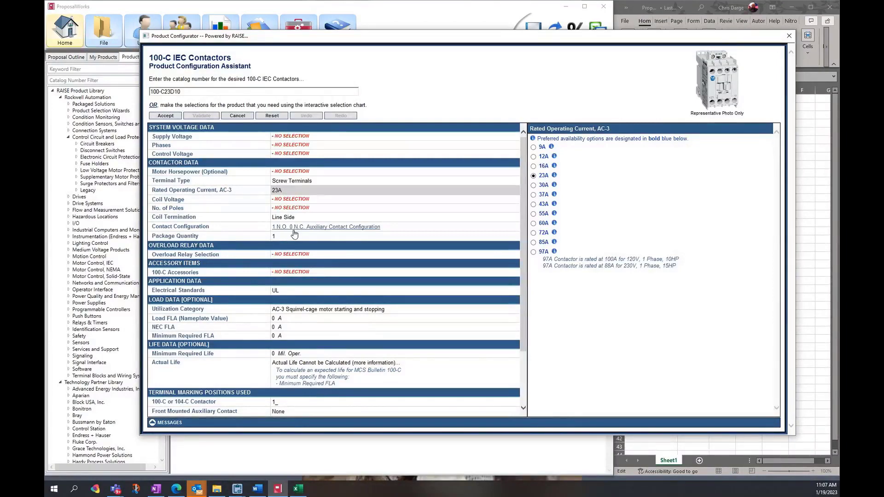
scroll(293, 235, "down", 1)
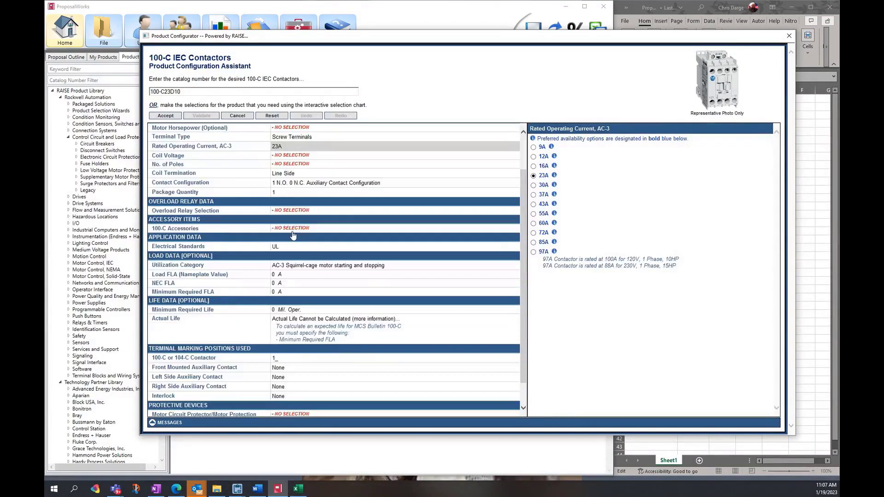
Step: Try the 4 N.O. 0 N.C. main contact configuration for the contactor and check its catalog number
left_click(290, 183)
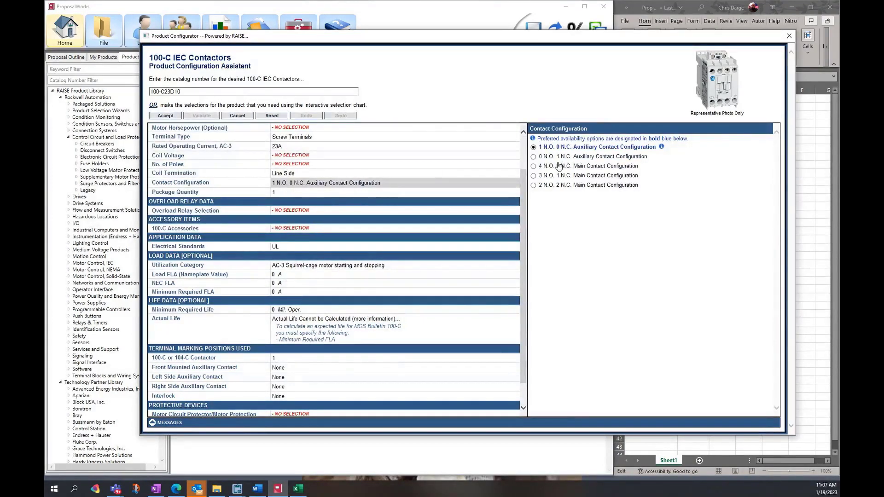
left_click(535, 169)
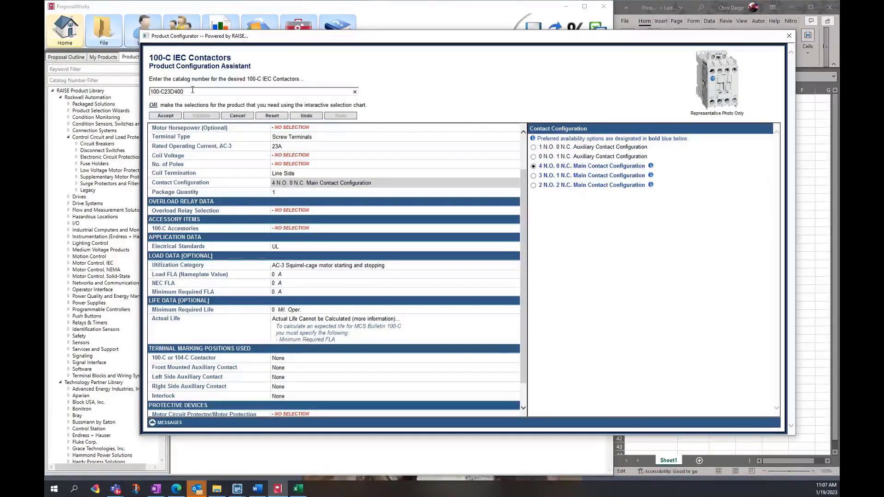
left_click_drag(191, 91, 134, 95)
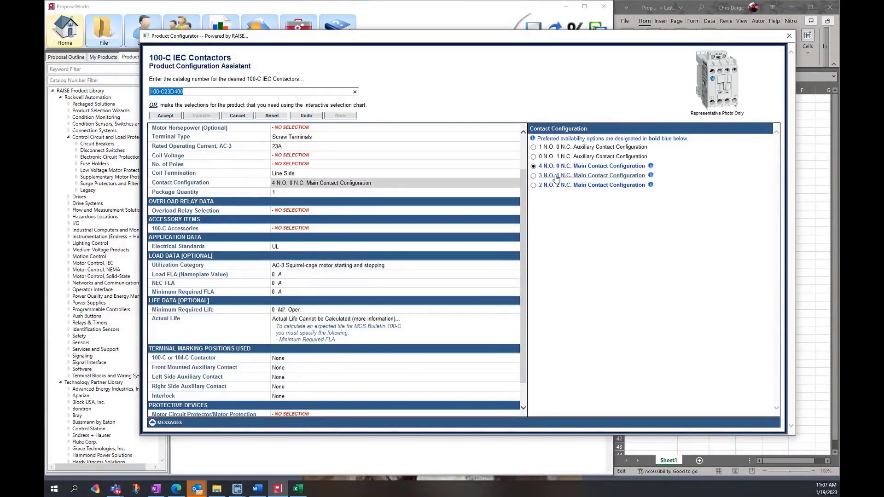
scroll(279, 167, "up", 2)
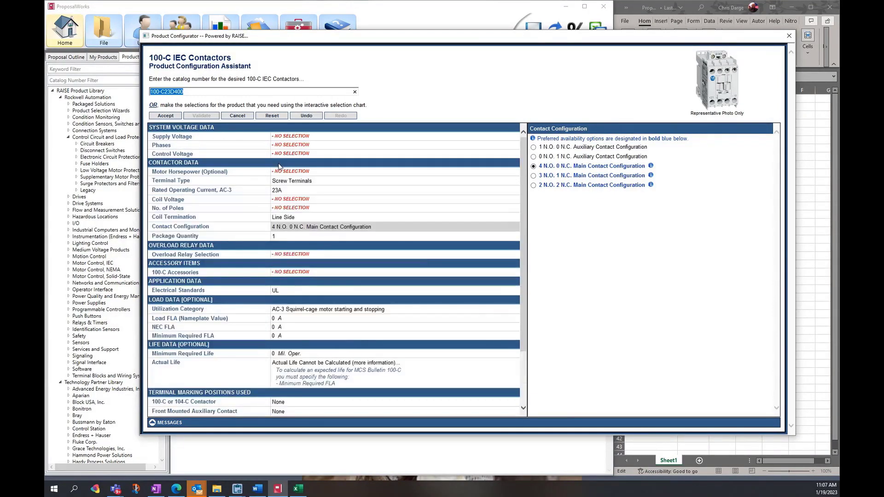
Step: Try a 30A rated operating current, review the contact configuration options, and cancel the contactor configuration
left_click(281, 190)
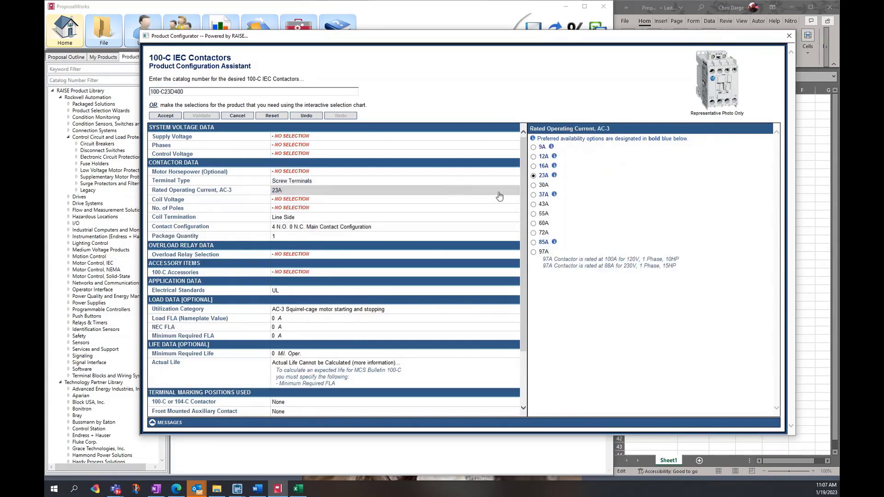
left_click(535, 185)
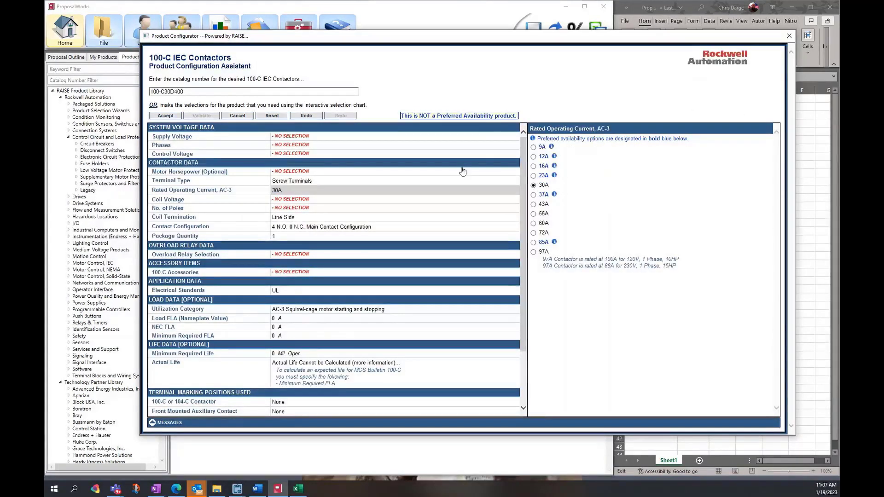
left_click(301, 227)
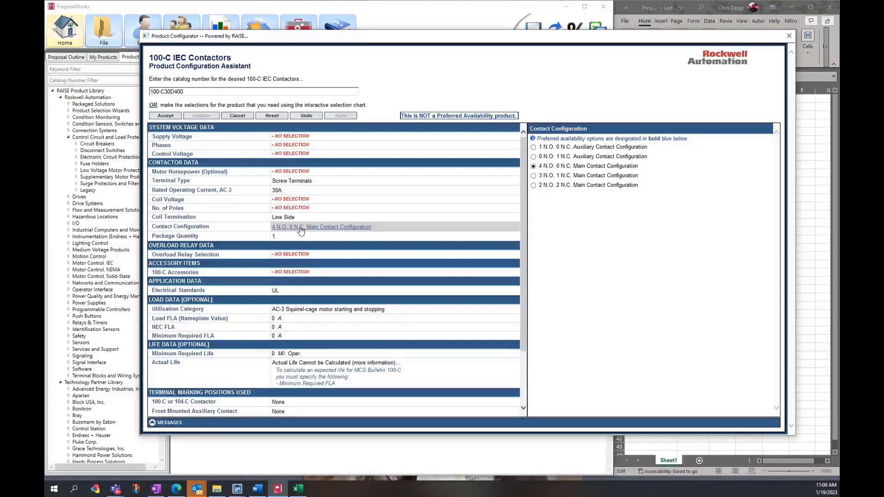
left_click(238, 116)
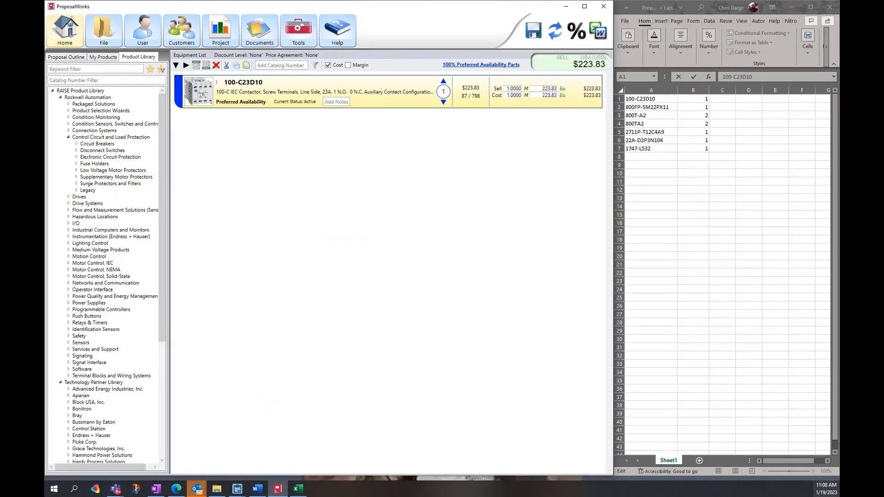
Step: Copy catalog number 800FP-SM22PX11 from cell A2 of the Excel sheet and add it to the ProposalWorks equipment list
left_click(669, 105)
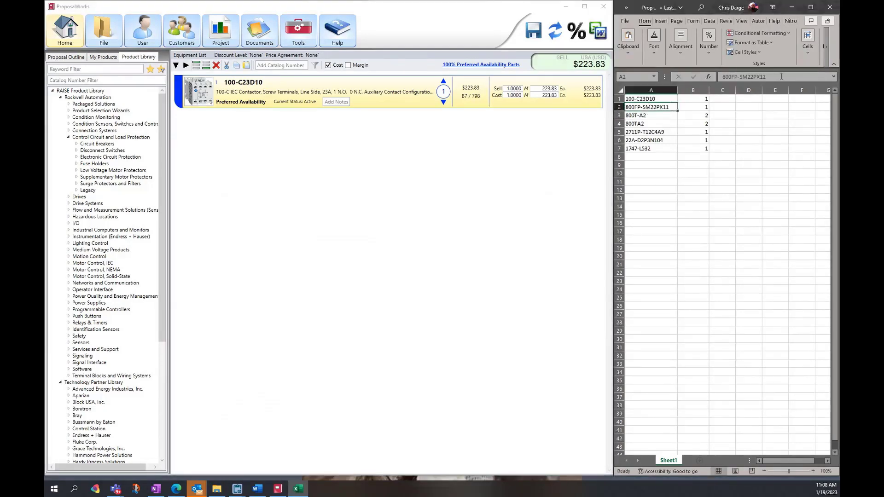
triple_click(743, 77)
right_click(743, 77)
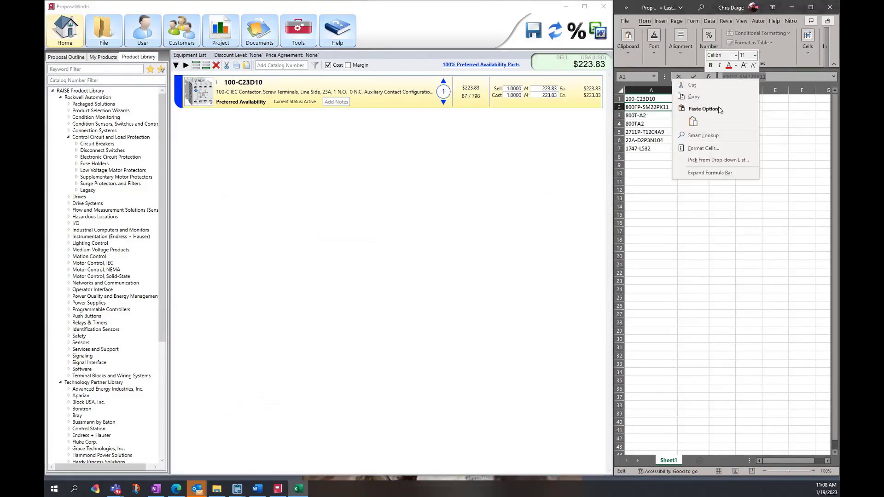
left_click(698, 101)
right_click(285, 67)
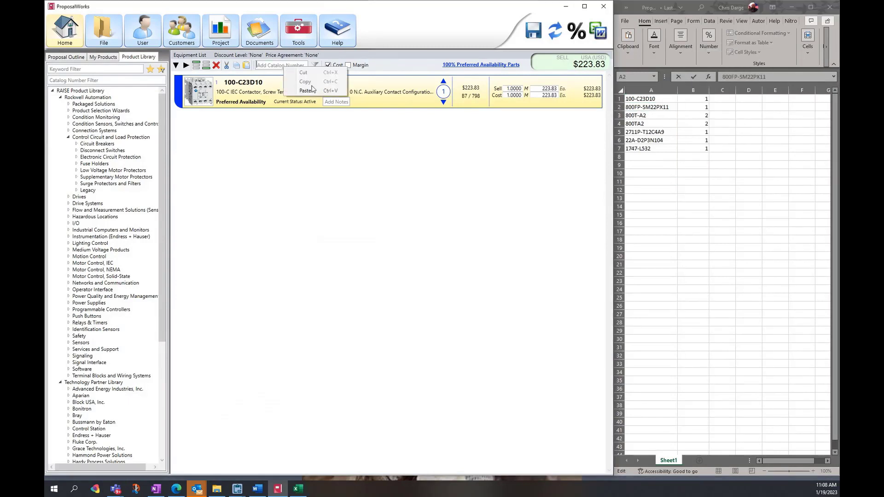
left_click(306, 91)
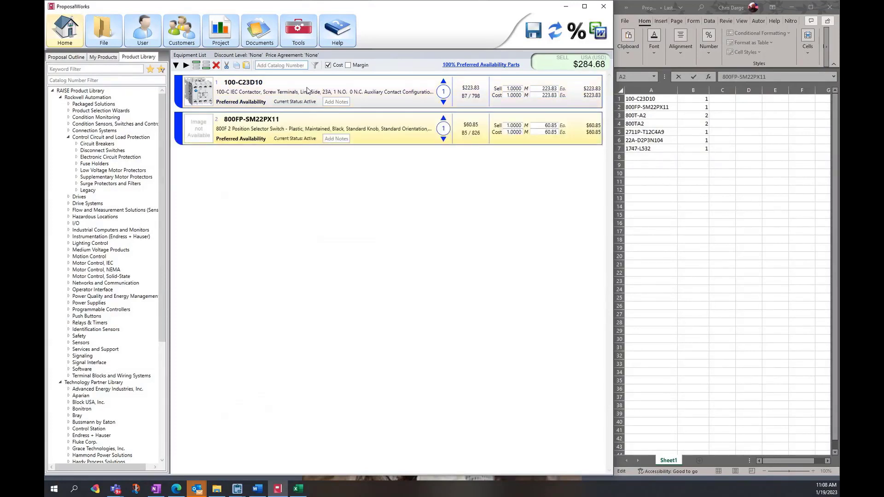
Step: Configure the 800FP-SM22PX11 selector switch with separate part numbers instead of a composite one, and accept the configuration
double_click(256, 120)
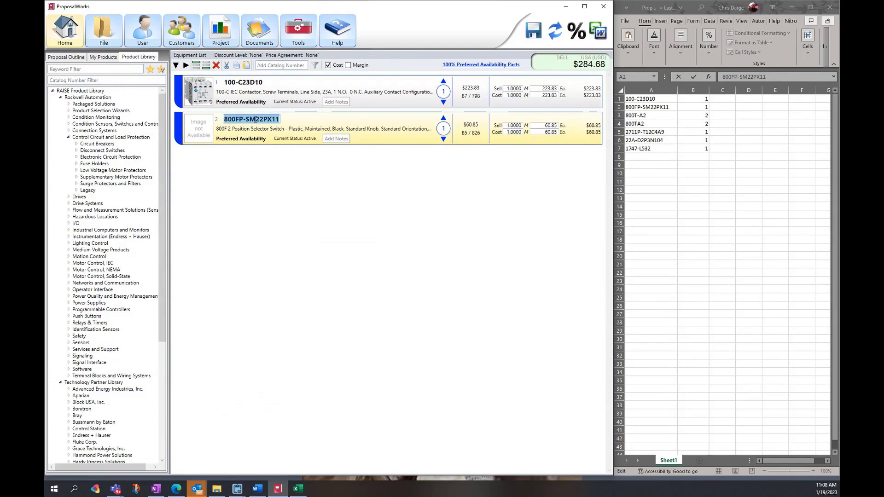
double_click(255, 120)
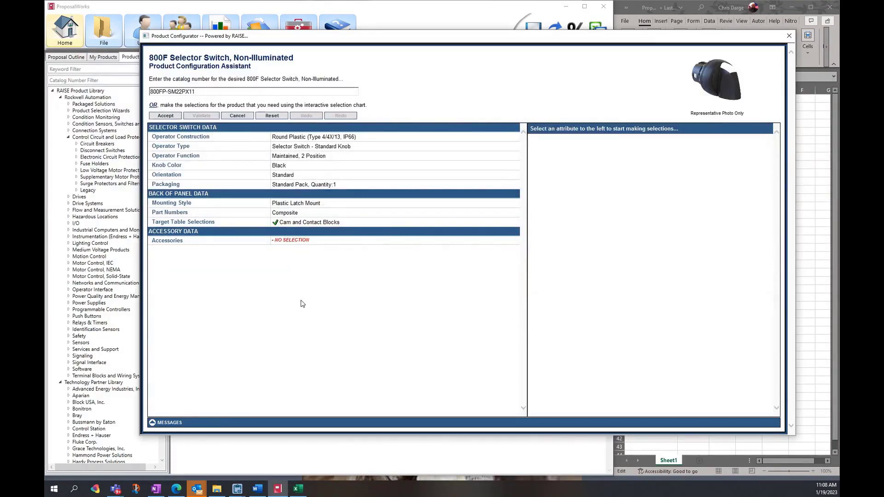
left_click(291, 214)
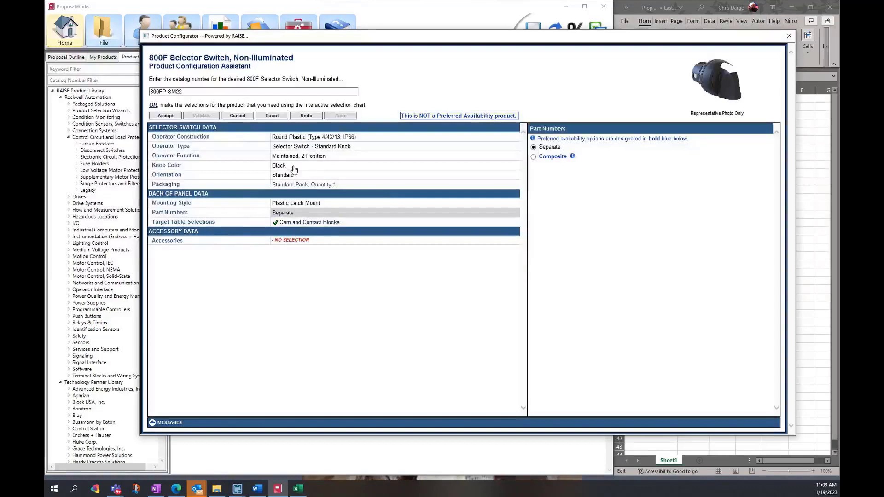
left_click(165, 115)
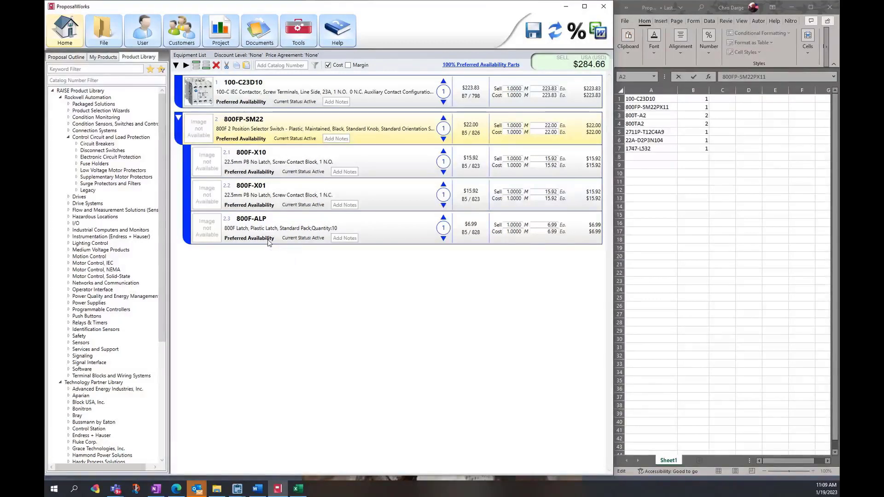
Step: Delete the 100-C23D10 contactor from the equipment list
right_click(276, 77)
left_click(318, 107)
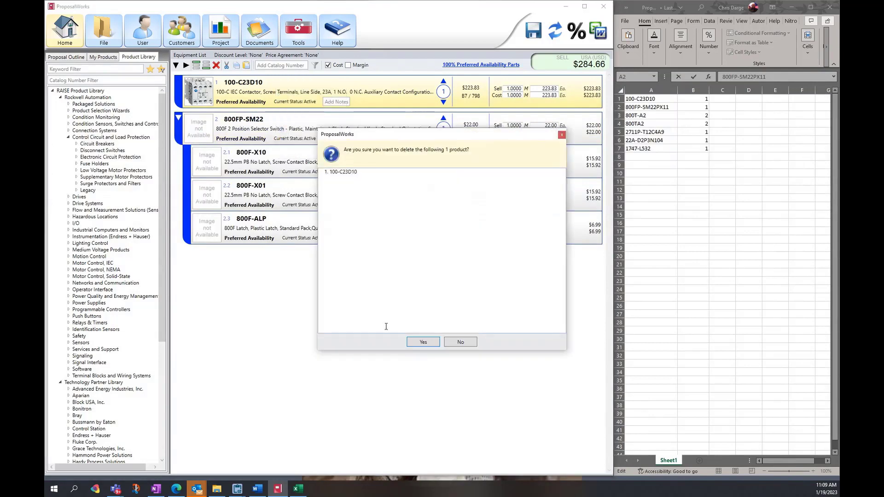
left_click(436, 345)
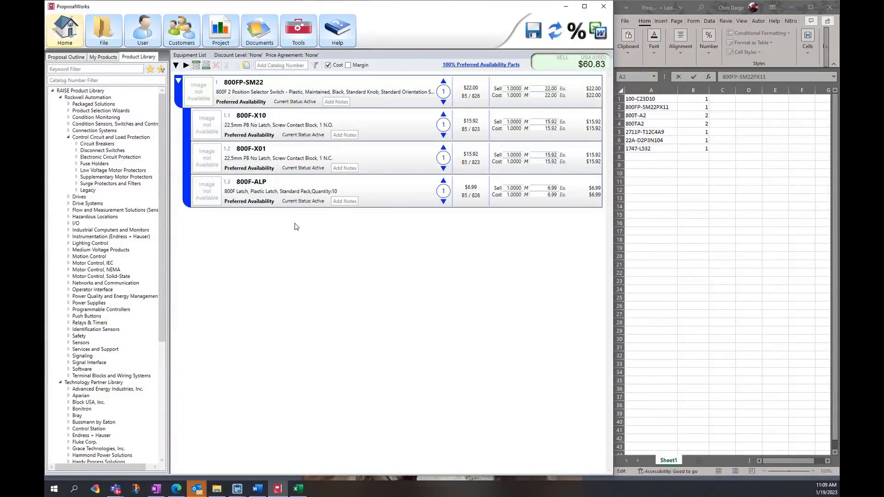
left_click_drag(446, 19, 476, 31)
left_click(617, 27)
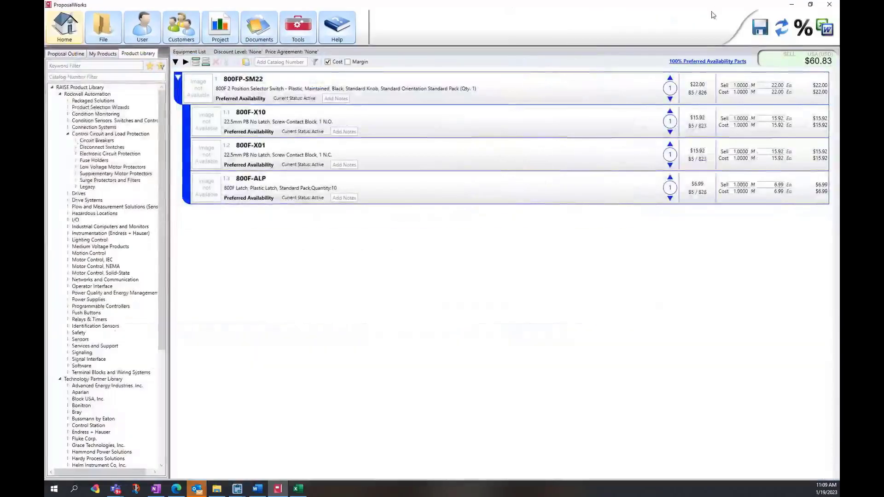
left_click(809, 7)
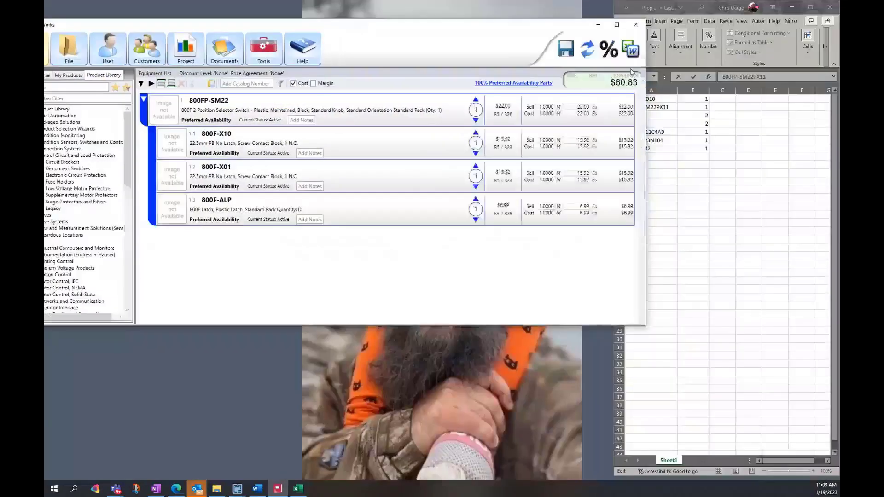
left_click_drag(485, 26, 44, 2)
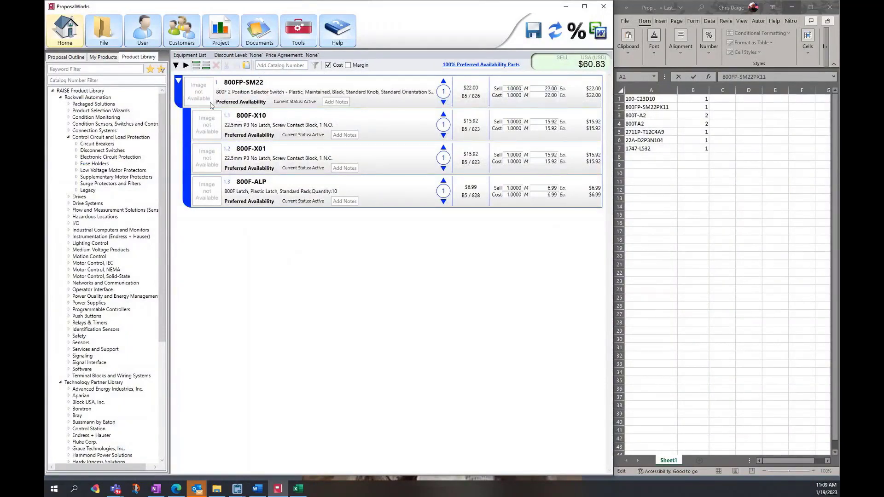
Step: Delete the 800FP-SM22 selector switch together with its component items from the equipment list
right_click(198, 87)
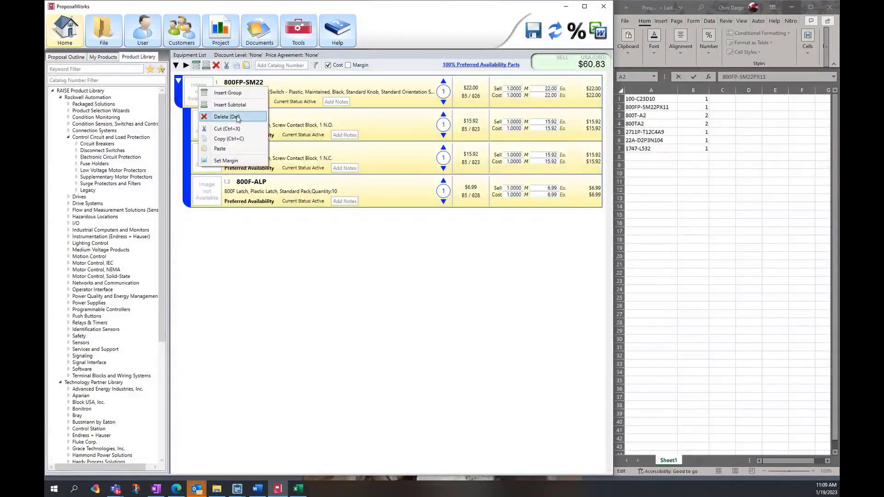
left_click(237, 118)
left_click(435, 343)
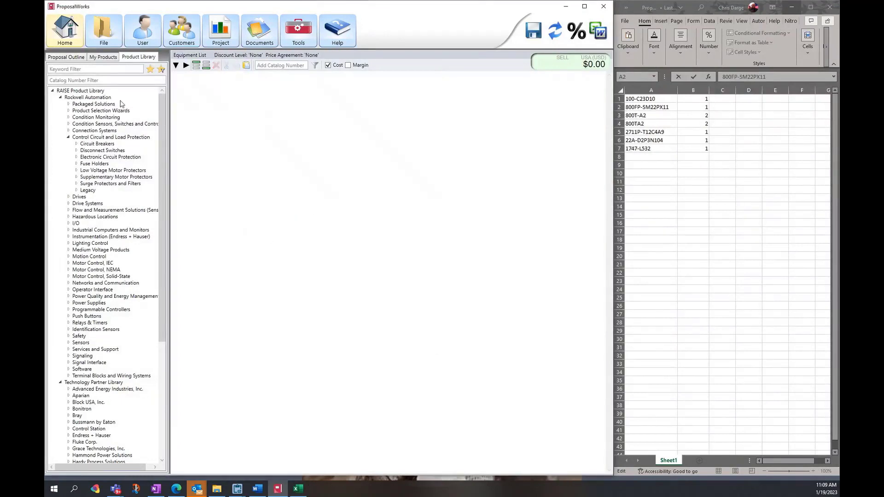
Step: Filter the product library by the keyword "push button" and widen the library pane to show full product names
left_click(104, 80)
left_click(96, 68)
type("push button")
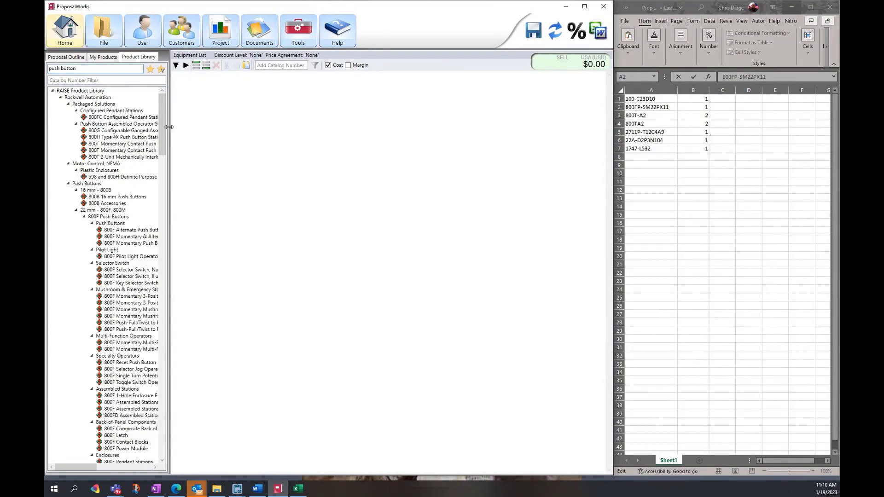
left_click_drag(163, 128, 241, 138)
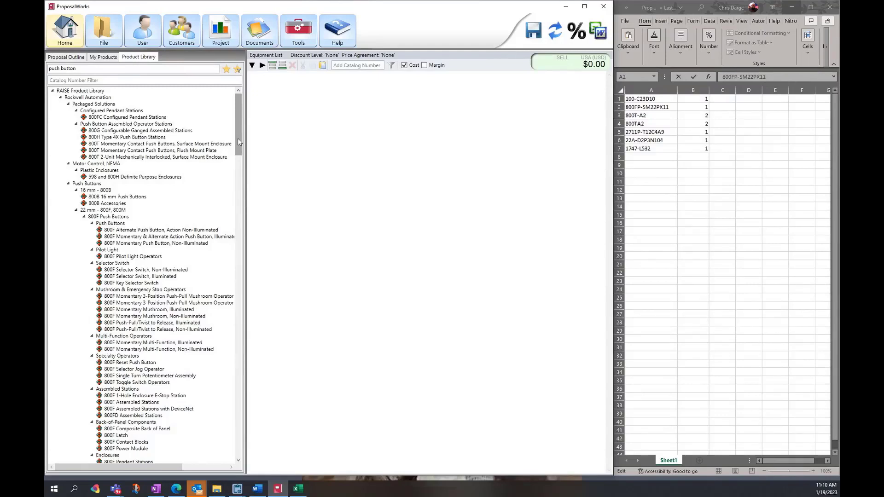
Step: Examine the 16 mm 800B, 22 mm 800F/800M and 30 mm 800T/H push button families, referring to the catalog number in cell A2
left_click(92, 191)
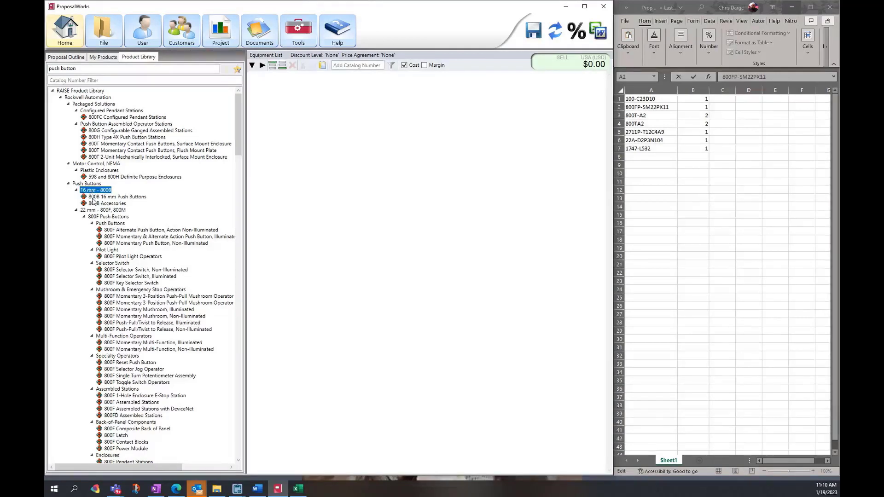
left_click(93, 212)
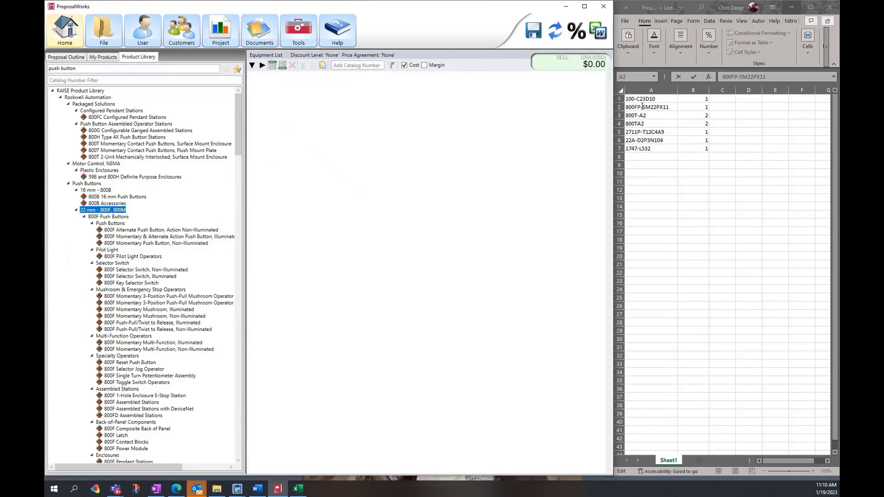
left_click(642, 107)
left_click(398, 167)
scroll(161, 198, "down", 3)
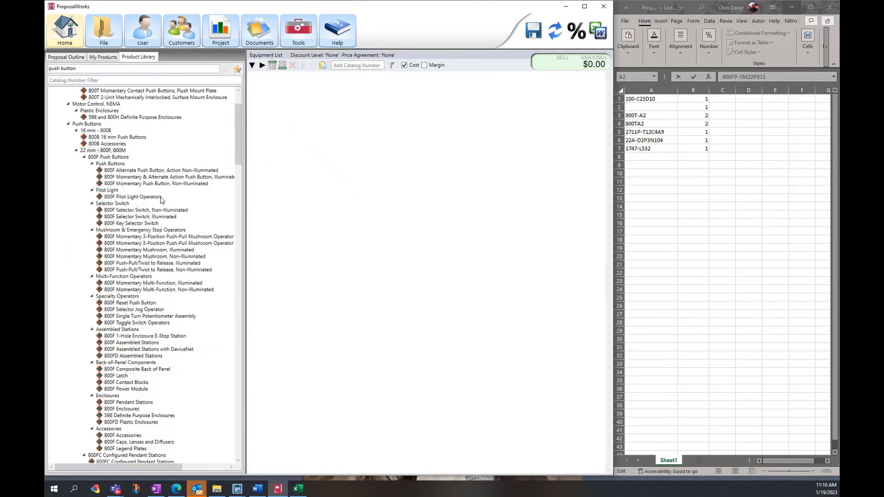
scroll(161, 199, "down", 3)
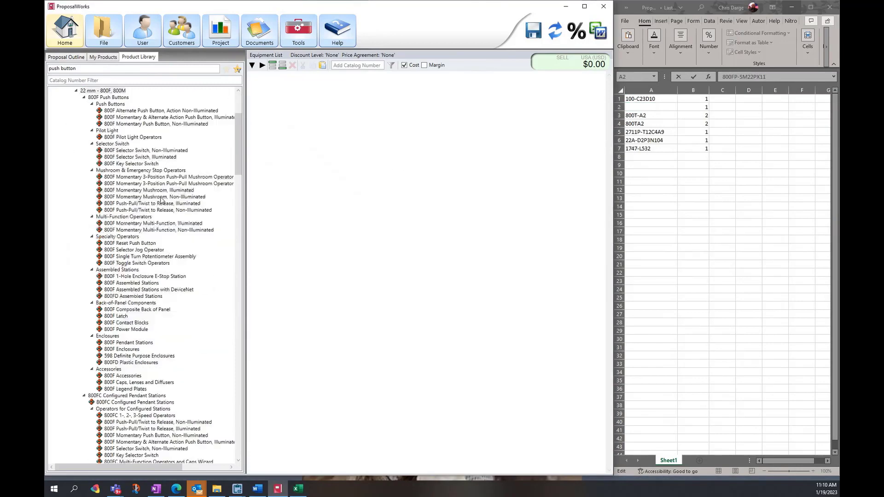
left_click(348, 67)
scroll(131, 221, "down", 11)
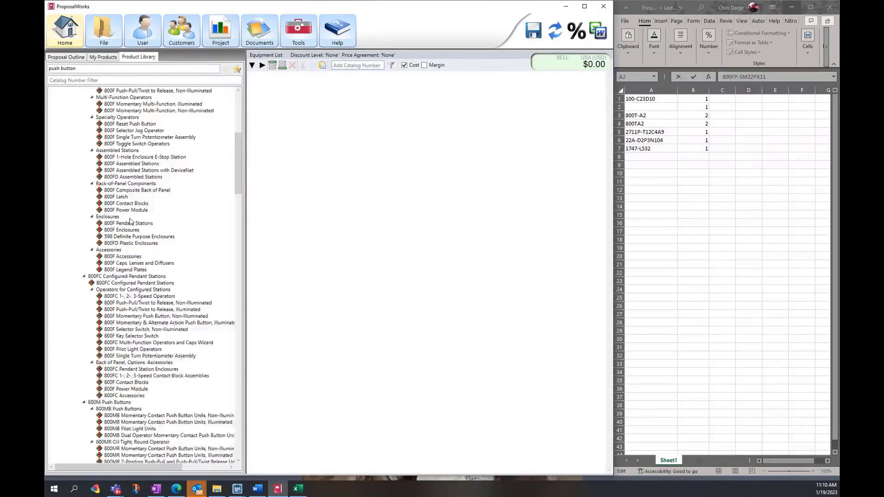
scroll(130, 222, "down", 8)
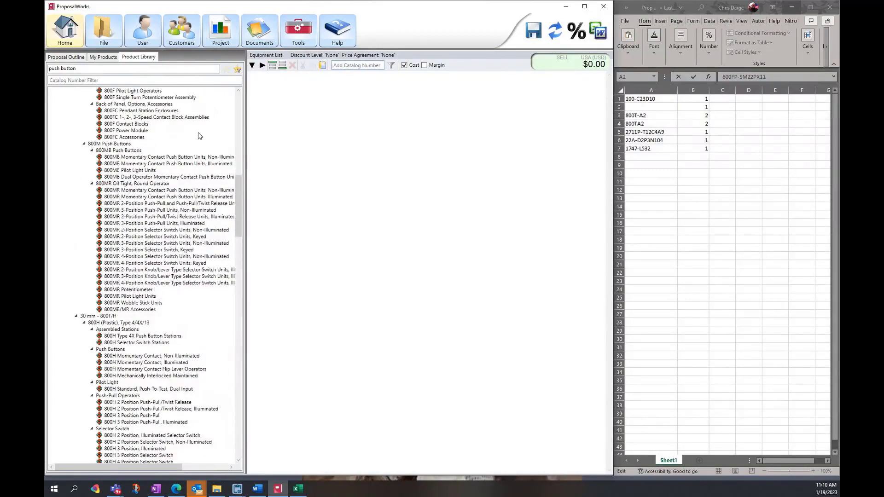
left_click(94, 316)
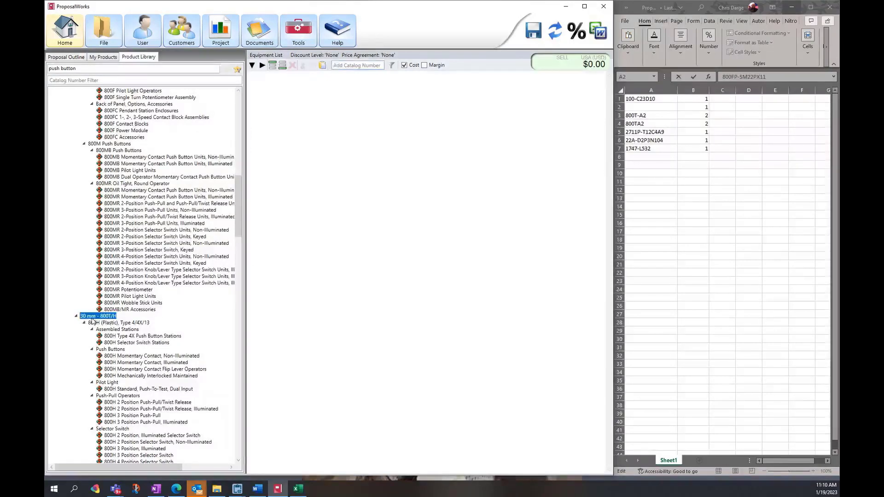
Step: Start configuring an 800H Momentary Contact, Non-Illuminated push button, choosing No for Hazardous Location and No Guards for Finger Safe Guards
scroll(125, 329, "down", 4)
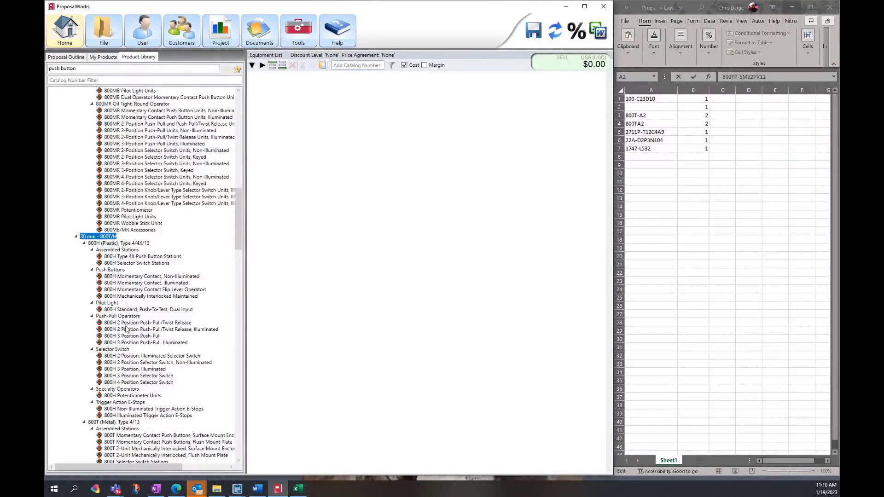
scroll(127, 329, "down", 2)
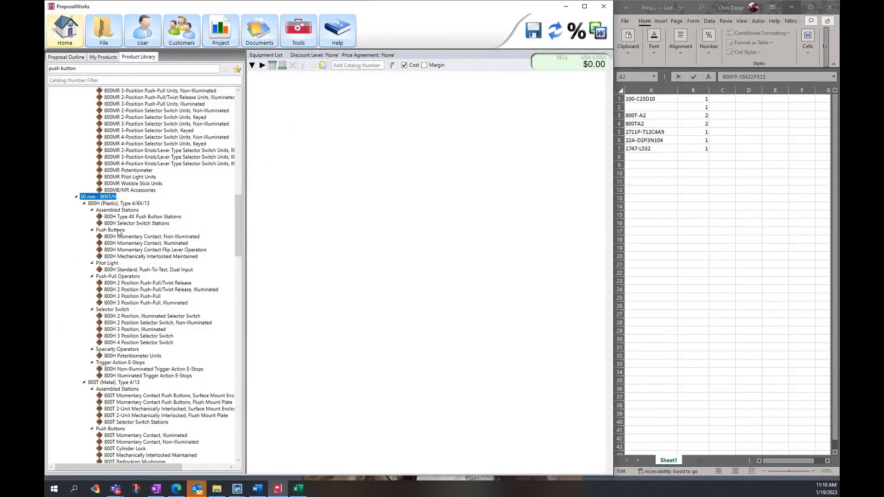
left_click(169, 238)
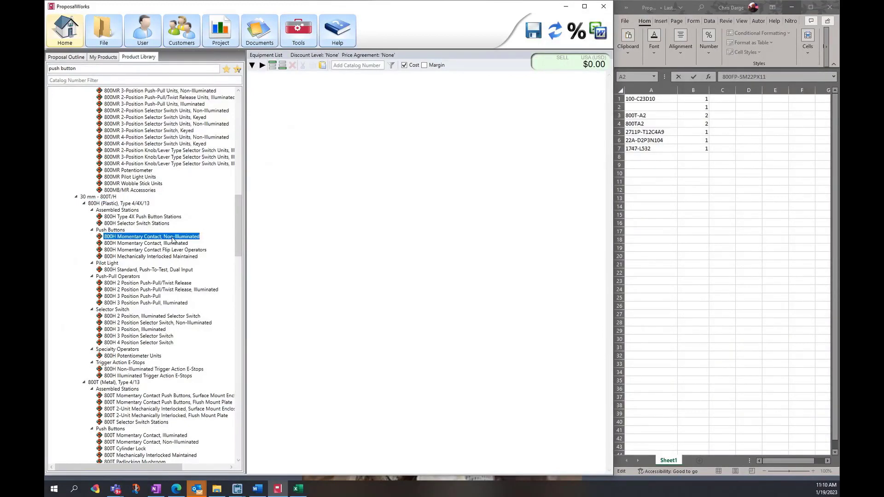
double_click(129, 237)
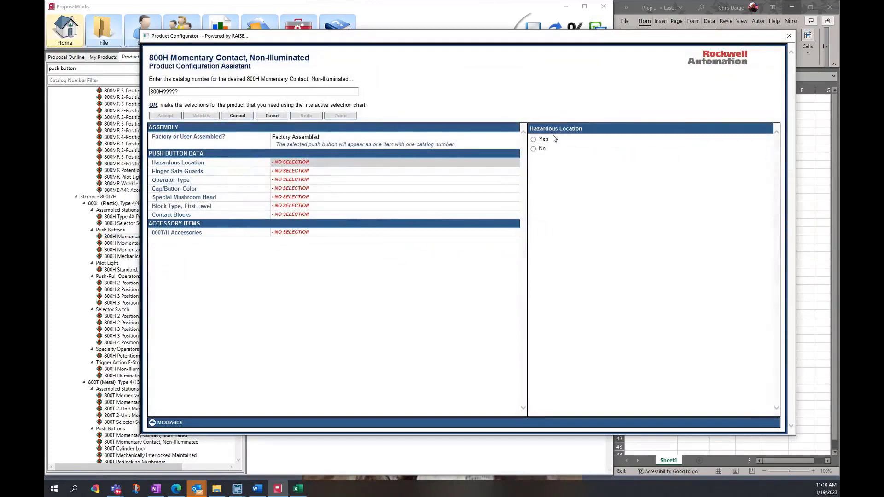
left_click(534, 149)
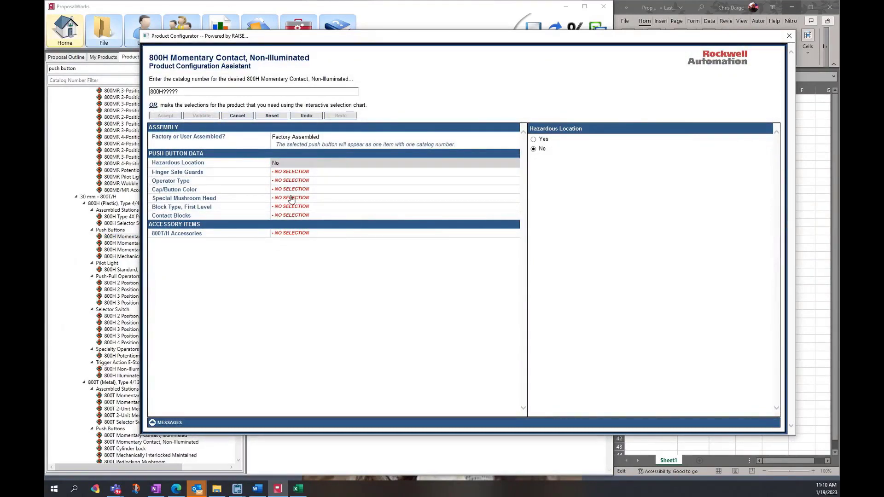
left_click(291, 173)
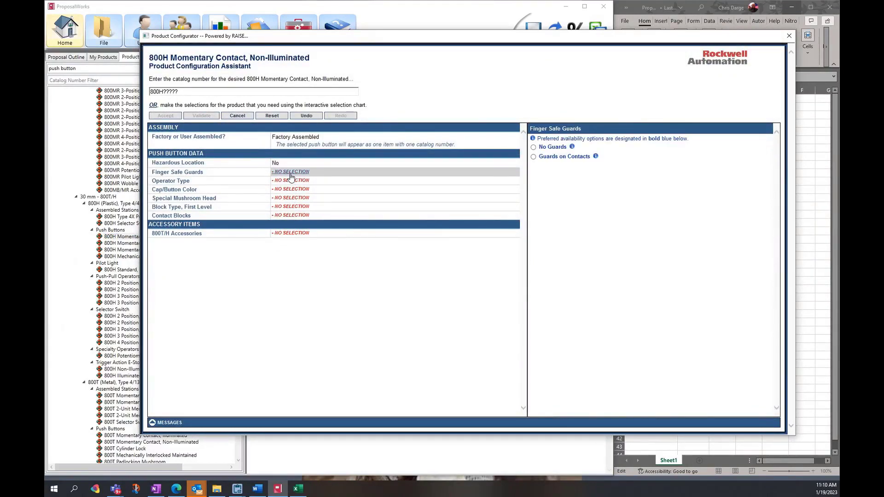
left_click(534, 148)
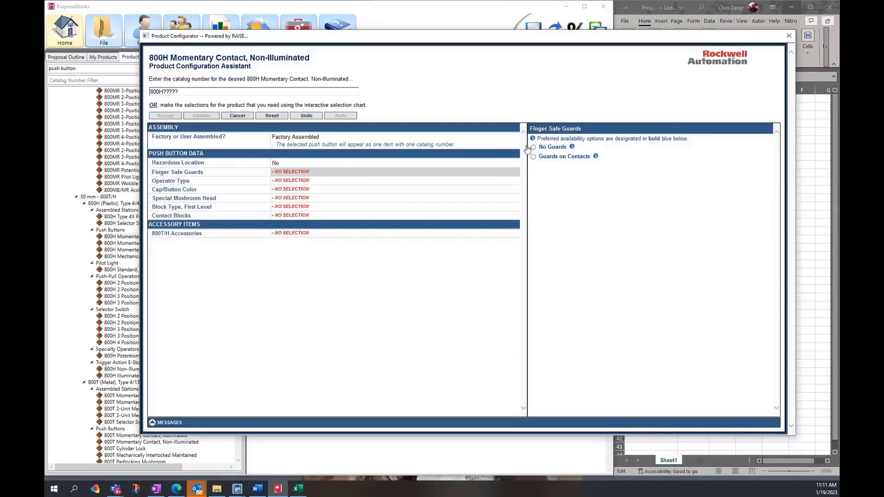
Step: Set the push button's Operator Type to Flush Head and its Cap/Button Color to Black
left_click(295, 182)
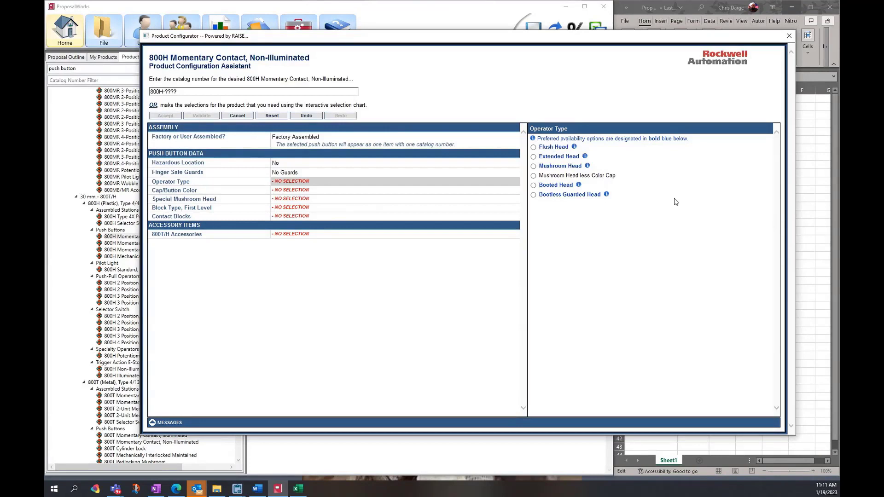
left_click(534, 148)
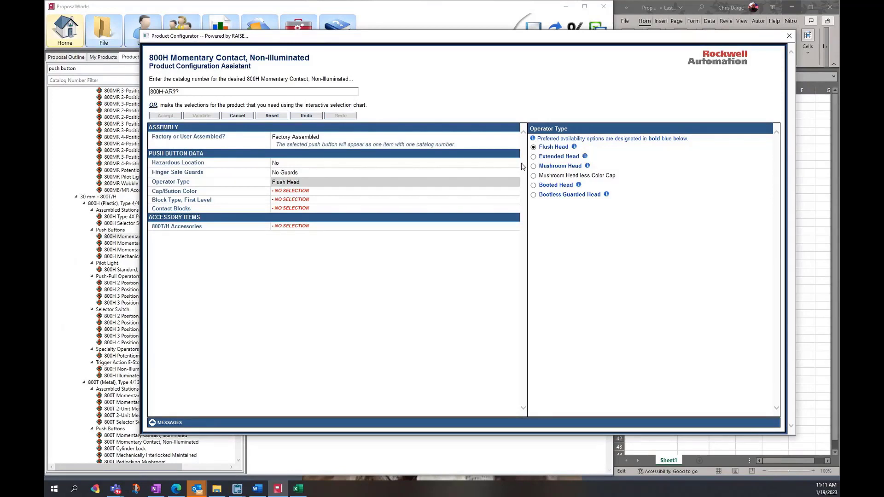
left_click(301, 193)
left_click(292, 185)
left_click(292, 193)
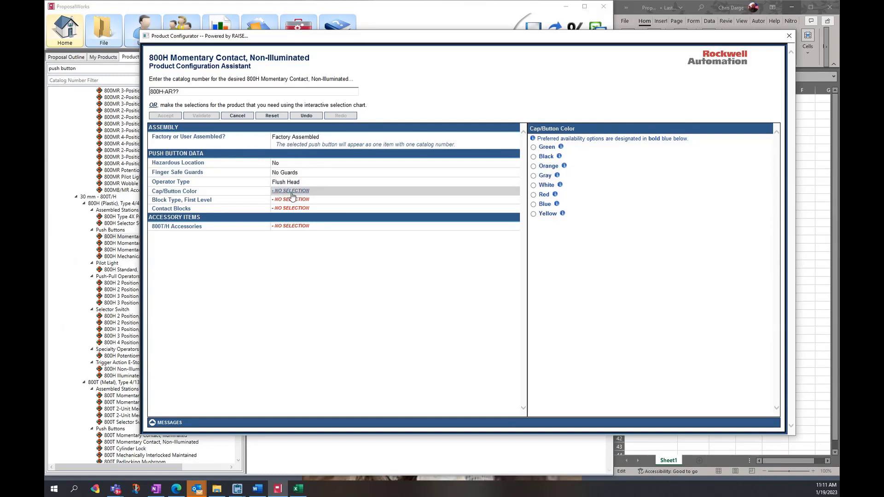
left_click(534, 157)
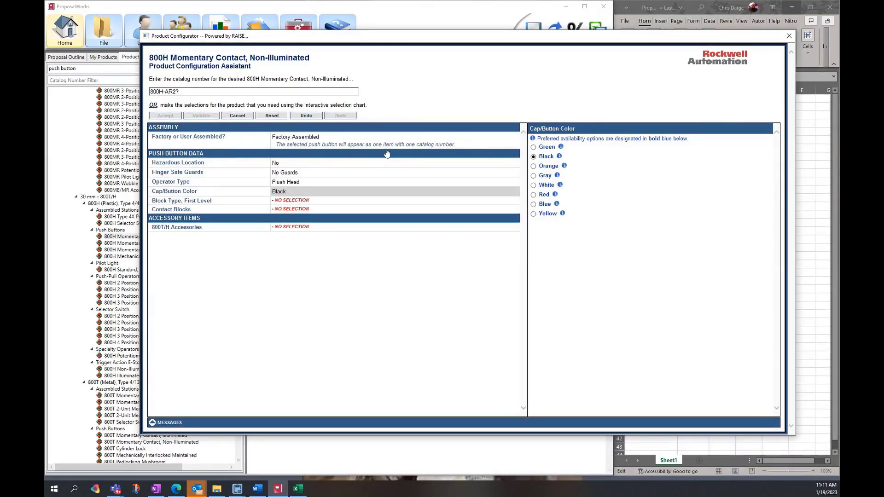
Step: Choose a Standard first-level block with 1 N.O. contact, and accept the push button into the equipment list
left_click(304, 202)
left_click(534, 157)
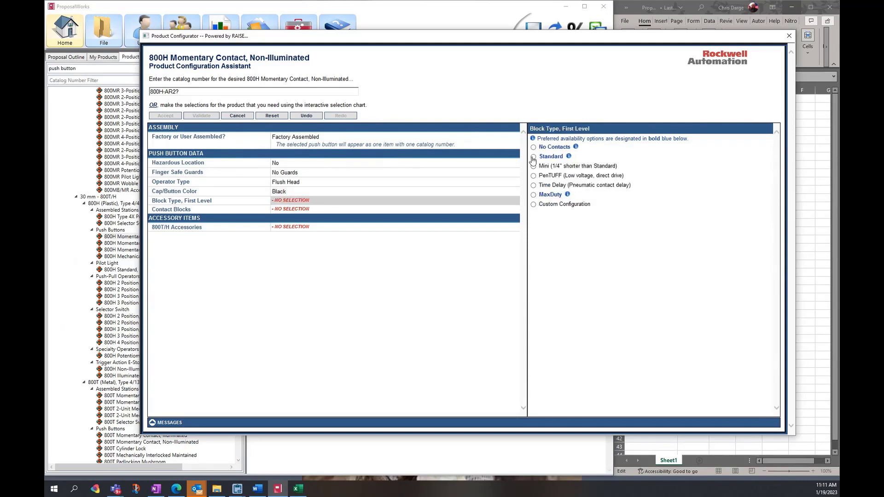
left_click(294, 211)
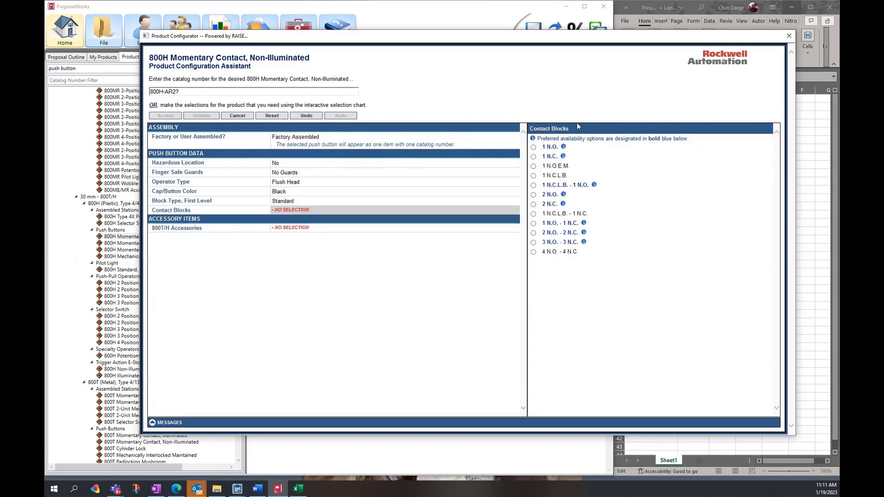
left_click(533, 148)
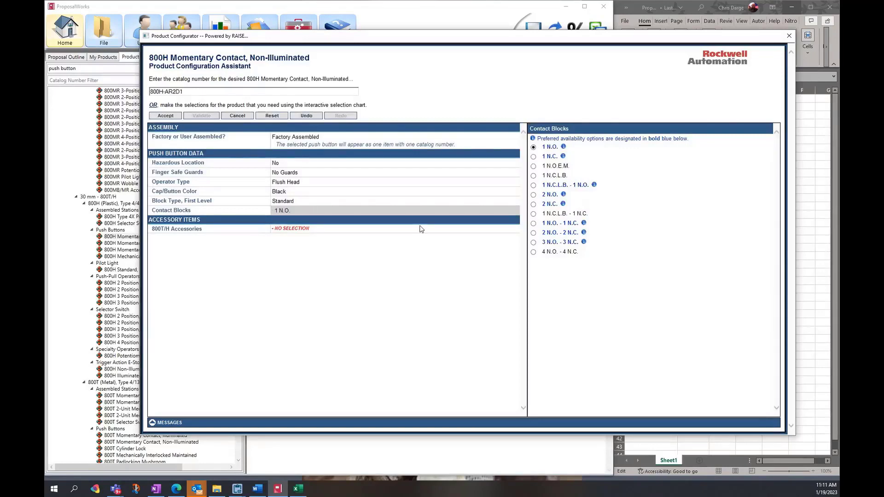
left_click(166, 116)
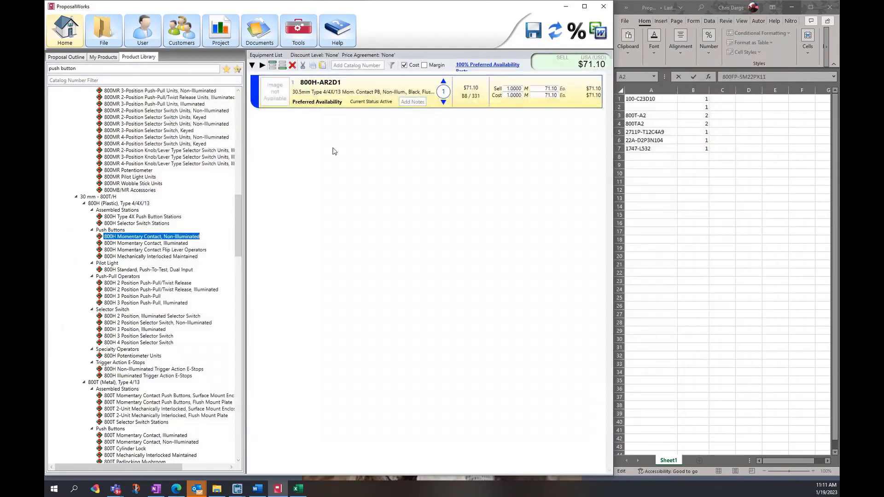
Step: Reconfigure the 800H-AR2D1 push button as User Assembled and accept it so it is listed by components
left_click(321, 86)
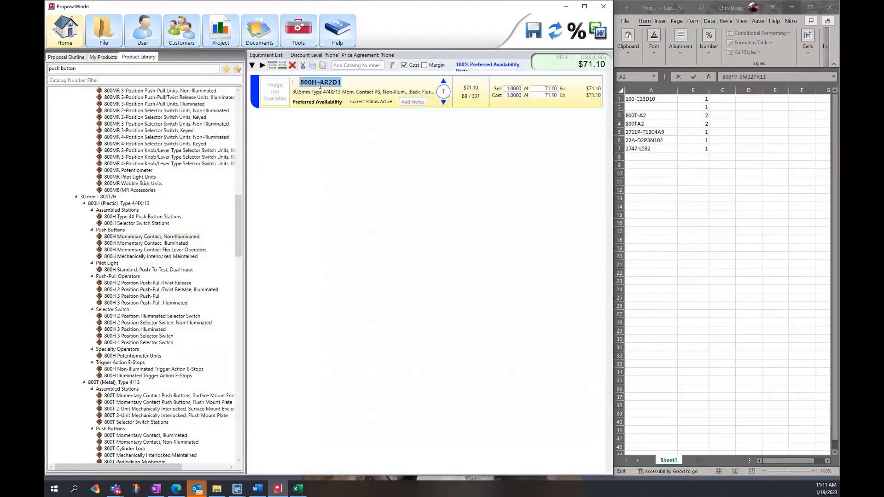
left_click(332, 201)
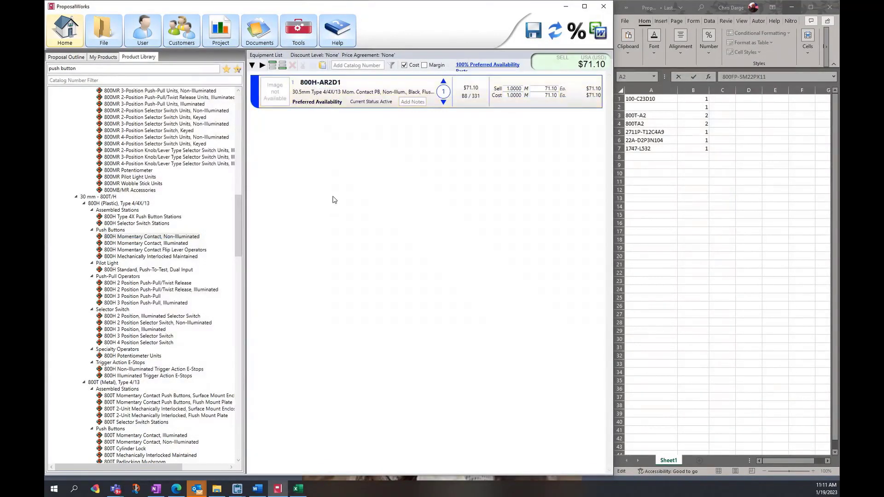
double_click(381, 93)
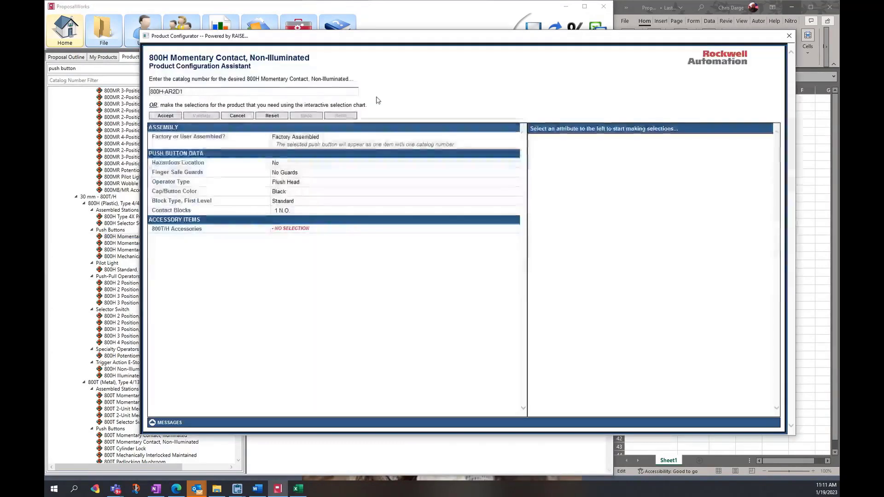
left_click(292, 140)
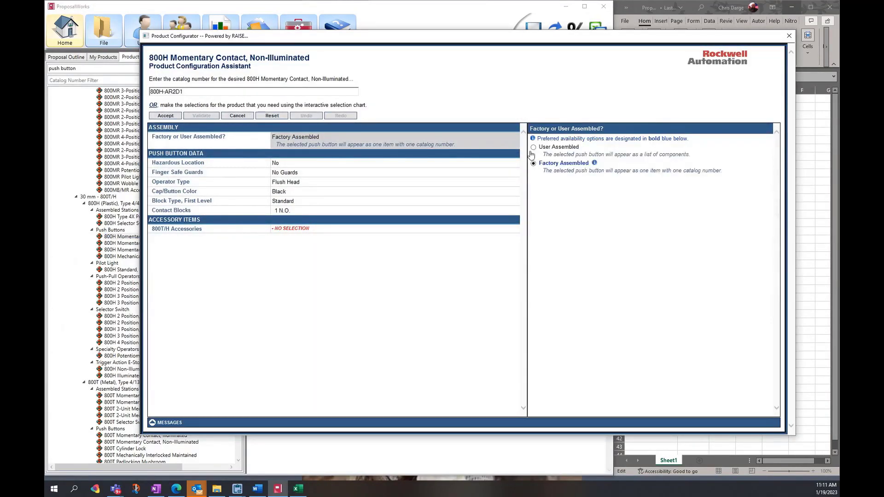
left_click(534, 148)
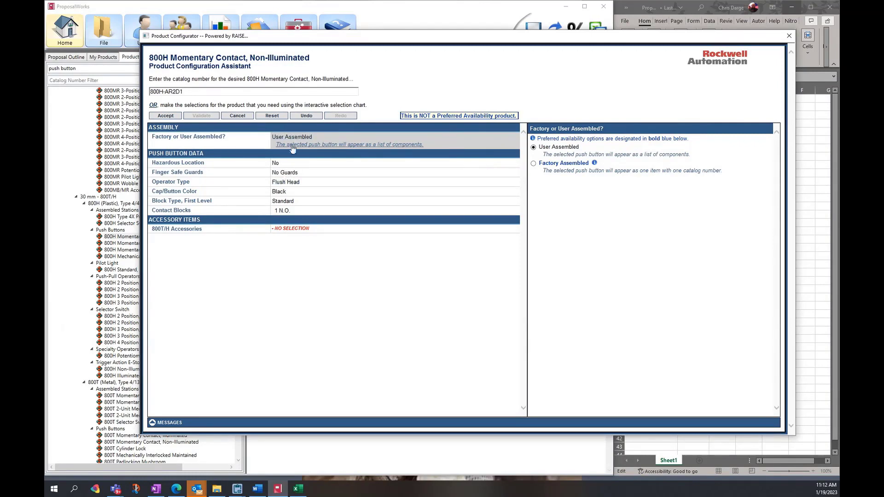
left_click(165, 116)
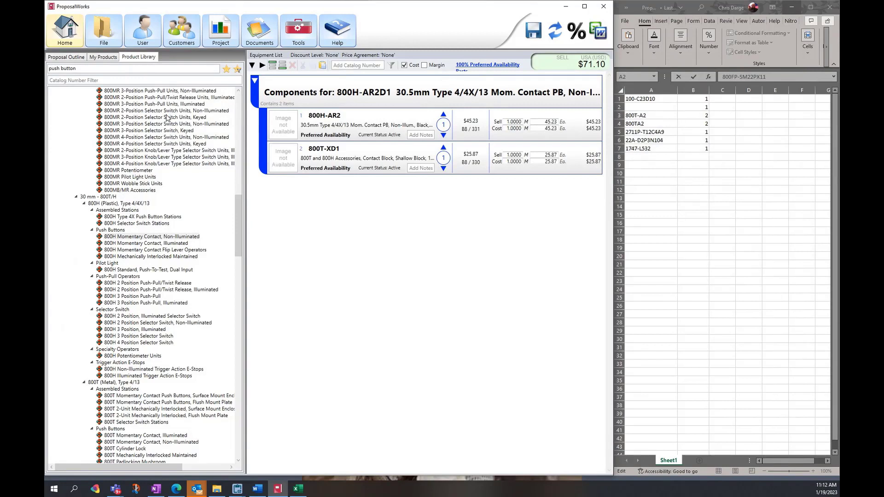
left_click(335, 113)
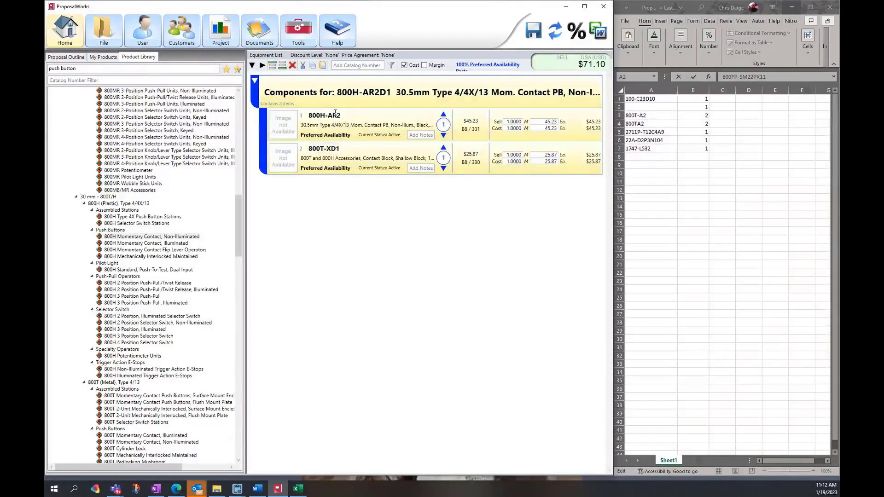
left_click(330, 220)
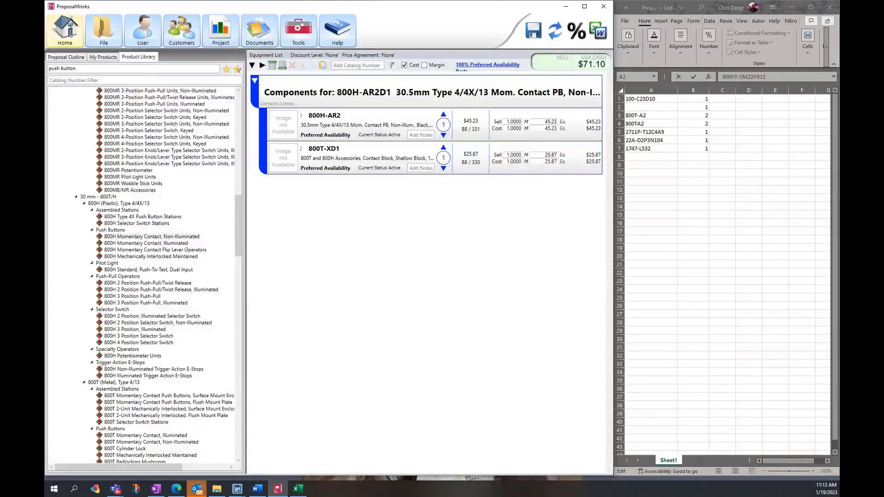
Step: Copy catalog number 800T-A2 from cell A3 of the Excel sheet and add it to the ProposalWorks equipment list
left_click(647, 116)
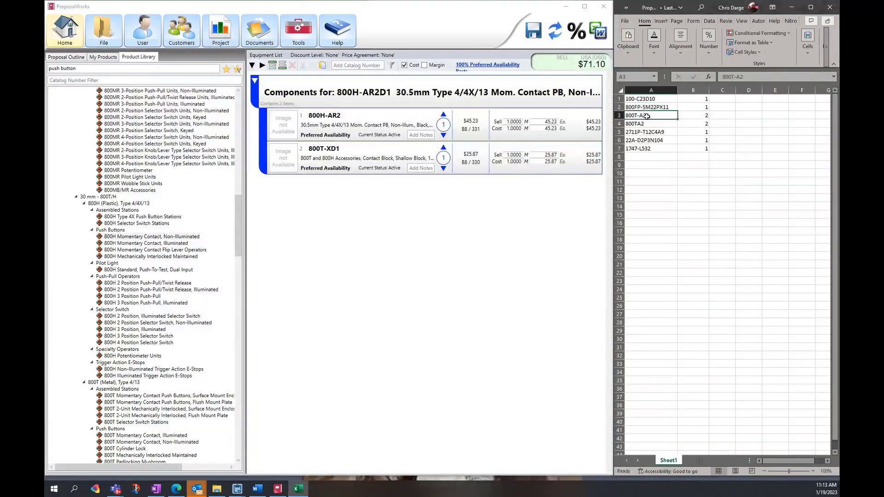
left_click_drag(750, 77, 655, 71)
key("ctrl+c")
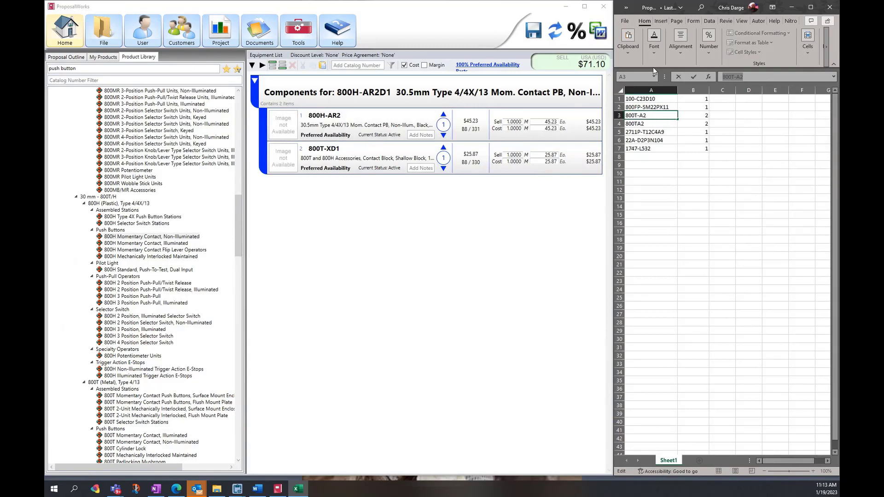
left_click(351, 65)
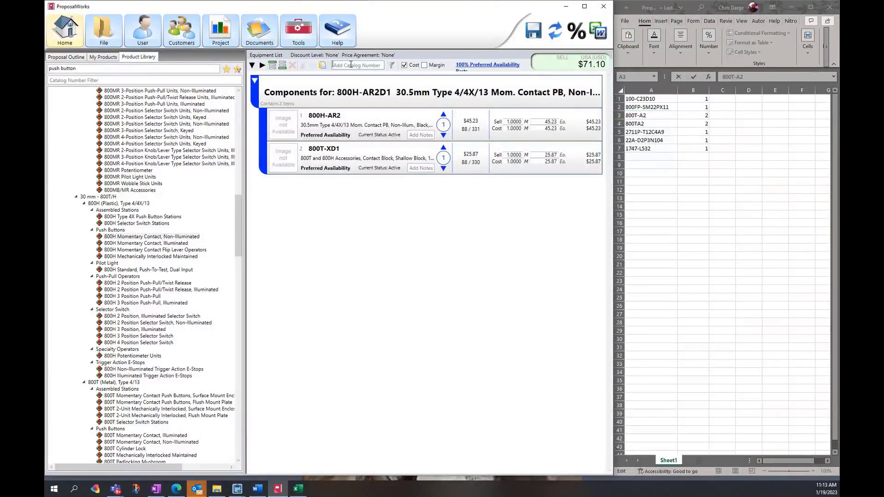
key("ctrl+v")
key("Return")
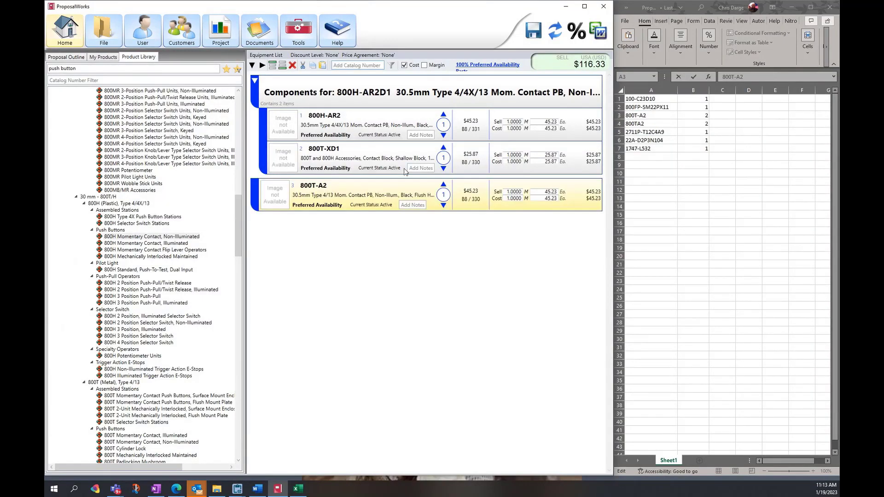
Step: Copy catalog number 800TA2 from cell A4 of the Excel sheet and add it to the ProposalWorks equipment list
left_click(651, 124)
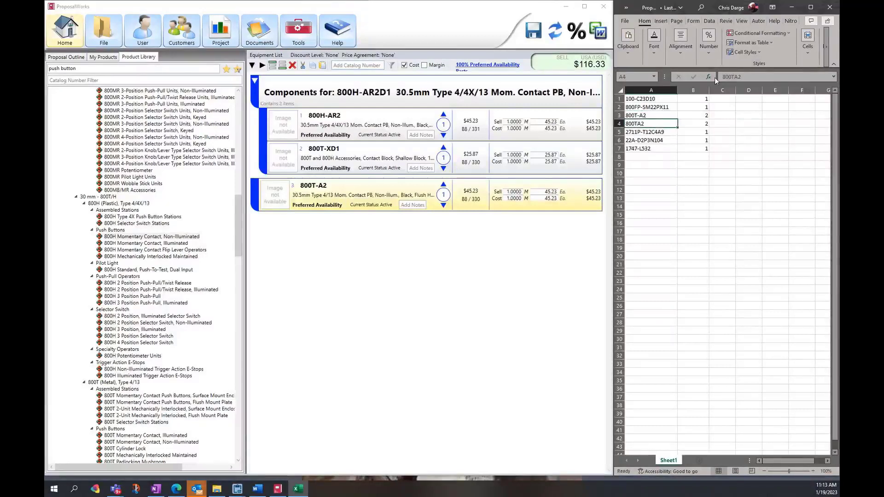
key("ctrl+c")
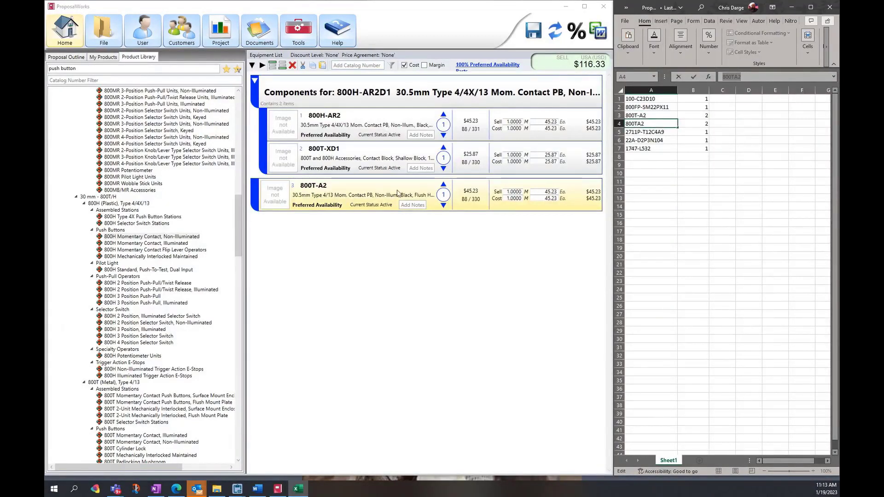
left_click(364, 64)
key("ctrl+v")
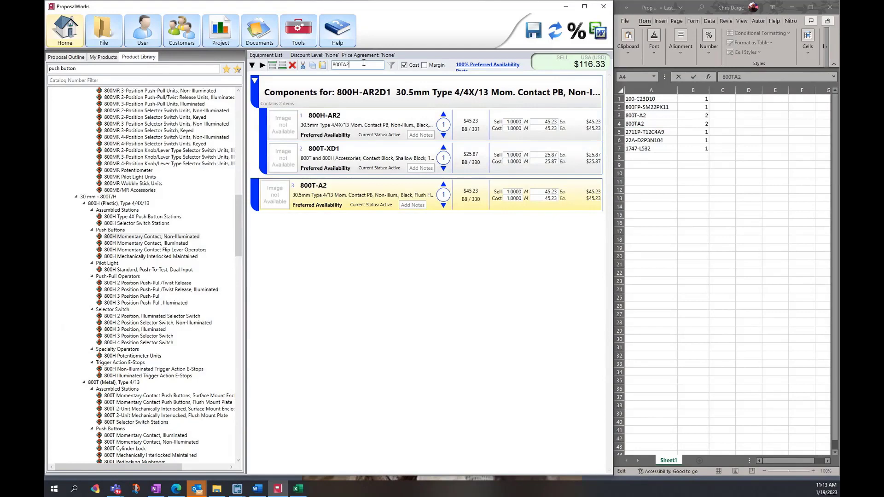
key("Return")
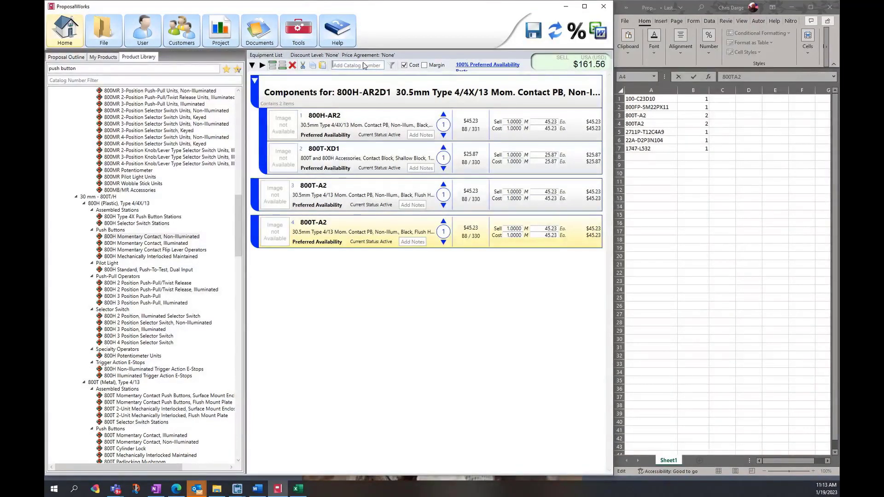
Step: Try to add the catalog number with an AB prefix, as AB 800TA2, and cancel the temporary part entry
type("AB 800TA2")
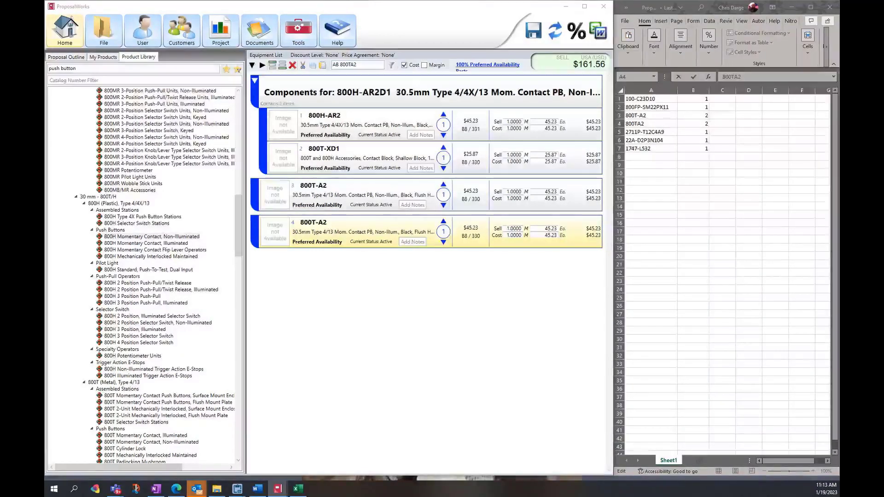
key("Return")
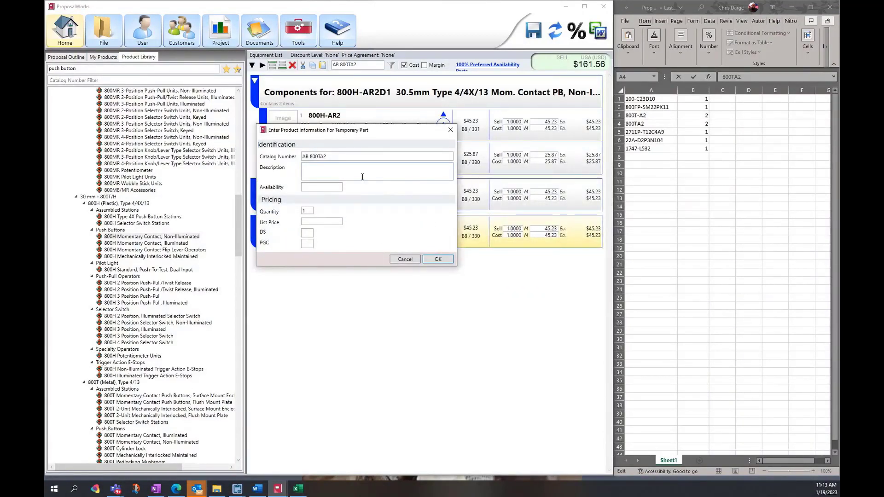
left_click(397, 261)
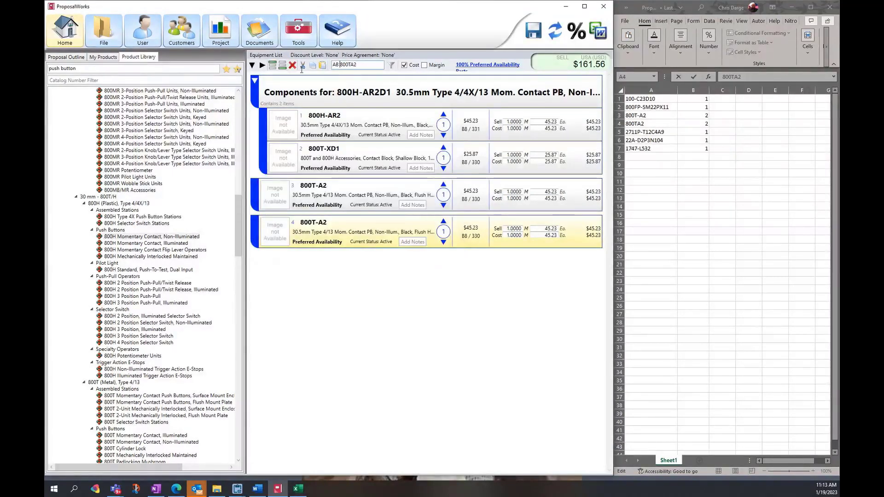
Step: Remove the AB prefix from the entered catalog number and add 800TA2 to the equipment list
left_click_drag(341, 64, 331, 65)
key("BackSpace")
key("Return")
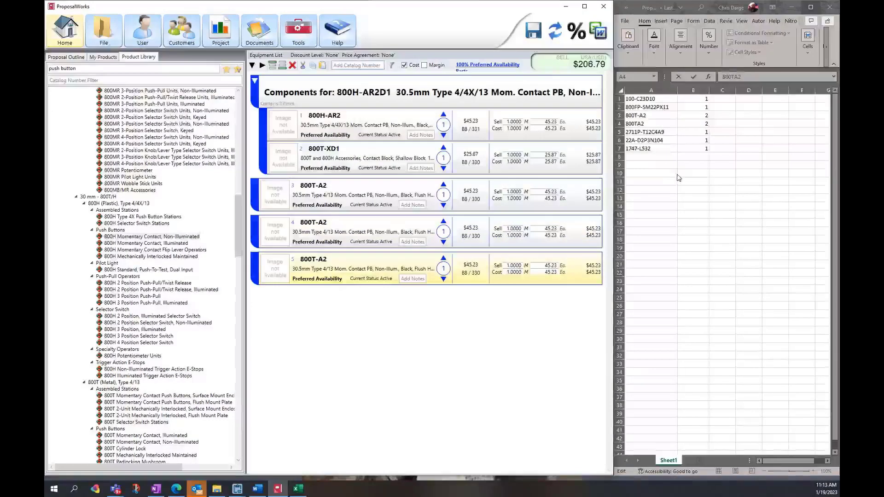
Step: Paste the copied catalog number into the equipment list and delete the added 800T-A2 line
left_click(321, 260)
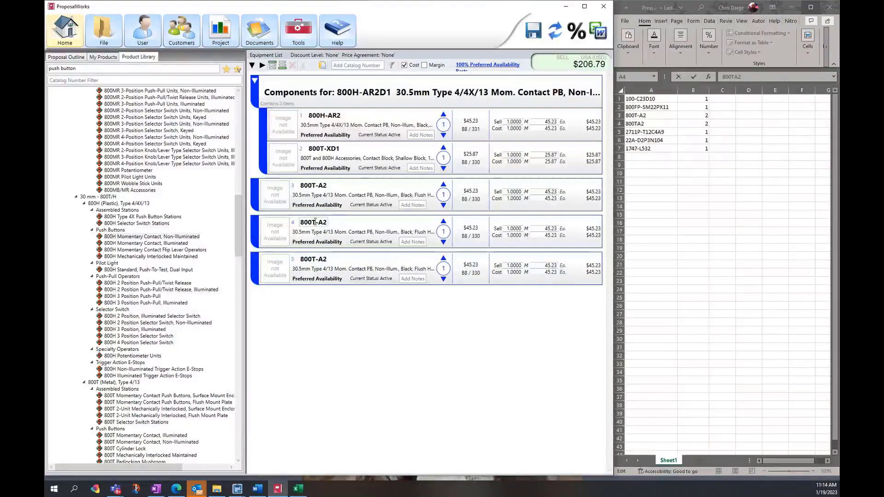
right_click(335, 301)
right_click(258, 267)
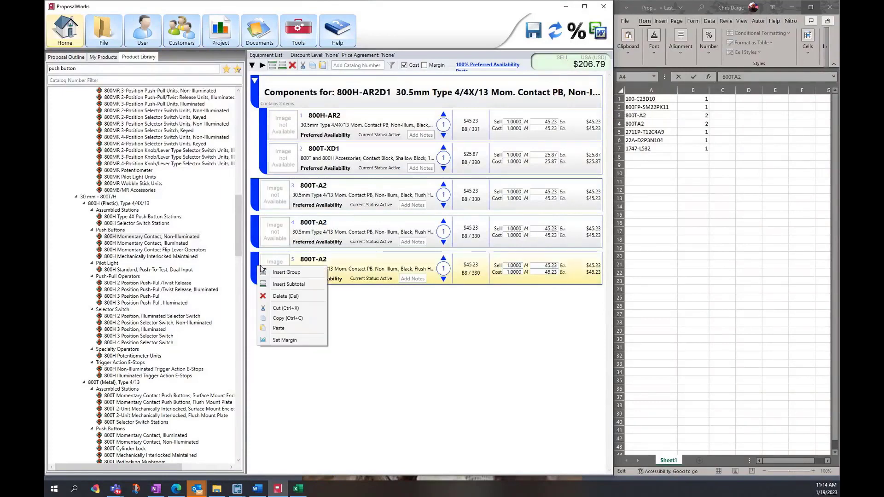
left_click(292, 330)
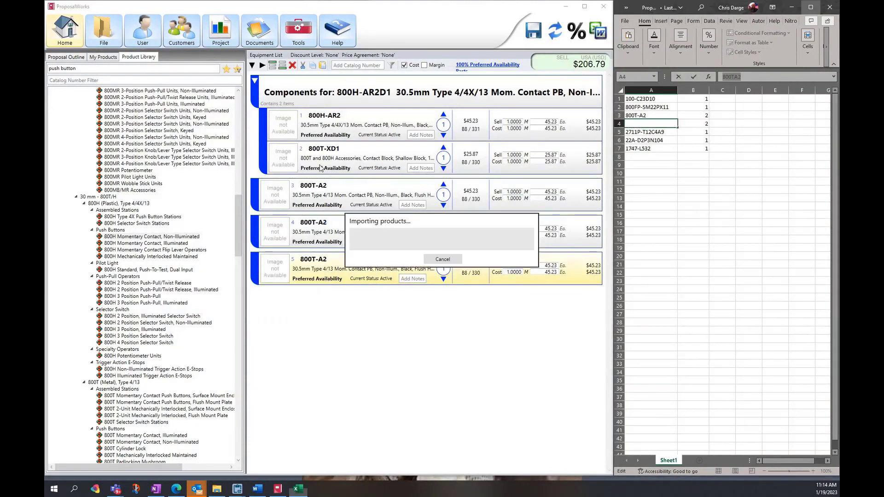
right_click(270, 261)
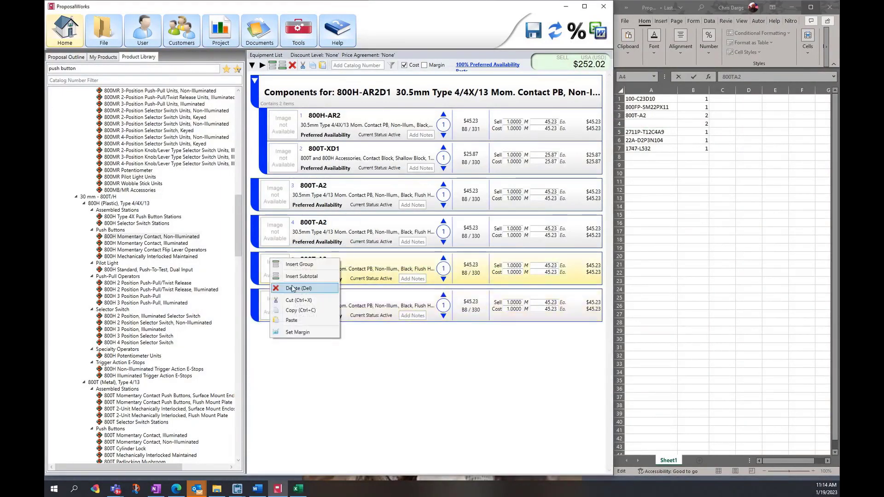
right_click(375, 298)
left_click(406, 328)
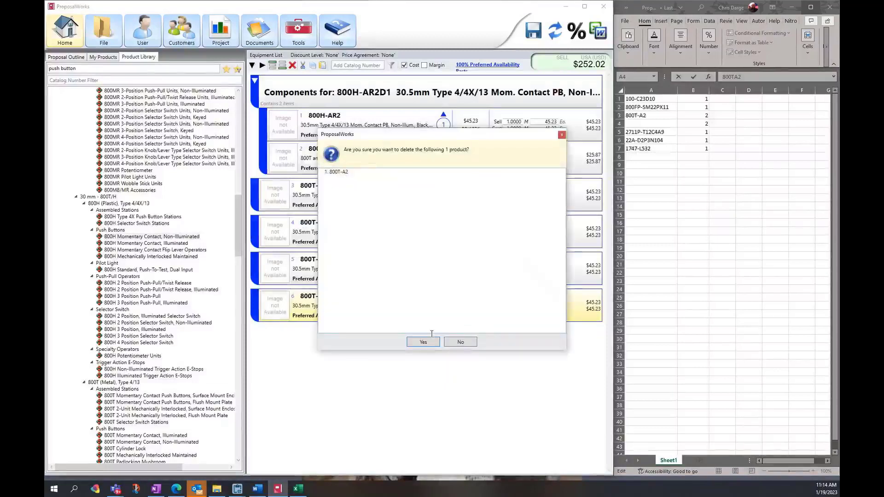
left_click(419, 342)
Step: Delete the 800T-A2 product on line 5 of the equipment list and confirm the deletion
right_click(320, 261)
left_click(327, 304)
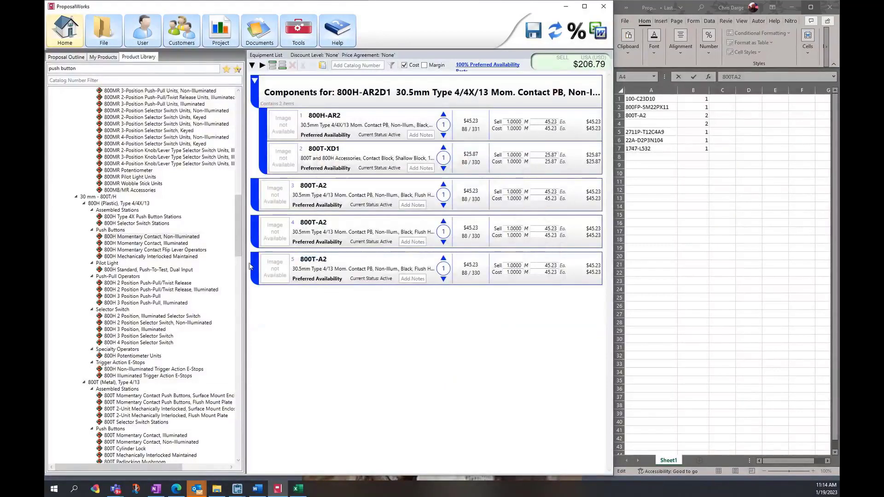
right_click(250, 264)
left_click(254, 259)
right_click(255, 256)
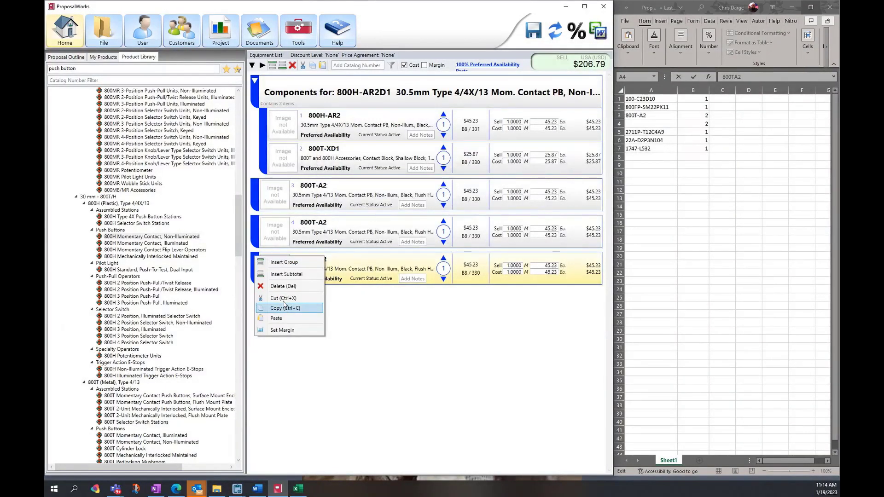
left_click(283, 286)
left_click(421, 342)
Step: Enter the partial catalog number 800T for the equipment list and browse for matching products in the library
left_click(350, 65)
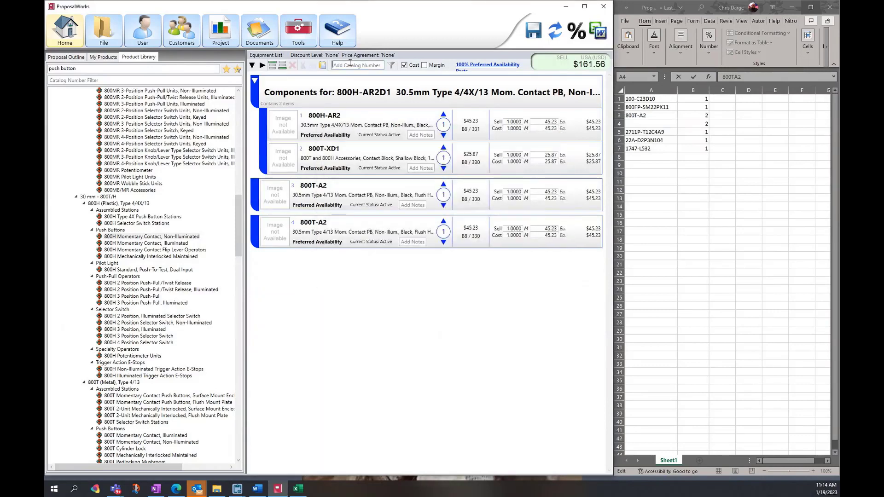
type("800")
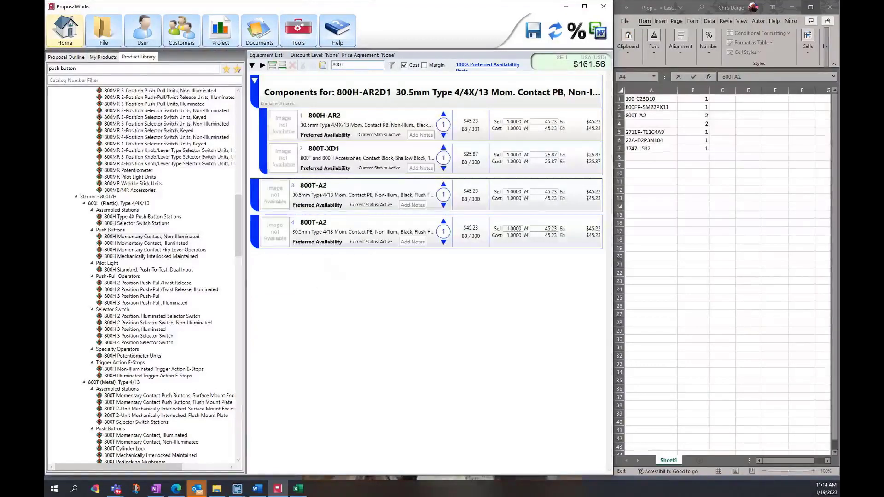
type("T")
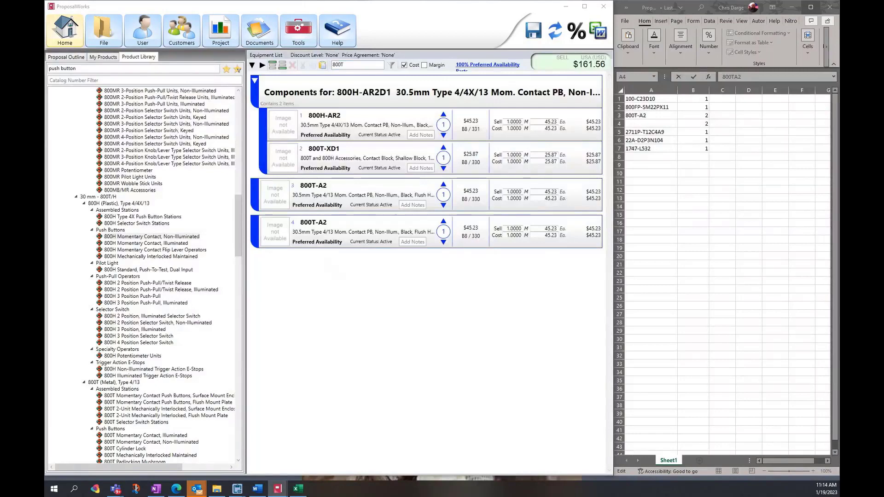
key("Return")
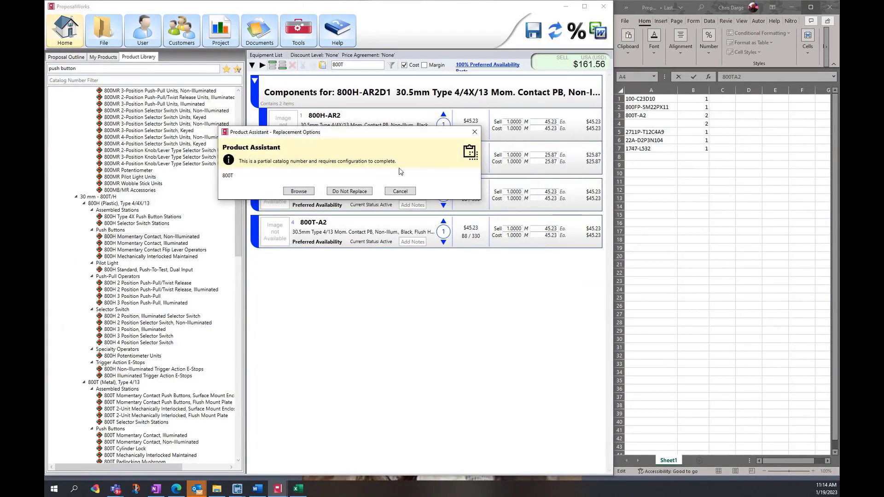
left_click(349, 191)
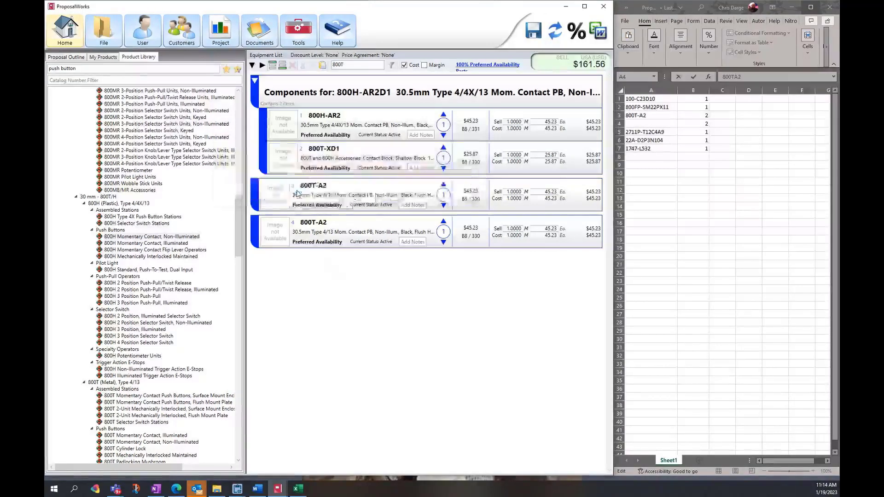
Step: Review the 800T product families in the library and clear the catalog number filter
double_click(72, 80)
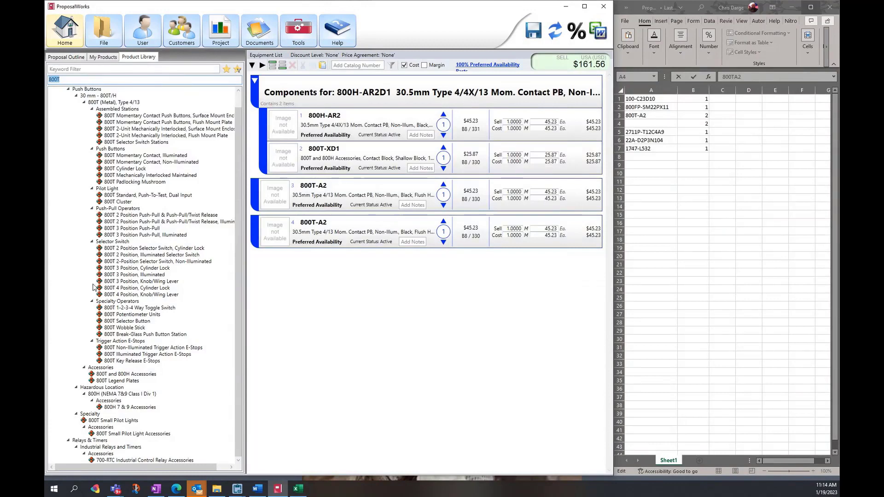
scroll(134, 282, "up", 1)
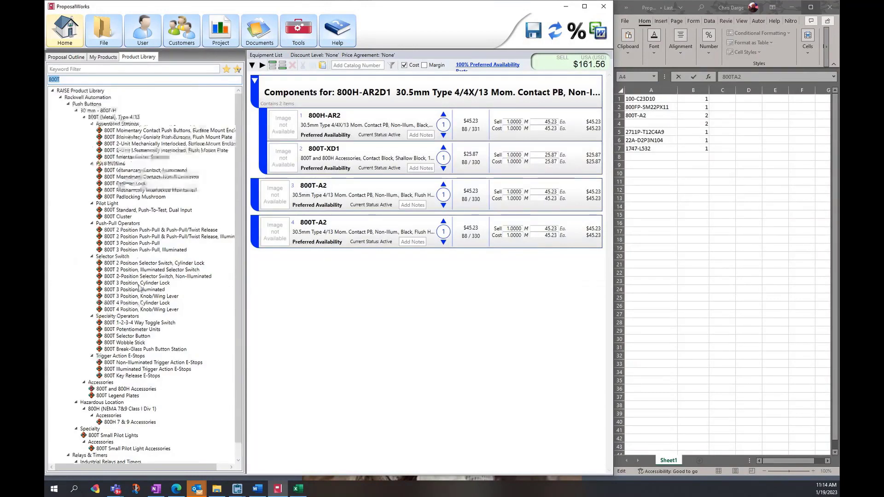
left_click(420, 331)
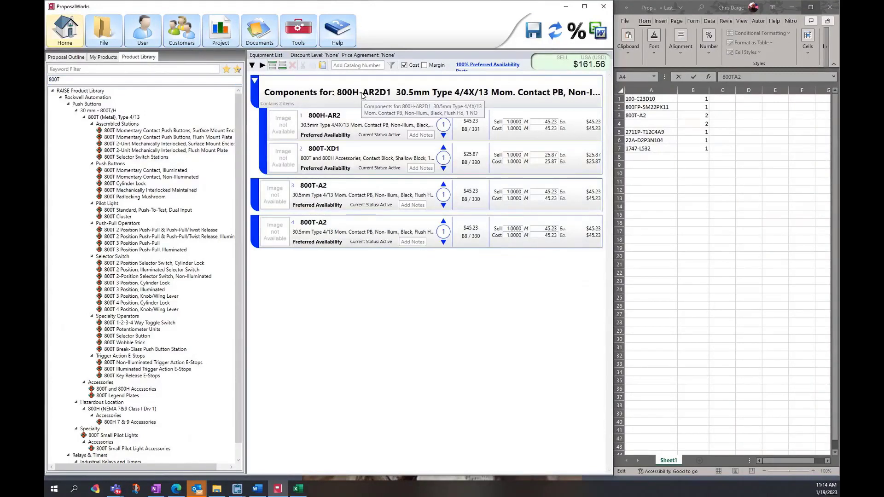
left_click(357, 66)
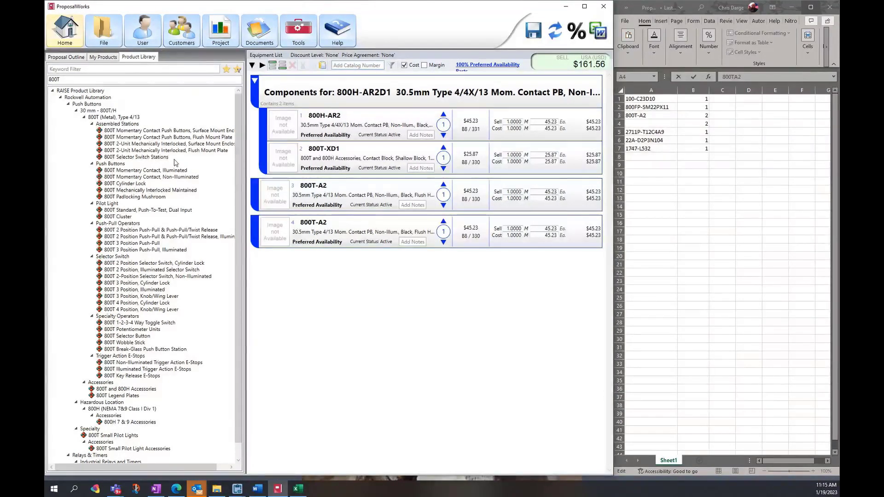
left_click_drag(67, 79, 47, 55)
key("BackSpace")
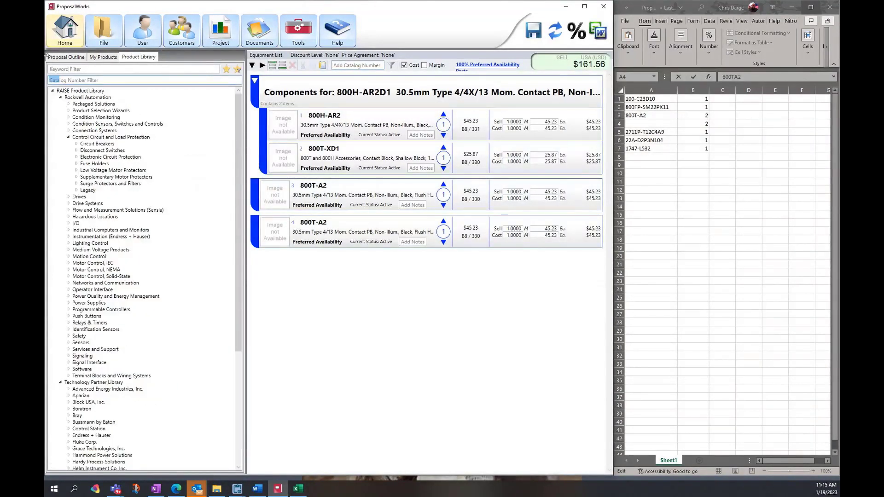
Step: Filter the product library by the keyword 800T, then clear the keyword filter
left_click(107, 68)
type("800T")
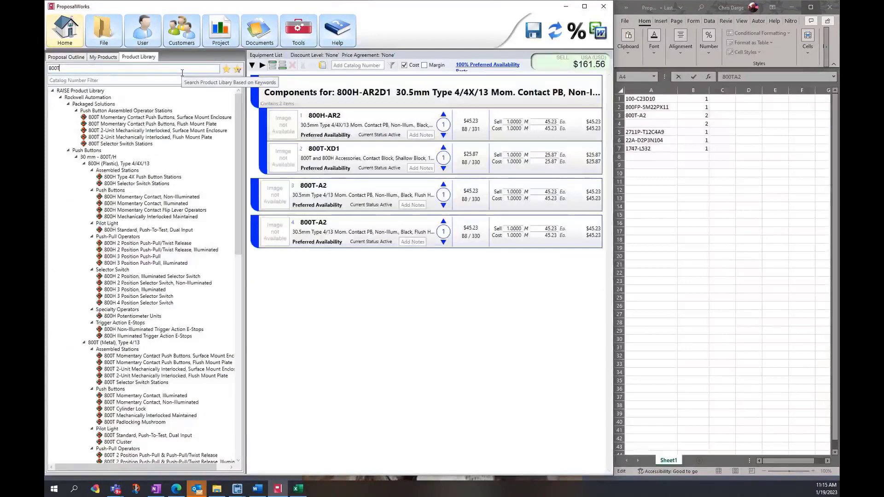
key("BackSpace")
key("BackSpace")
key("BackSpace")
key("BackSpace")
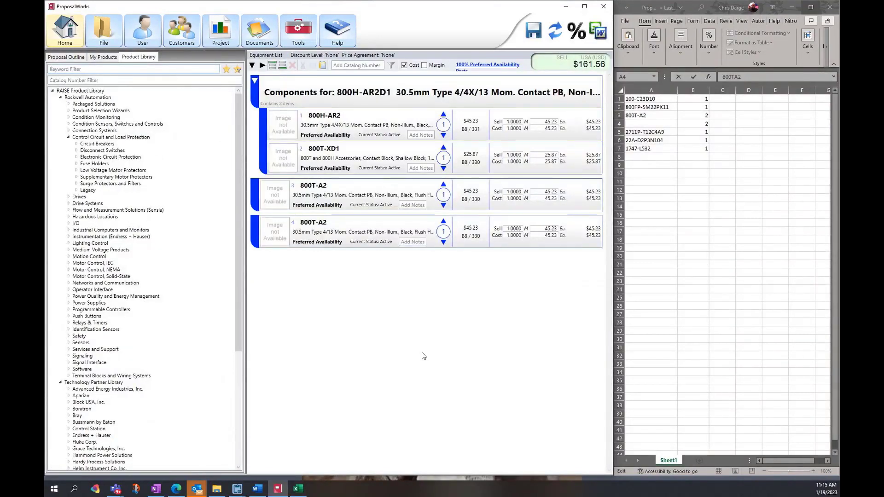
Step: Copy catalog number 2711P-T12C4A9 from cell A5 of the Excel sheet and add it to the equipment list as its replacement 2711P-T12W22A9P
left_click(708, 174)
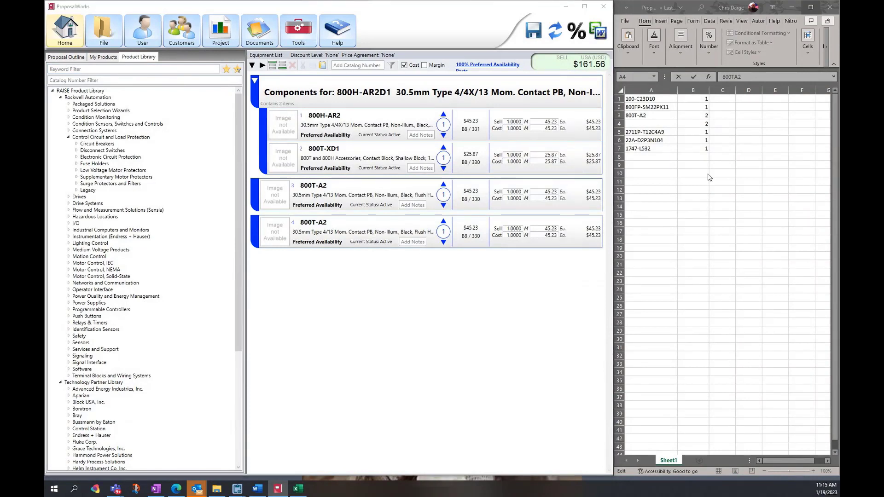
left_click(668, 132)
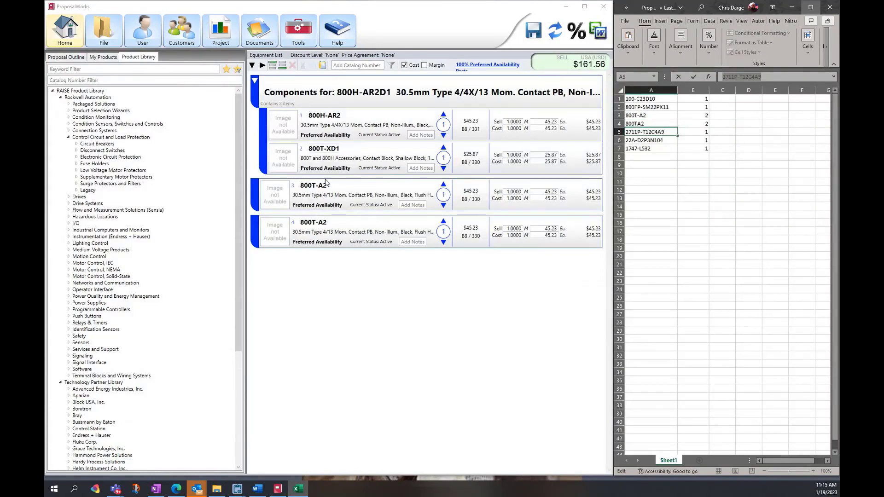
left_click(361, 66)
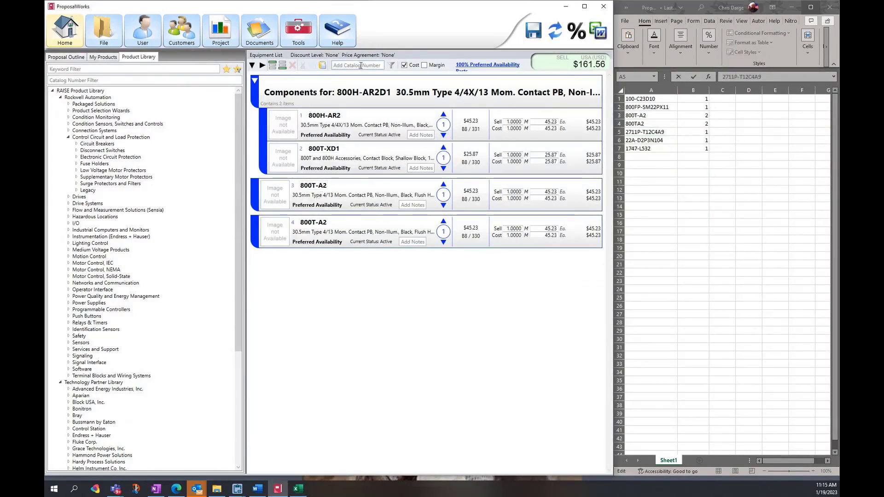
type("2711P-T12C4A9")
key("Return")
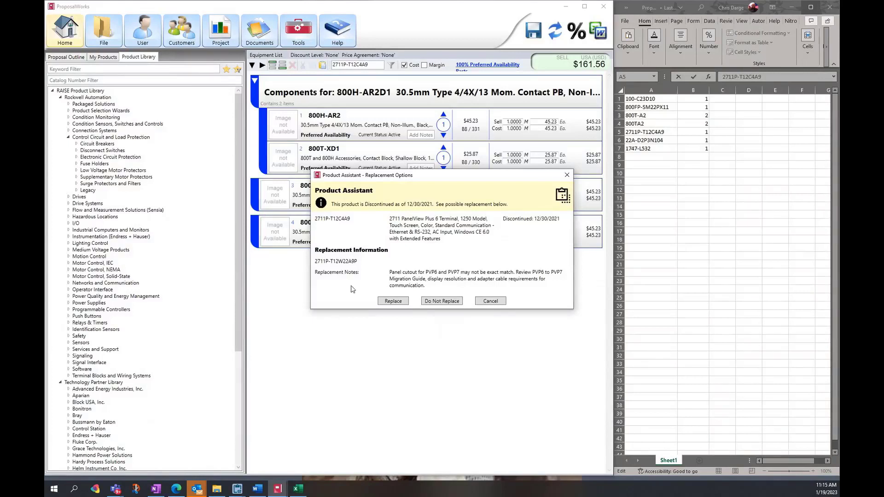
left_click(395, 302)
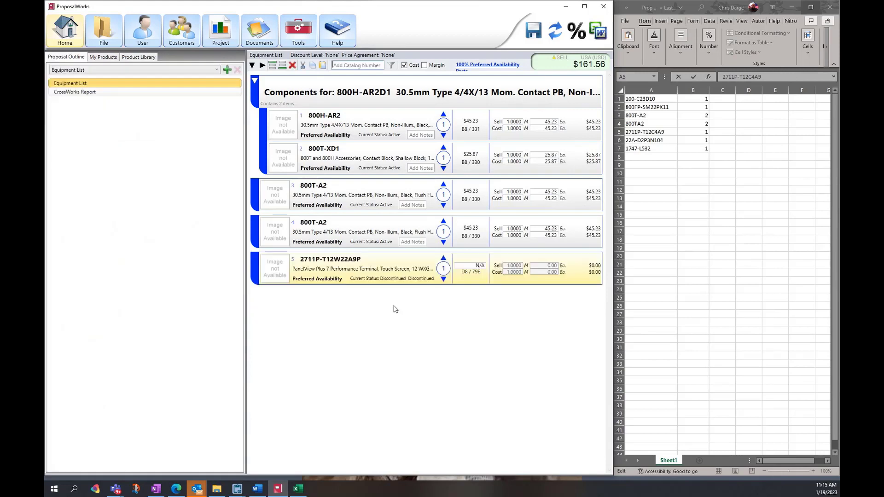
Step: Check the current lifecycle status of the 2711P-T12W22A9P product on line 5 of the equipment list
double_click(332, 258)
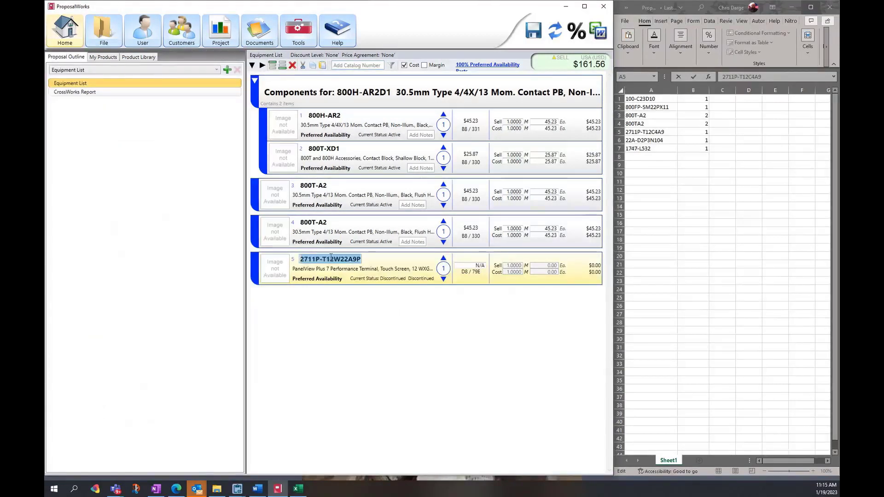
left_click(385, 337)
double_click(342, 261)
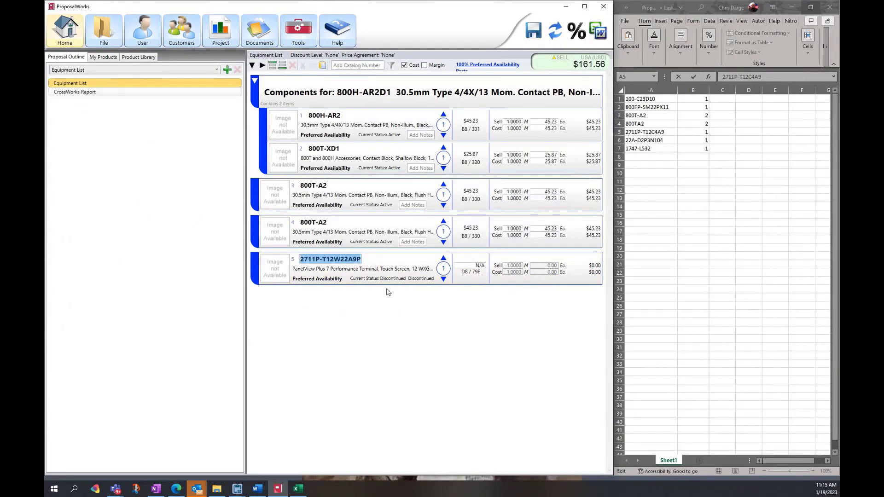
mouse_move(415, 283)
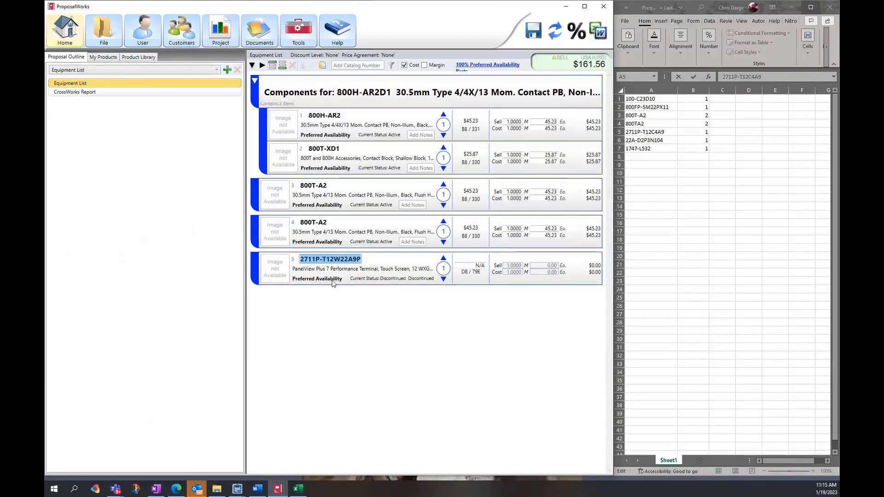
mouse_move(380, 283)
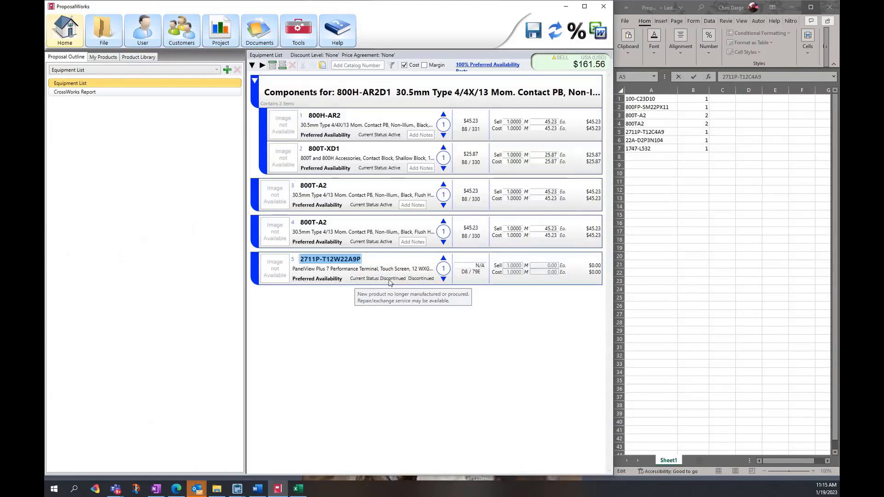
Step: Switch to the Edge browser and open the AB Product Lifecycle Status page from the AB favorites folder
left_click(176, 489)
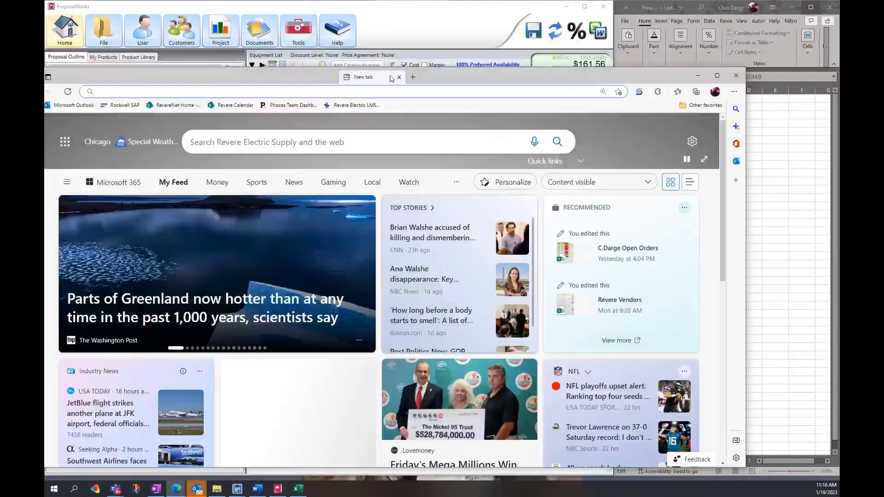
left_click_drag(391, 79, 417, 57)
left_click(705, 70)
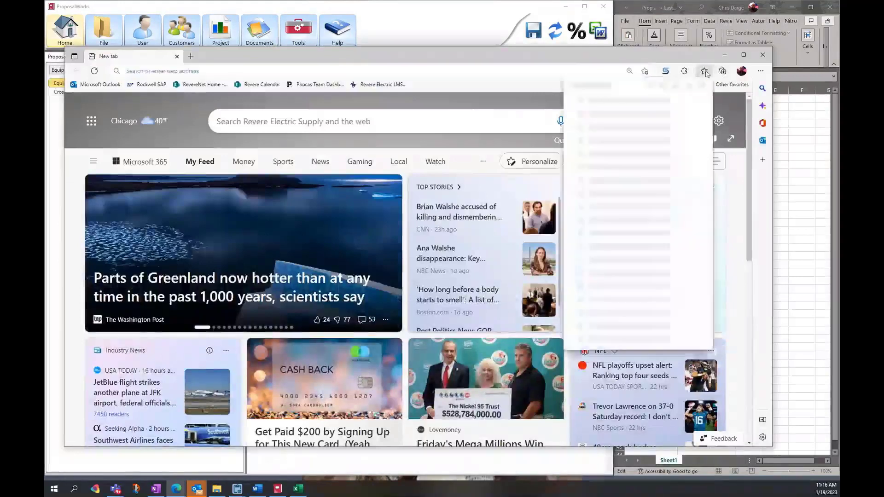
scroll(629, 153, "down", 3)
scroll(628, 161, "up", 1)
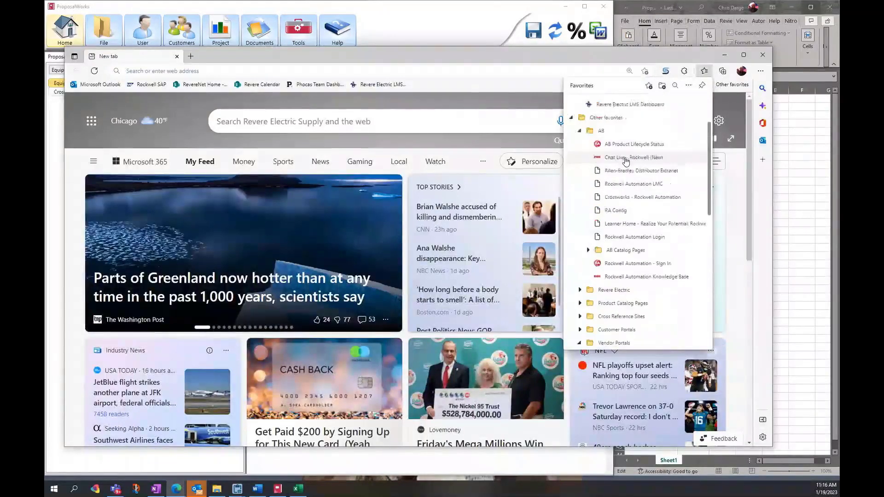
left_click(632, 145)
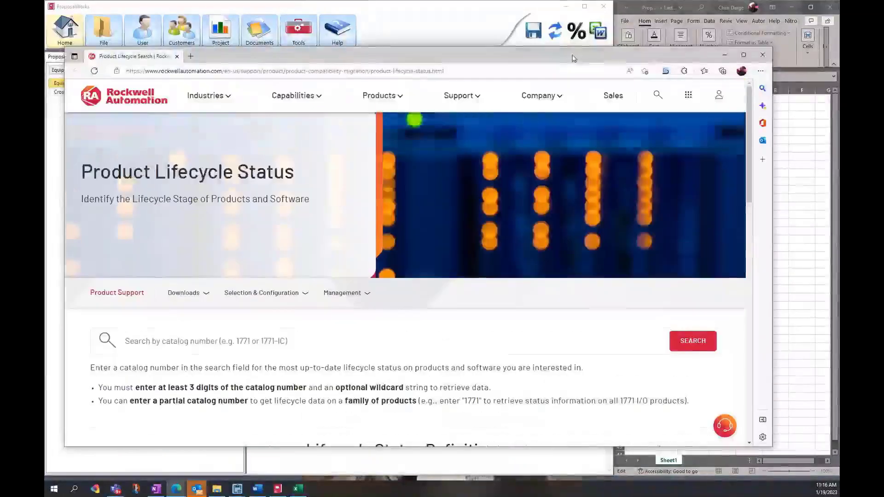
left_click_drag(577, 56, 581, 46)
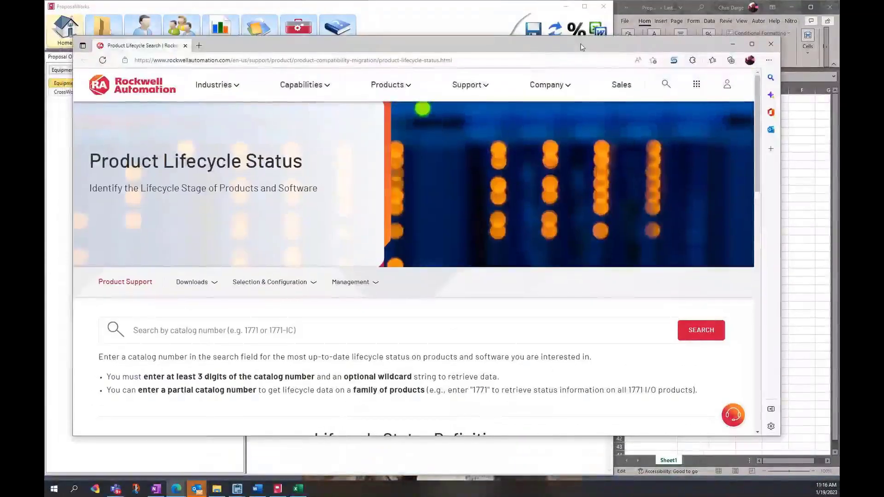
Step: Search the Rockwell Automation Product Lifecycle Status page for catalog number 2711P-T12C4A9
left_click(317, 331)
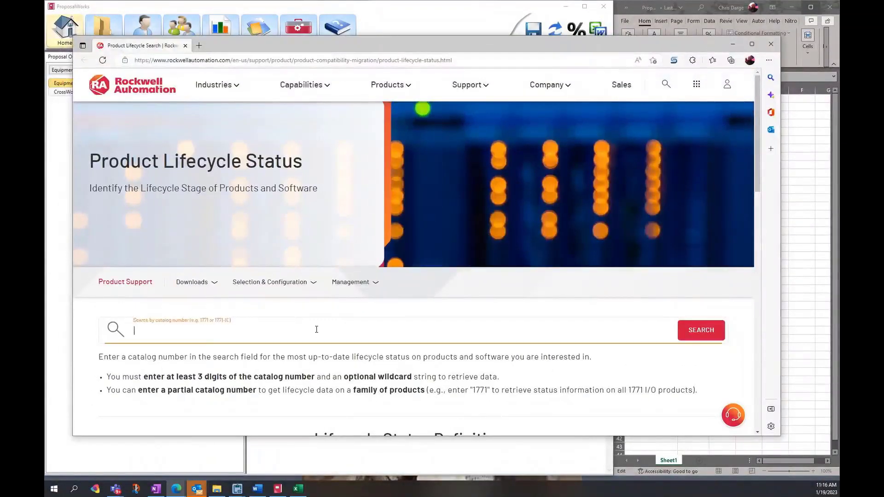
type("2711P-T12C4A9")
key("Return")
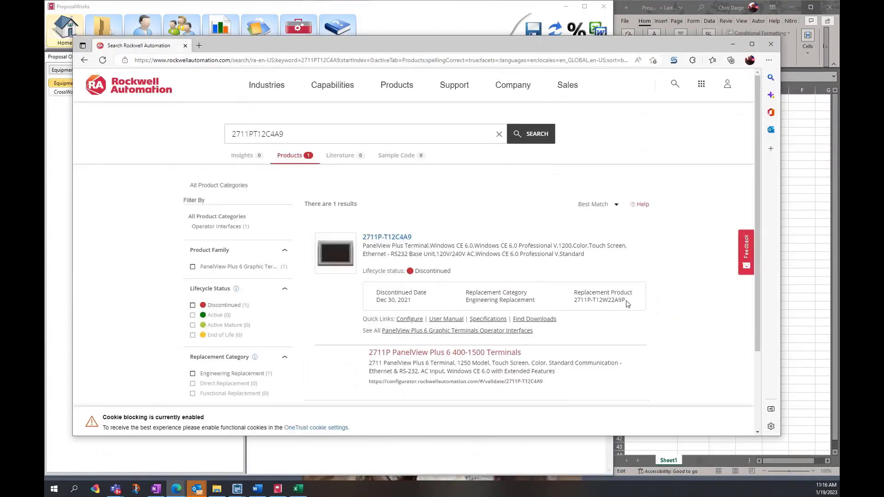
Step: Copy the replacement product number 2711P-T12W22A9P from the search result and search the Rockwell Automation site for it
left_click_drag(627, 301, 574, 300)
key("ctrl+c")
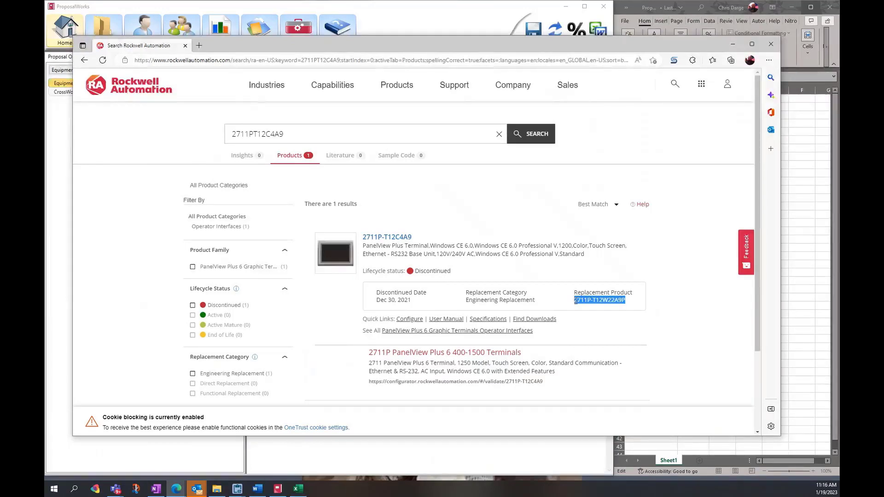
left_click_drag(322, 134, 103, 113)
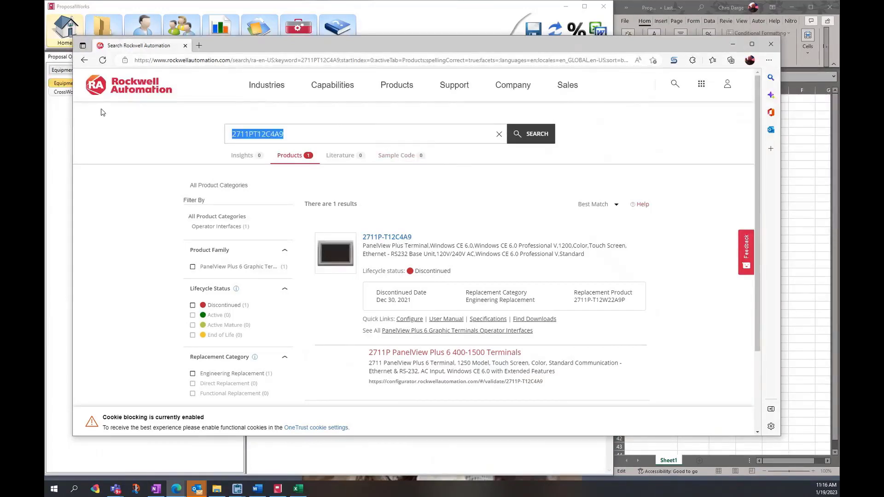
key("ctrl+v")
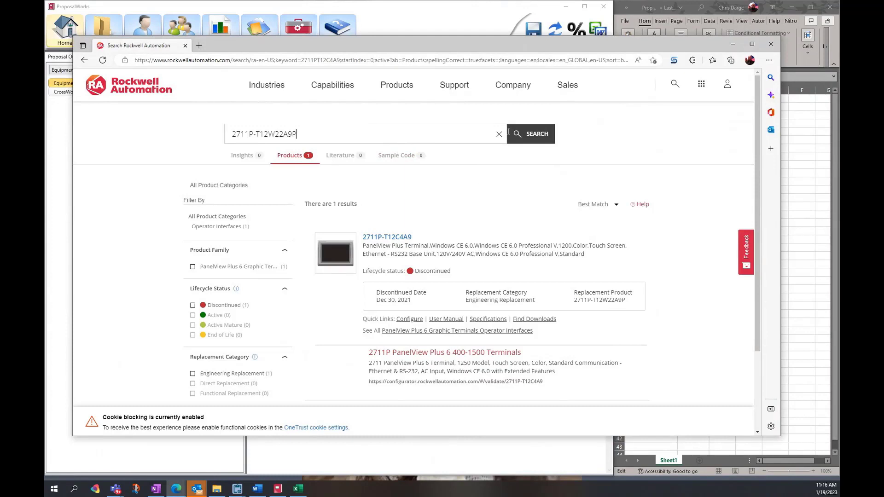
left_click(518, 134)
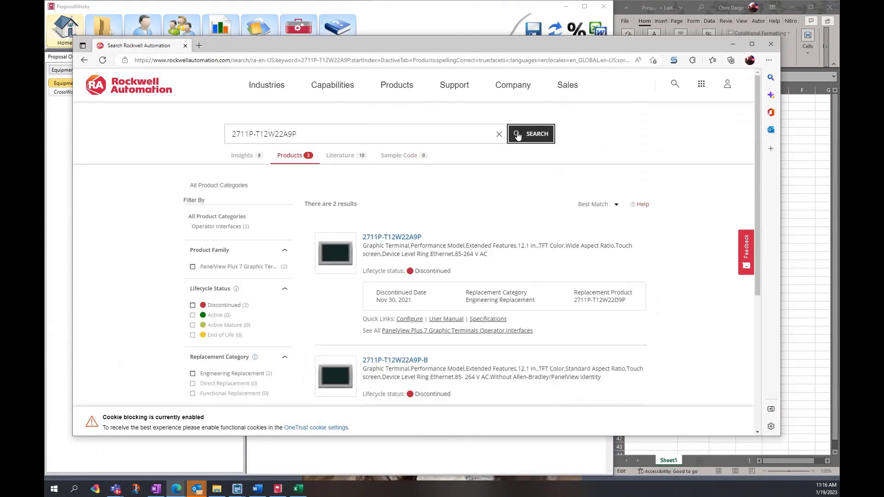
Step: View the configurator options for 2711P-T12W22A9P and return to the search results
scroll(390, 261, "down", 1)
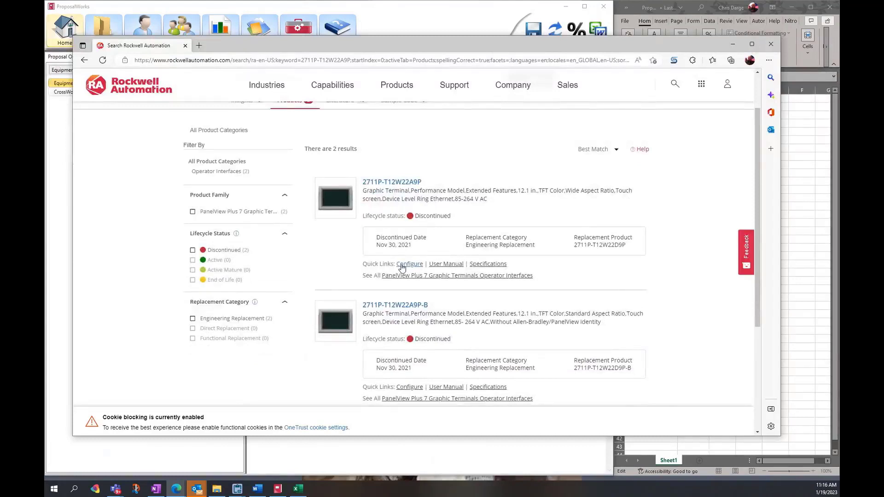
left_click(403, 265)
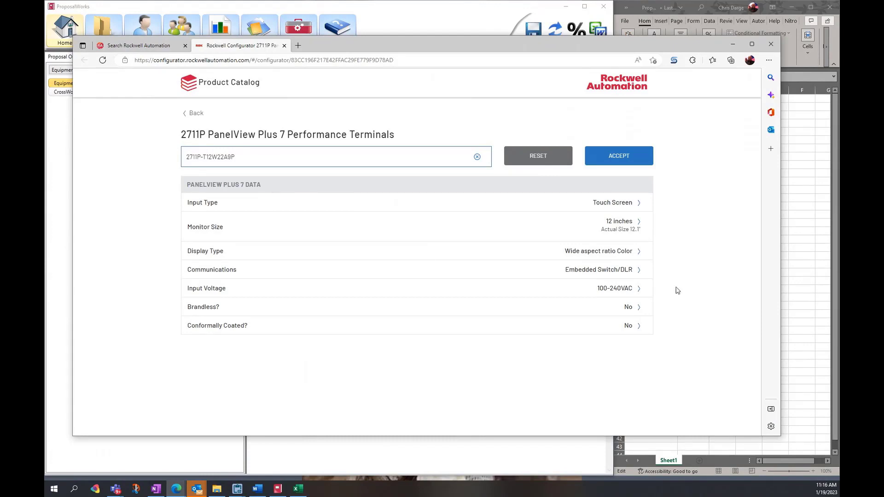
left_click(138, 45)
Step: Open the 2711P PanelView Plus 7 Performance Terminals product summary from the search results
scroll(412, 289, "down", 4)
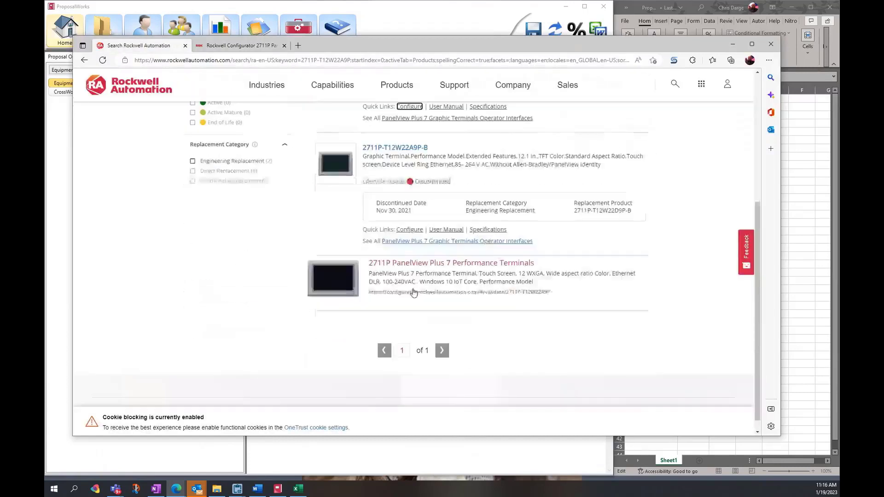
scroll(434, 285, "up", 1)
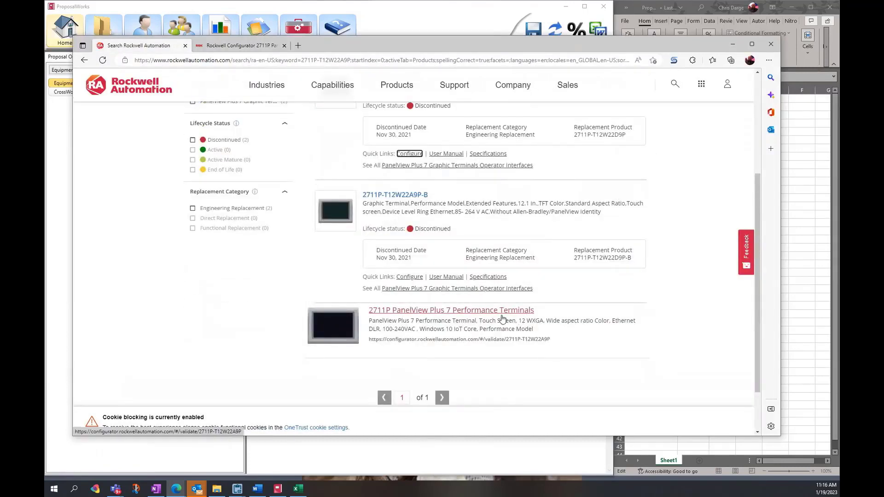
scroll(501, 315, "up", 1)
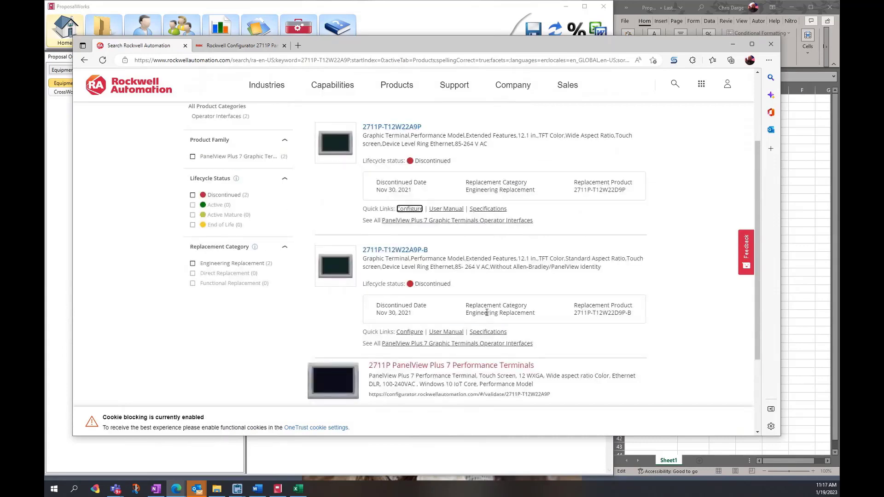
scroll(487, 313, "down", 1)
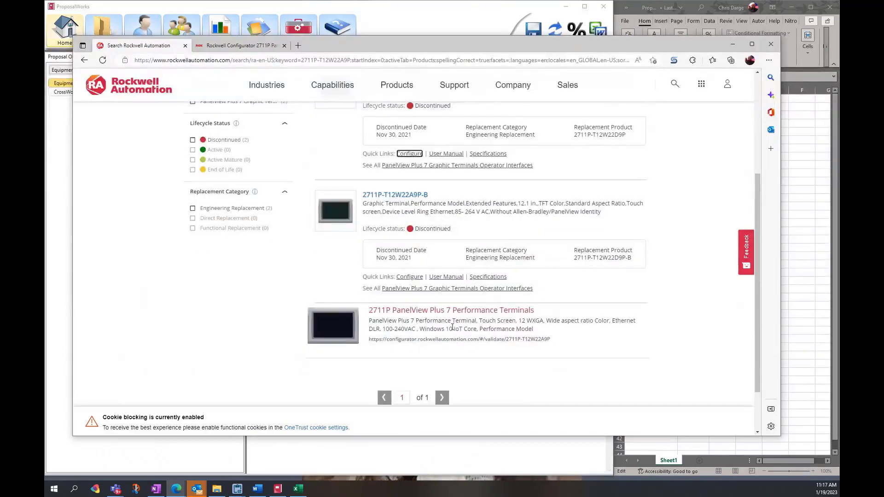
left_click(468, 312)
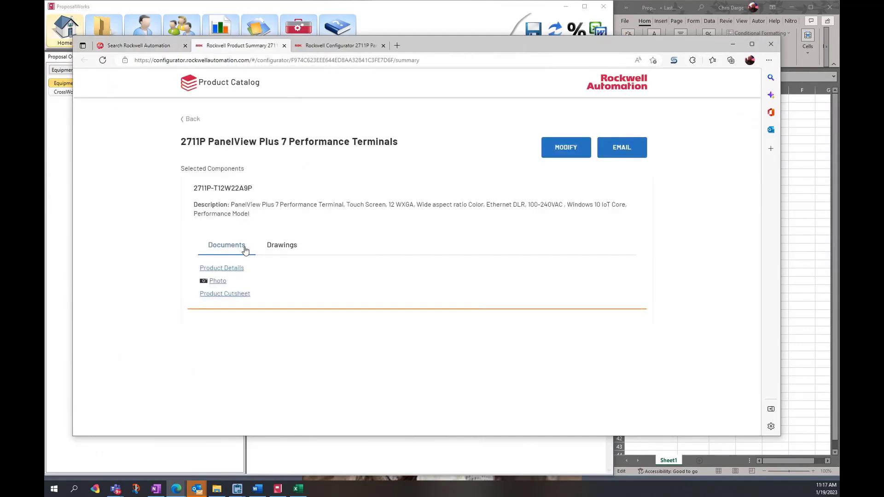
Step: Close the product summary and configurator pages, keeping the search results, and minimize the browser to return to ProposalWorks
left_click(138, 44)
left_click(341, 45)
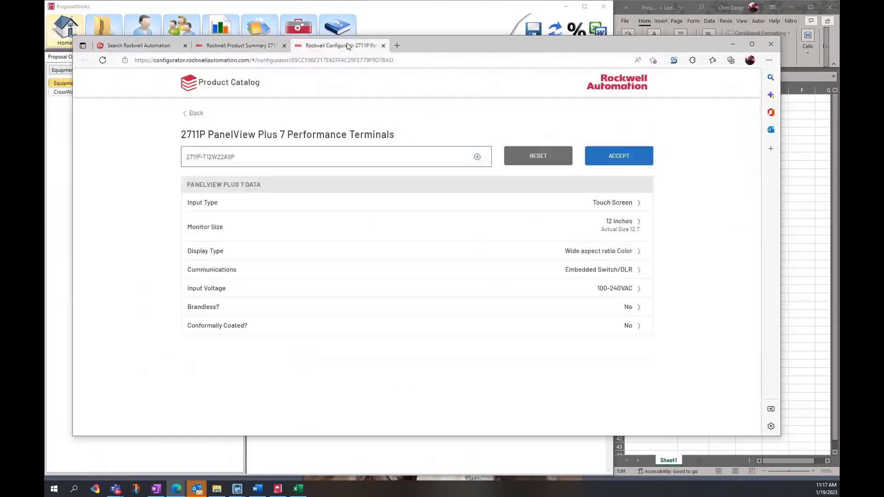
left_click(384, 45)
left_click(284, 45)
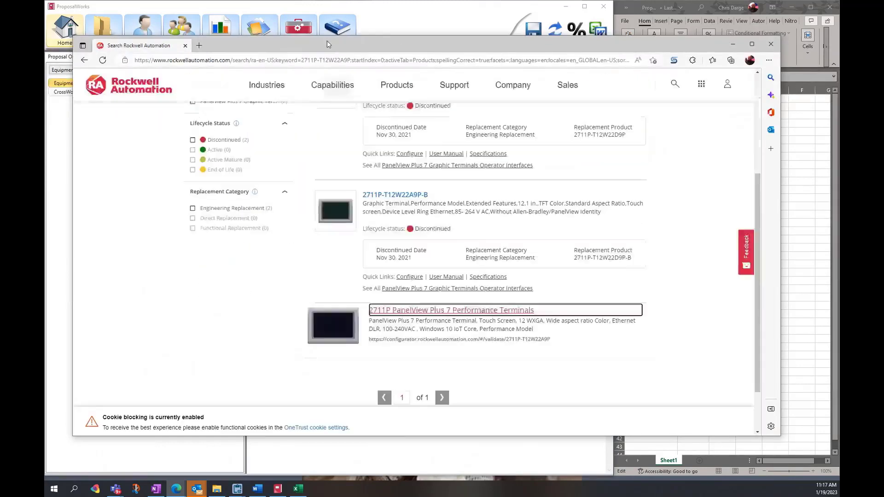
left_click_drag(327, 41, 367, 31)
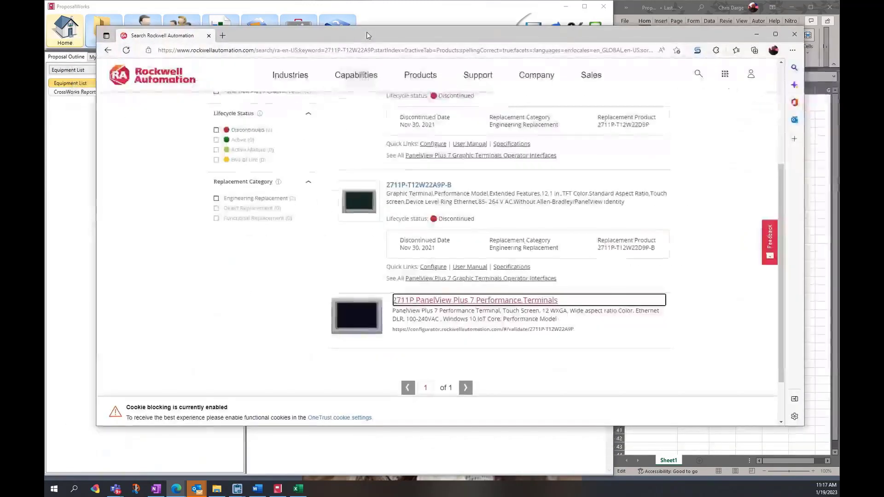
left_click(756, 34)
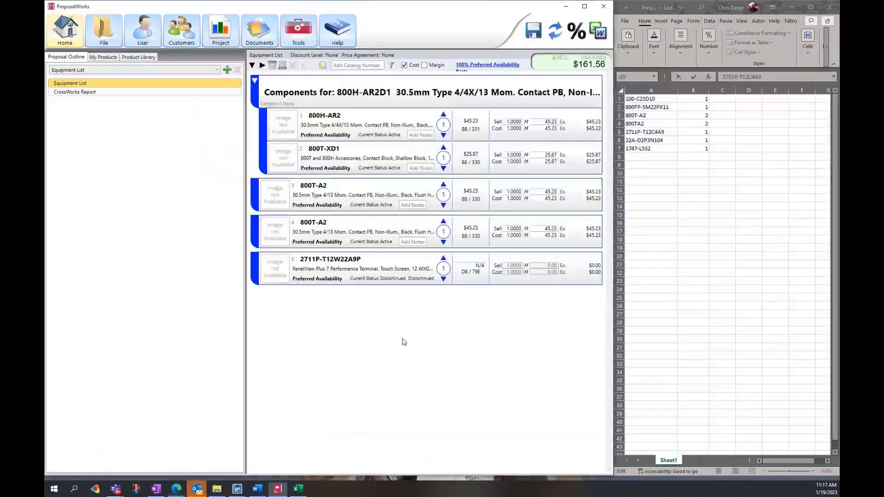
Step: Select catalog number 22A-D2P3N104 in cell A6 of the Excel sheet and bring up the Product Library in ProposalWorks
left_click(758, 172)
left_click(673, 139)
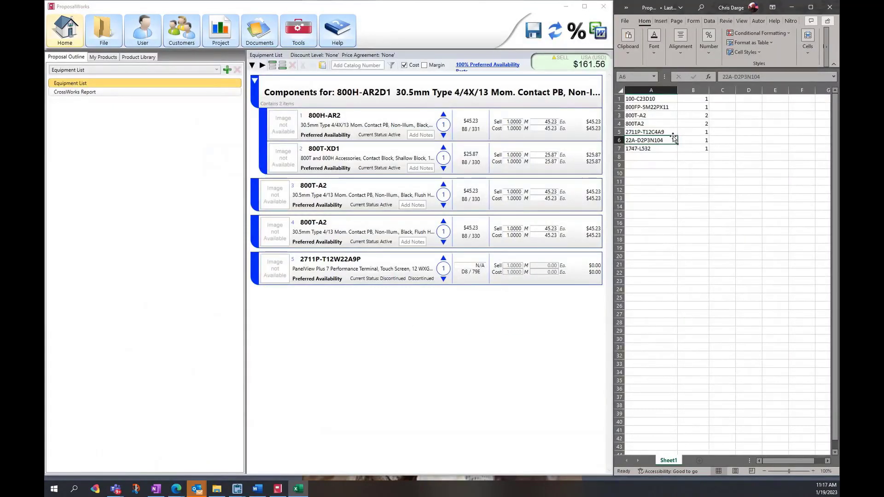
left_click(664, 148)
left_click(660, 132)
left_click(658, 148)
left_click(663, 139)
left_click(62, 59)
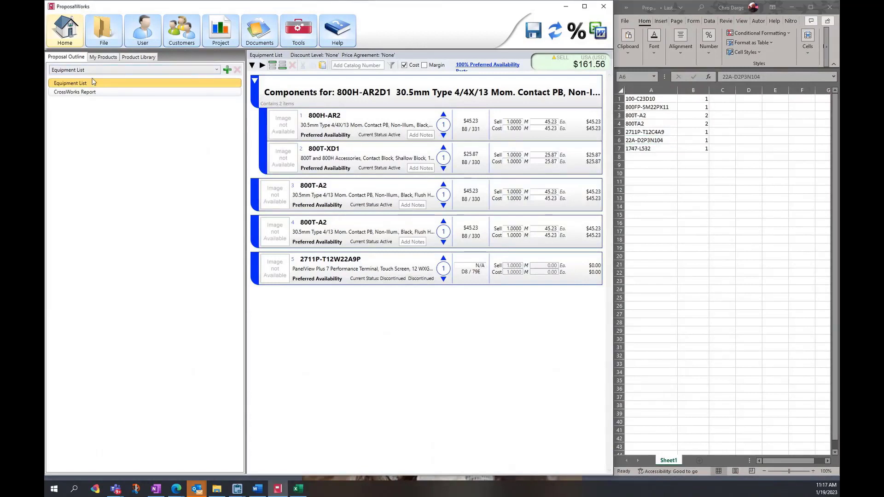
left_click(139, 58)
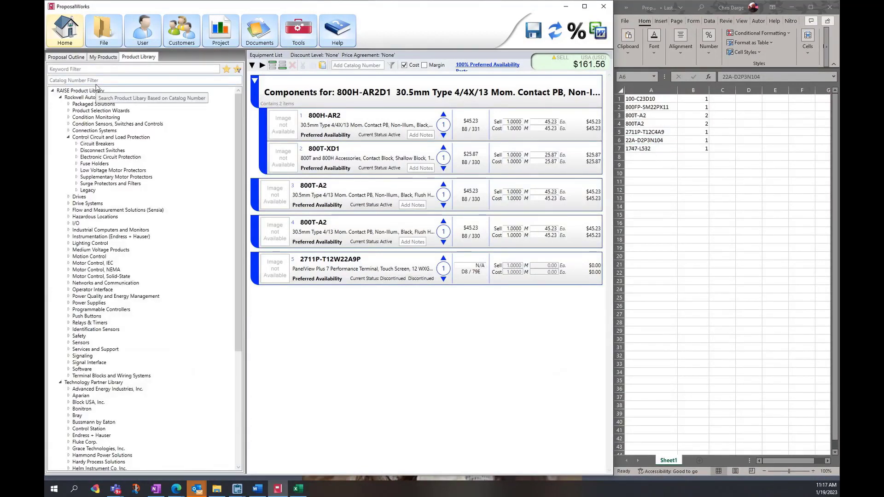
Step: Copy catalog number 22A-D2P3N104 from cell A6 of the Excel sheet and add it to the equipment list
left_click(641, 134)
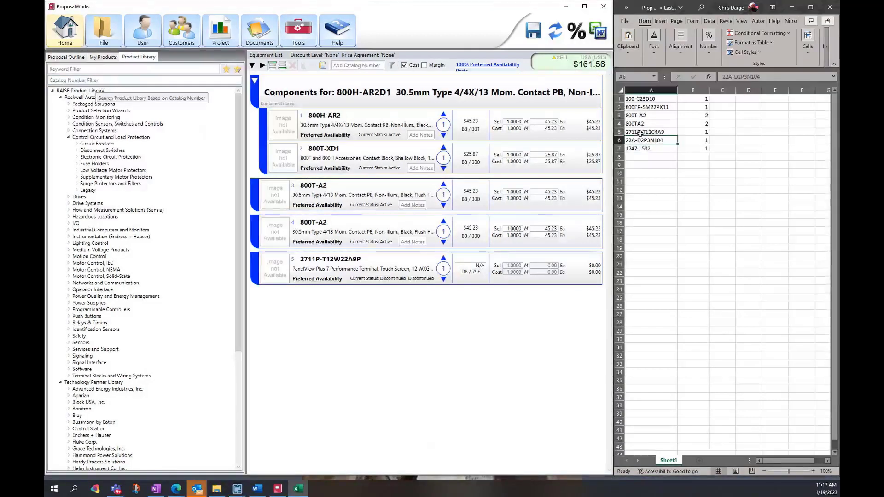
left_click_drag(763, 76, 722, 77)
right_click(739, 81)
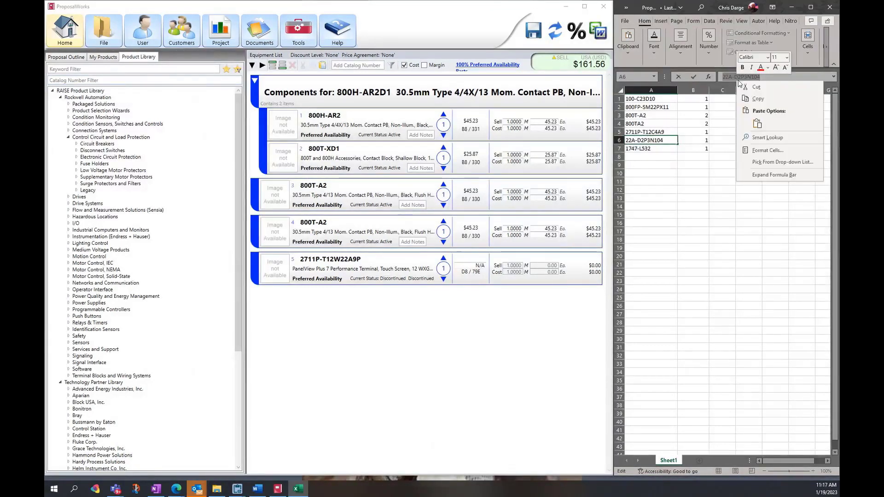
left_click(758, 99)
left_click(366, 67)
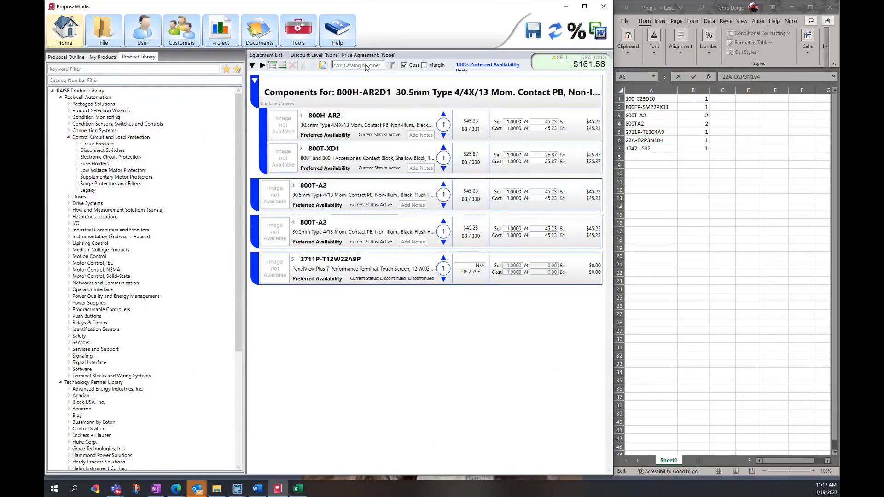
right_click(367, 67)
left_click(390, 87)
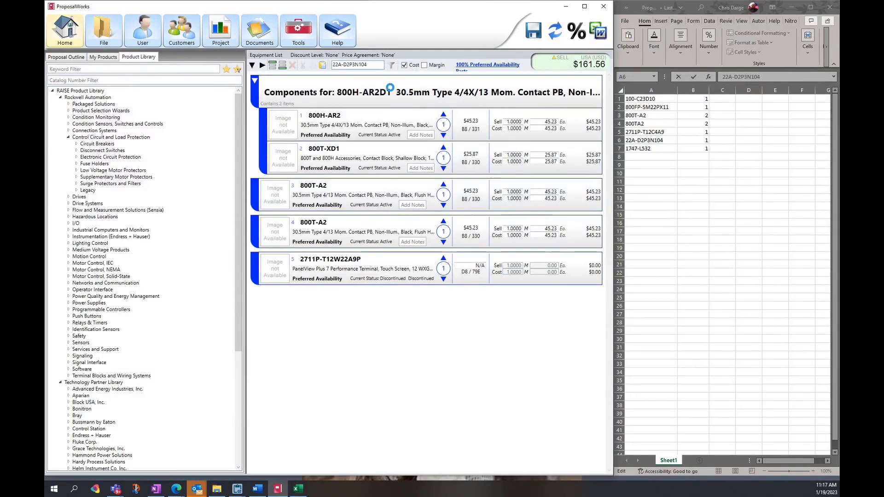
key("Return")
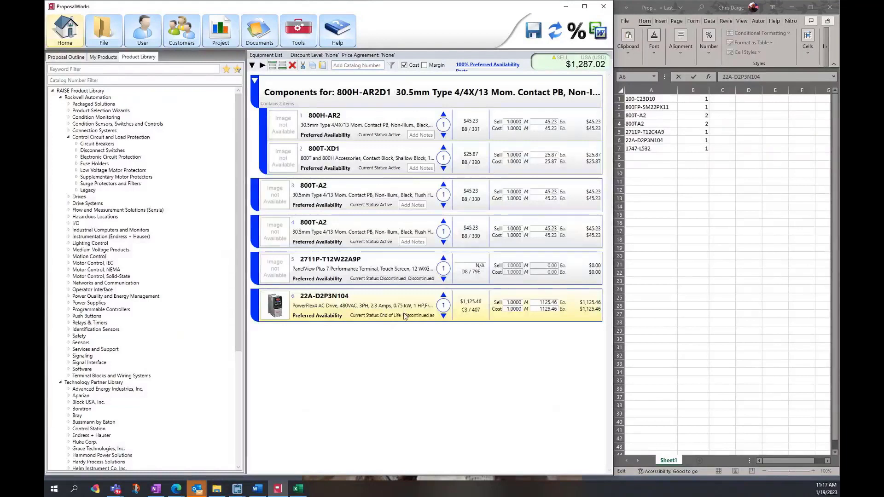
Step: Check the current lifecycle status of the 22A-D2P3N104 drive on line 6 of the equipment list
mouse_move(422, 318)
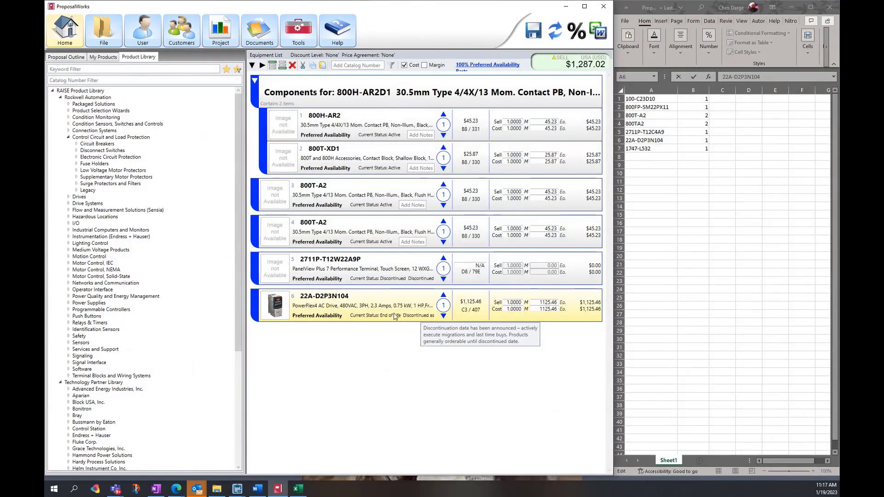
mouse_move(385, 320)
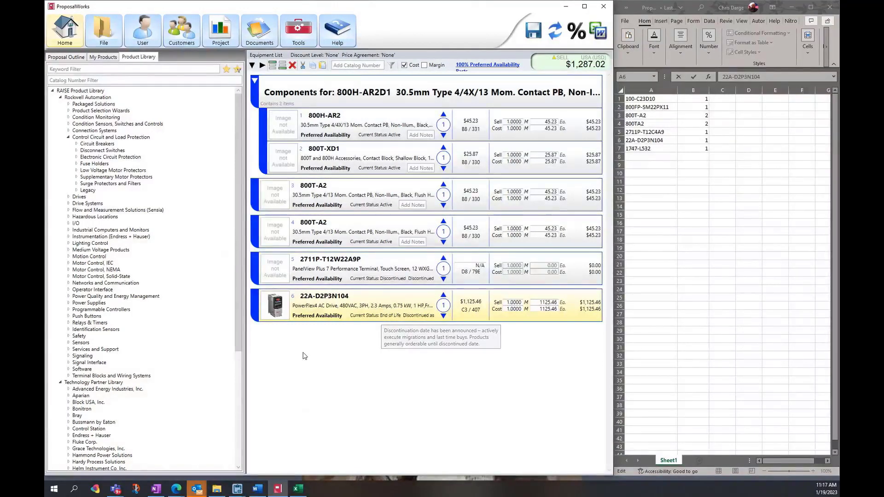
Step: Switch to the Edge browser and search the Rockwell Automation product page for catalog number 22A-D2P3N104
mouse_move(175, 491)
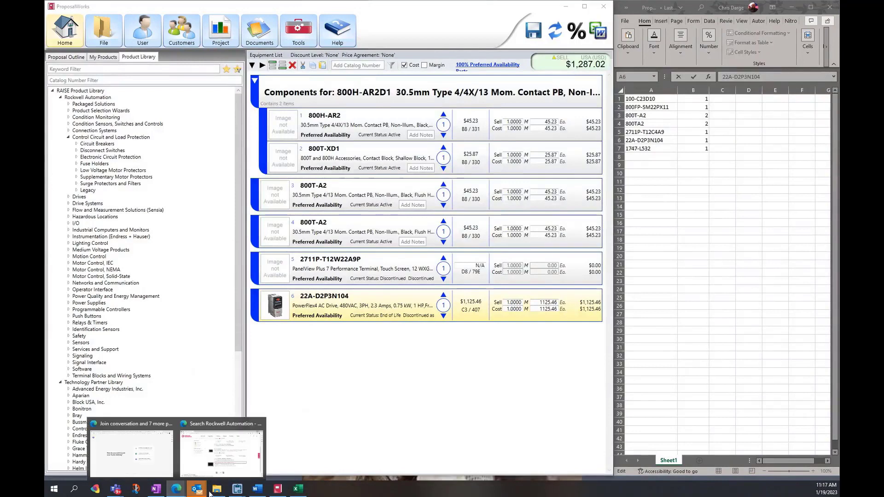
left_click(354, 454)
left_click_drag(411, 127, 47, 81)
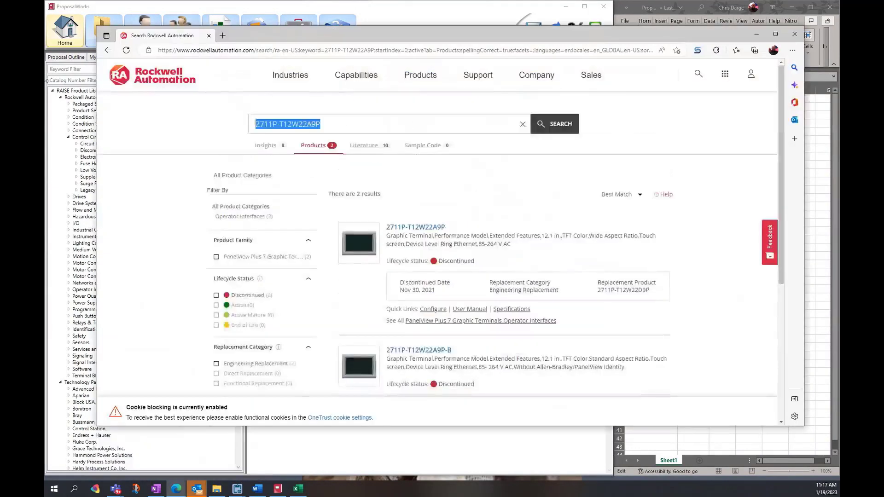
key("ctrl+v")
key("Return")
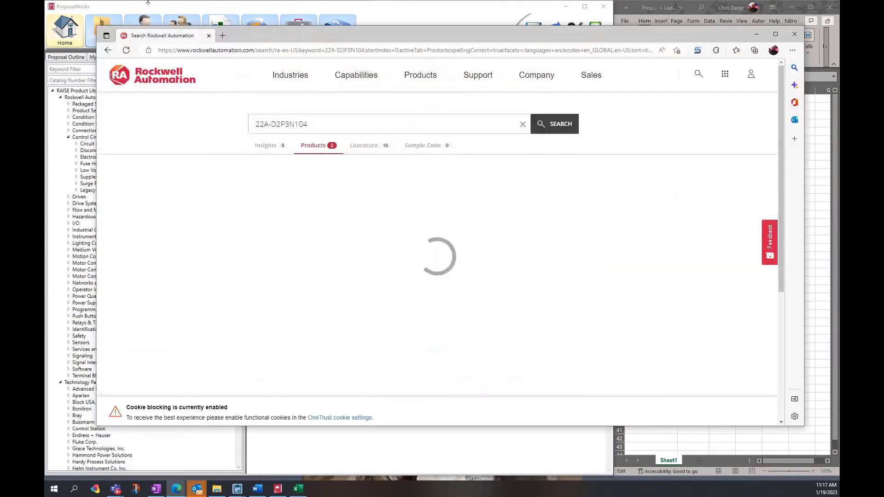
Step: Review the lifecycle status, discontinued date and replacement product of 22A-D2P3N104, and minimize the browser to return to ProposalWorks
scroll(530, 221, "down", 3)
scroll(696, 237, "up", 3)
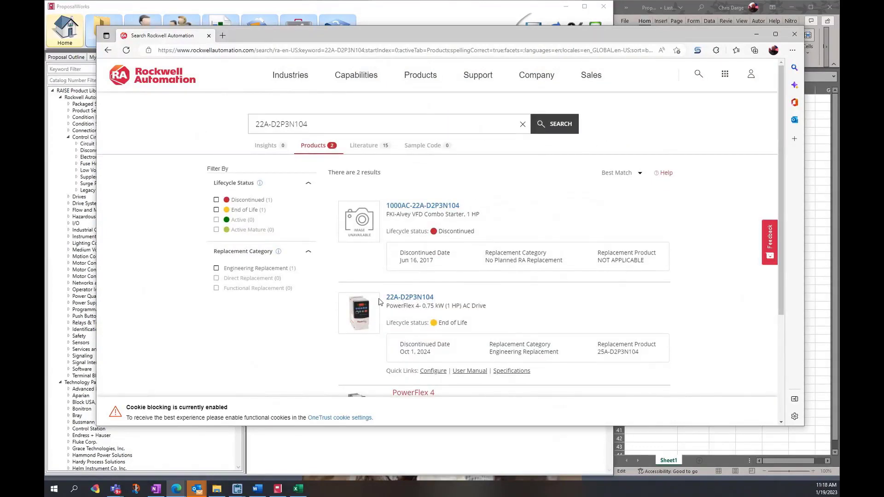
left_click_drag(477, 328, 445, 325)
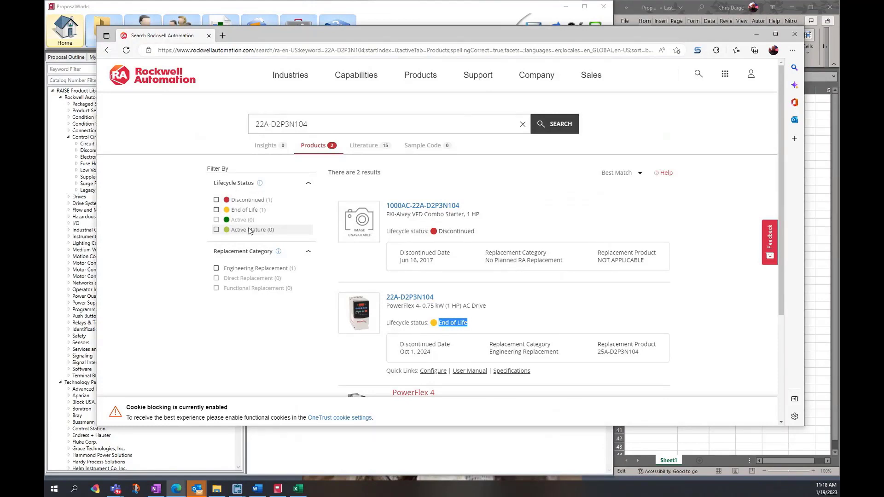
scroll(523, 270, "down", 3)
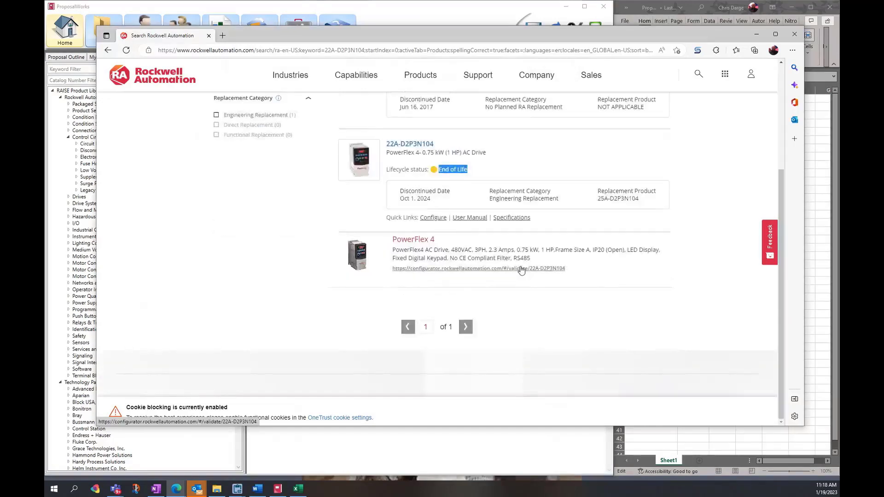
scroll(521, 270, "up", 3)
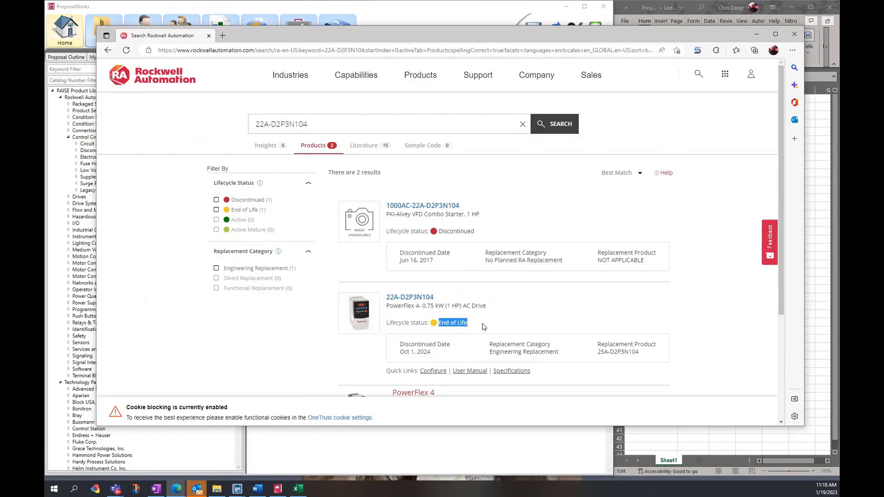
left_click(629, 310)
left_click(756, 39)
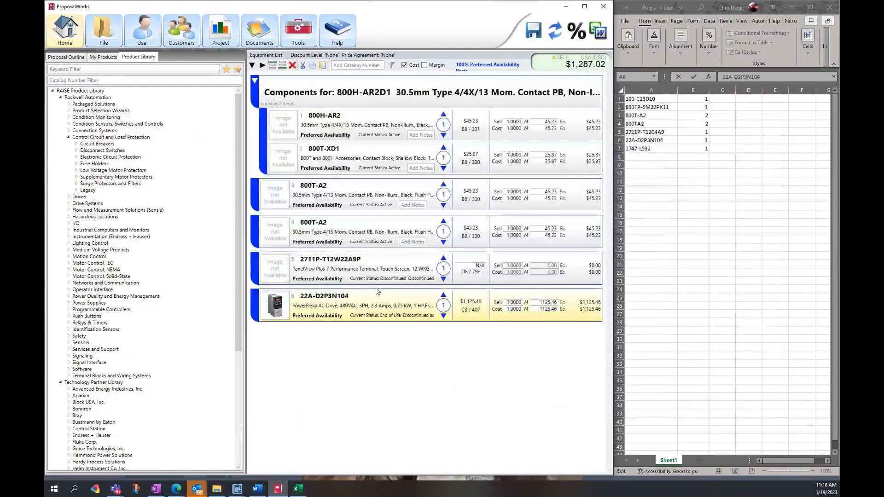
left_click(318, 221)
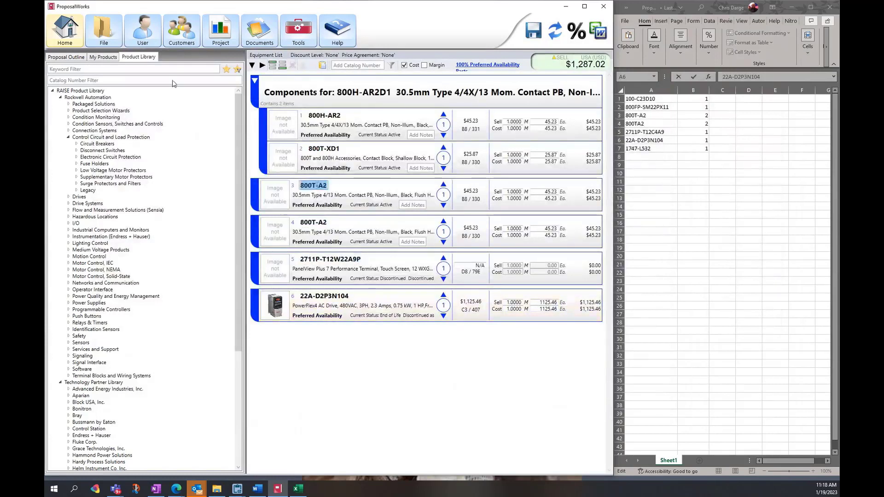
left_click(710, 130)
left_click(663, 166)
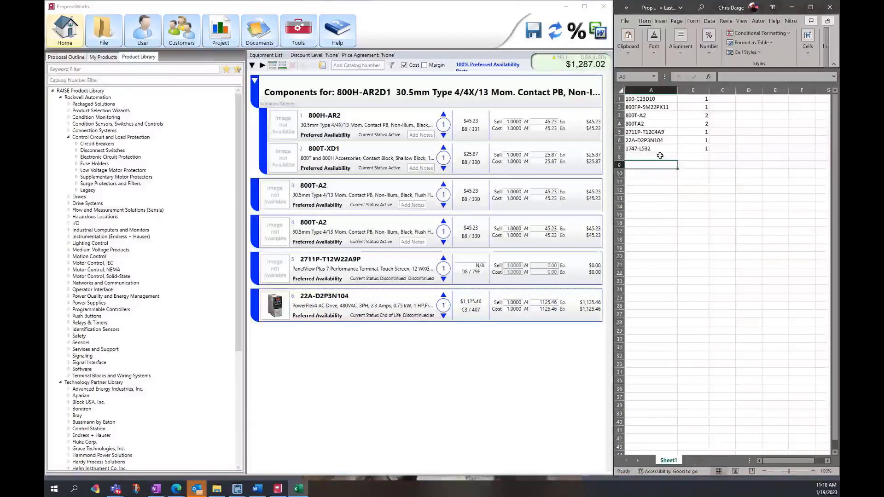
Step: Copy catalog number 1747-L532 from cell A7 of the Excel sheet
left_click(657, 150)
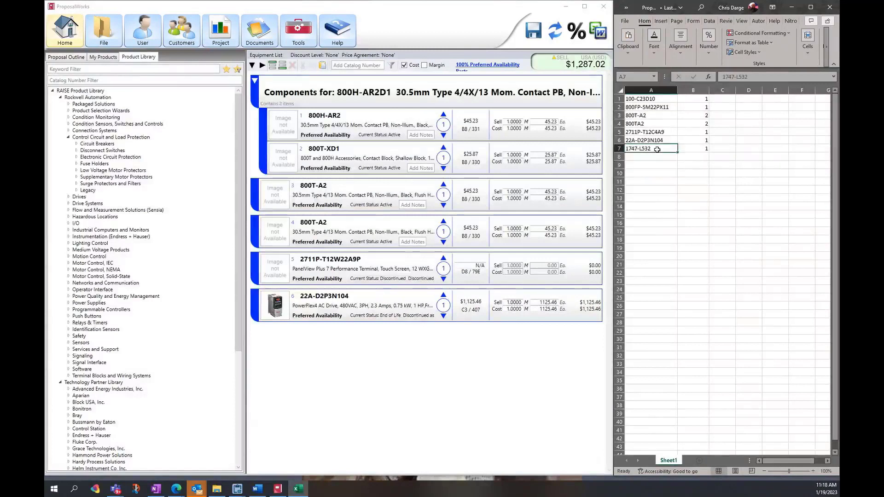
double_click(740, 77)
right_click(737, 77)
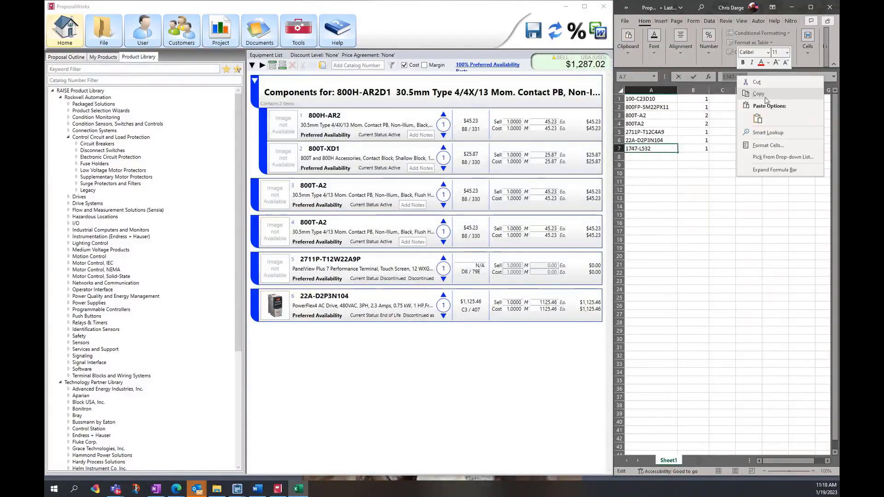
left_click(763, 95)
left_click(414, 351)
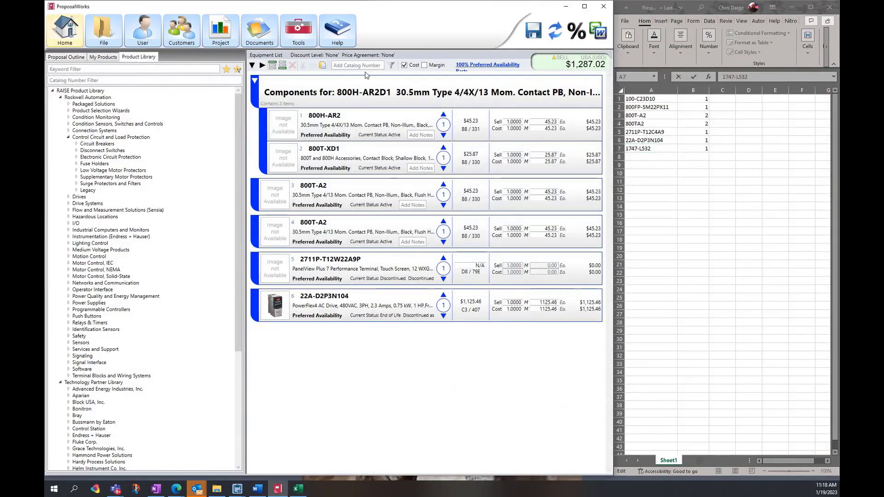
left_click(711, 180)
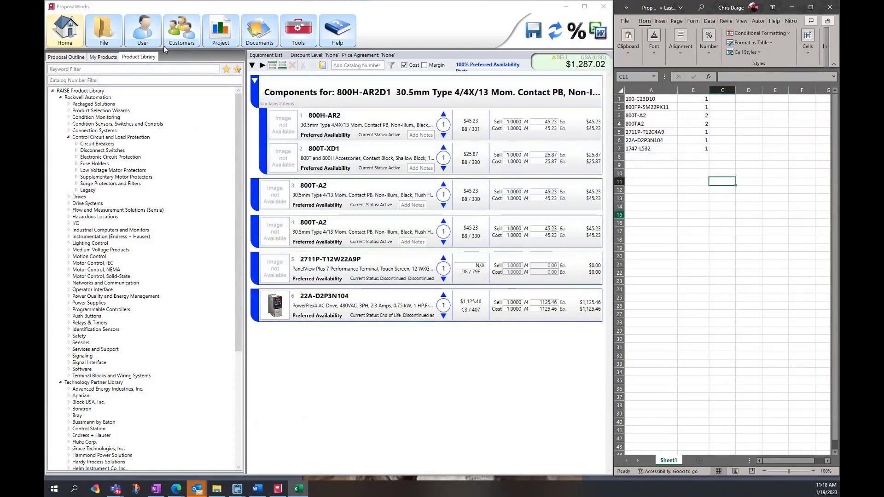
Step: Examine the available equipment list fields for exporting the proposal to Excel, including the lifecycle status and discontinuation date options
left_click(143, 37)
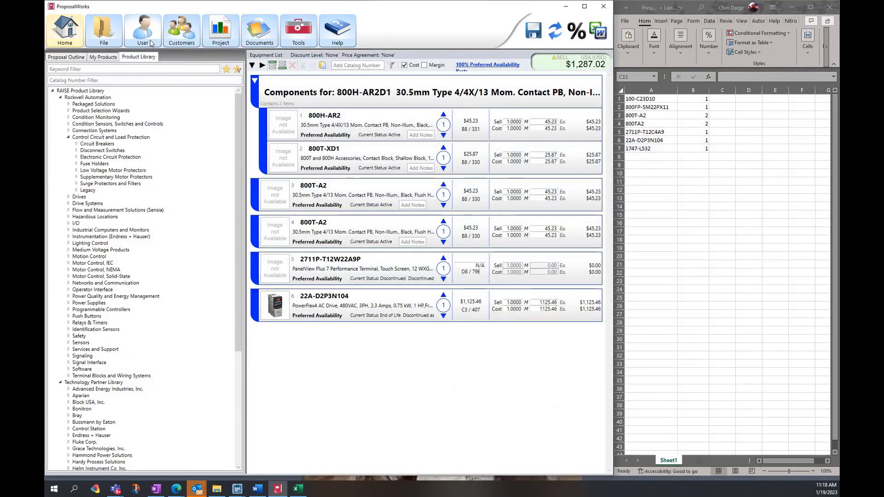
left_click(111, 45)
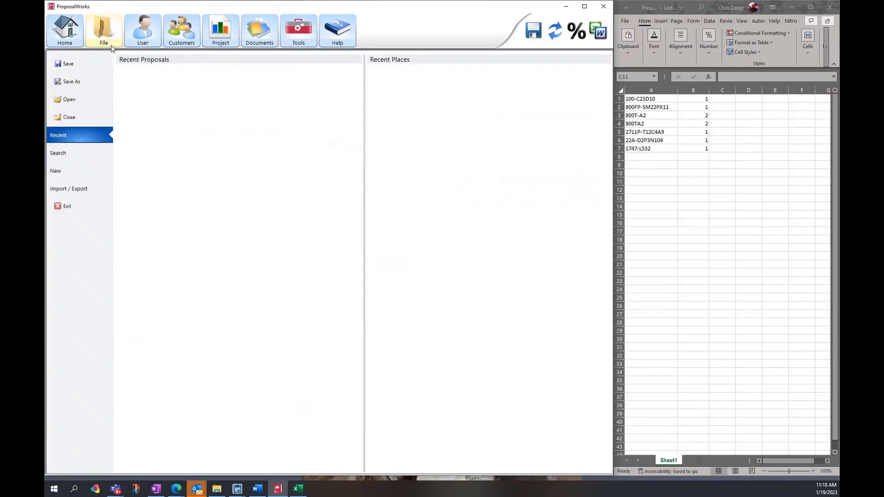
left_click(76, 189)
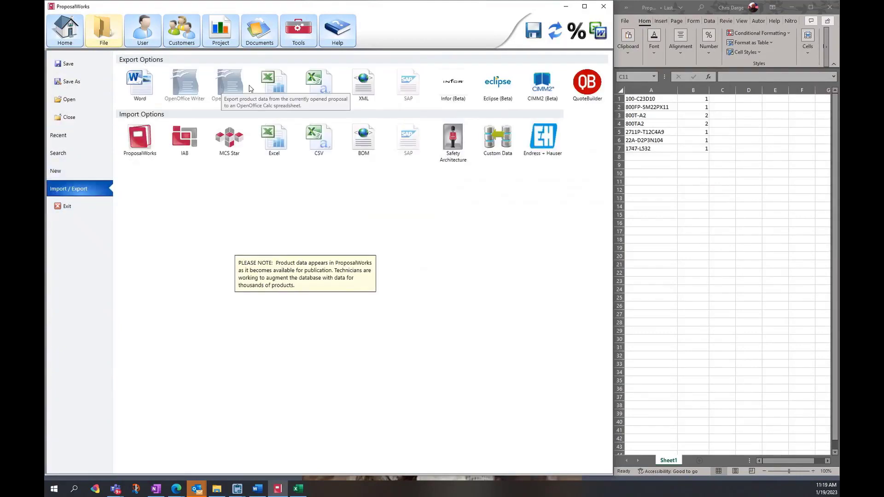
left_click(275, 83)
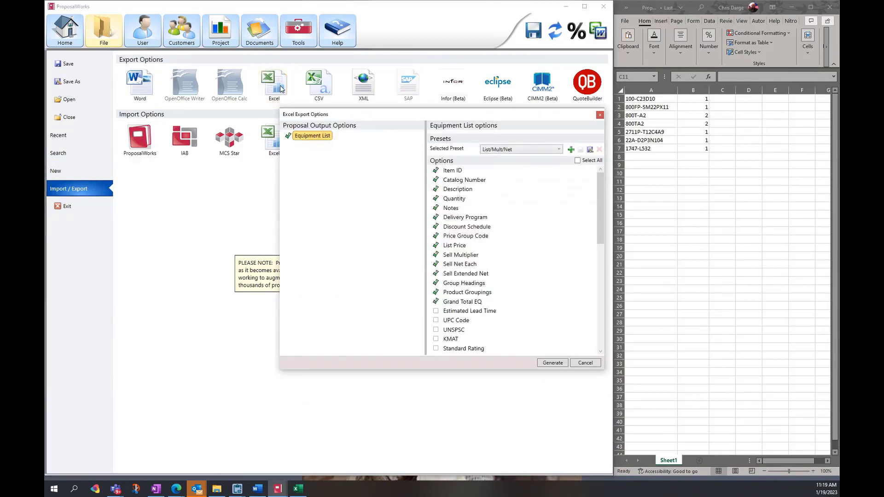
scroll(464, 228, "down", 15)
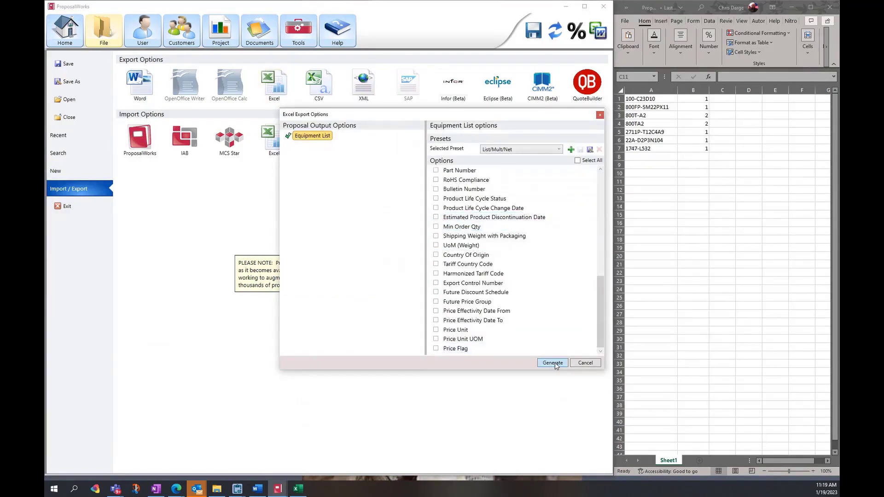
scroll(455, 198, "up", 15)
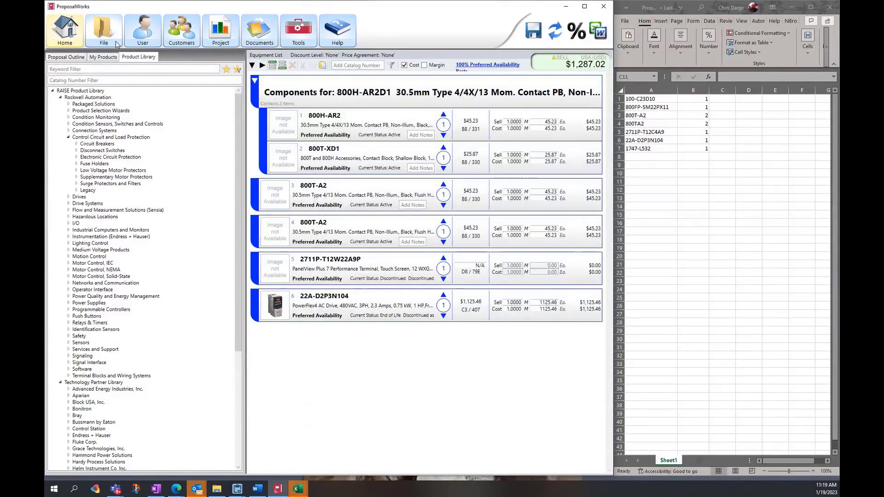
Step: Revisit the Excel export options with the List/Mult/Net preset and close them without generating a file
left_click(104, 30)
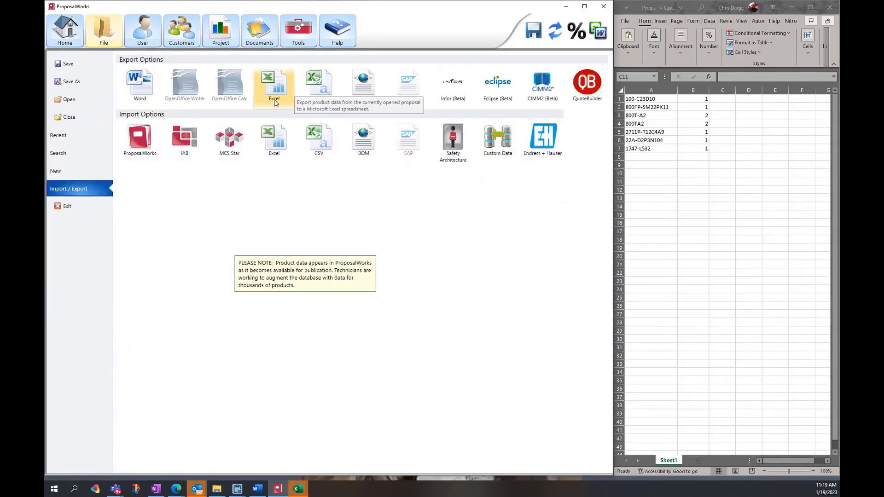
left_click(273, 95)
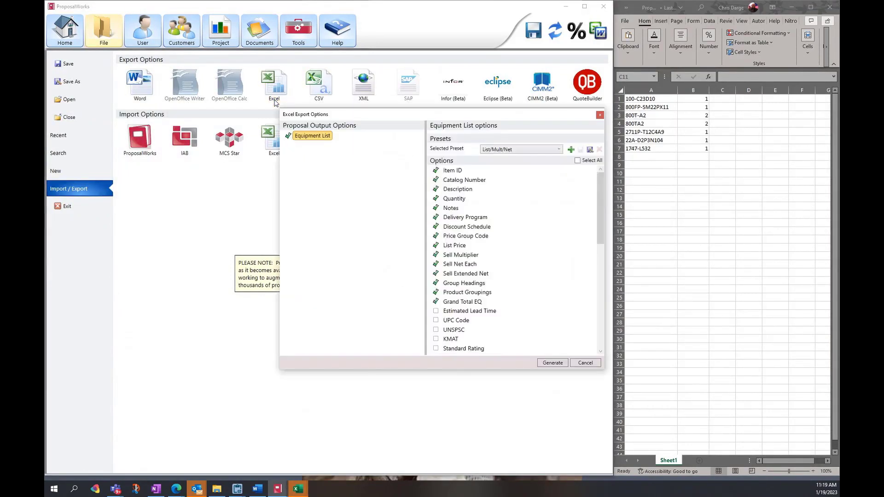
left_click(664, 140)
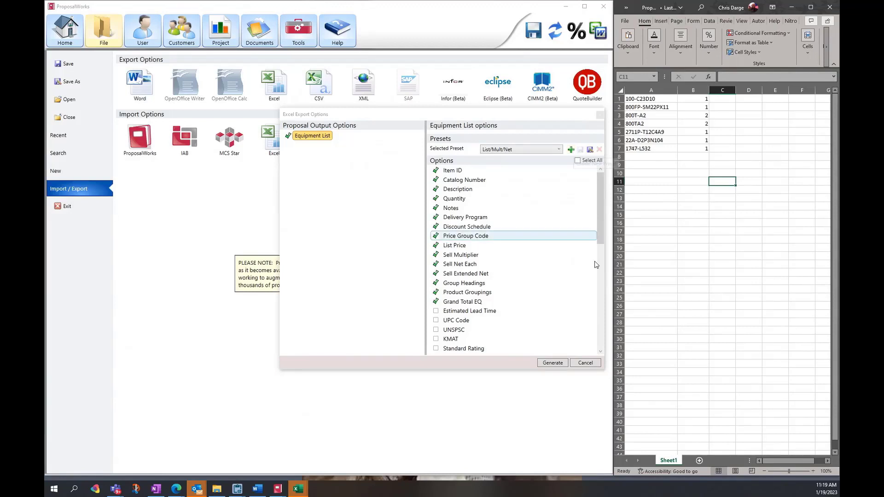
left_click(585, 363)
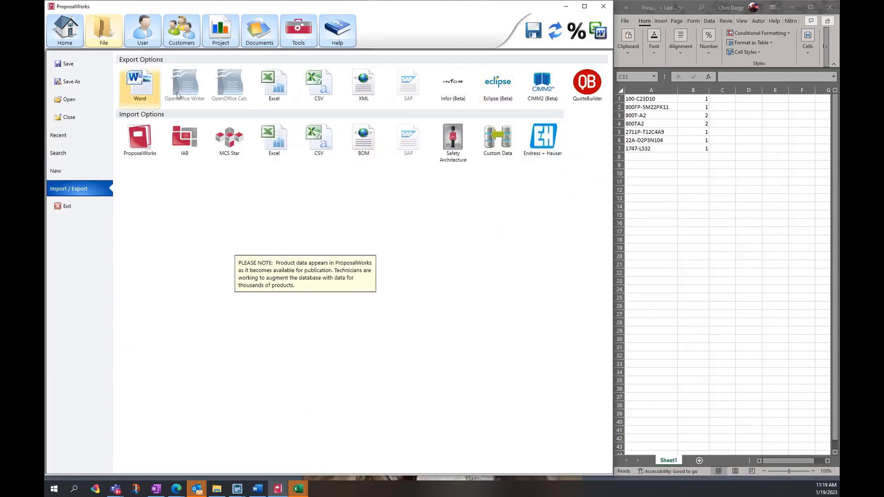
Step: Look through the project sections and product supplements, and view the user's general and export preferences
left_click(181, 30)
left_click(221, 30)
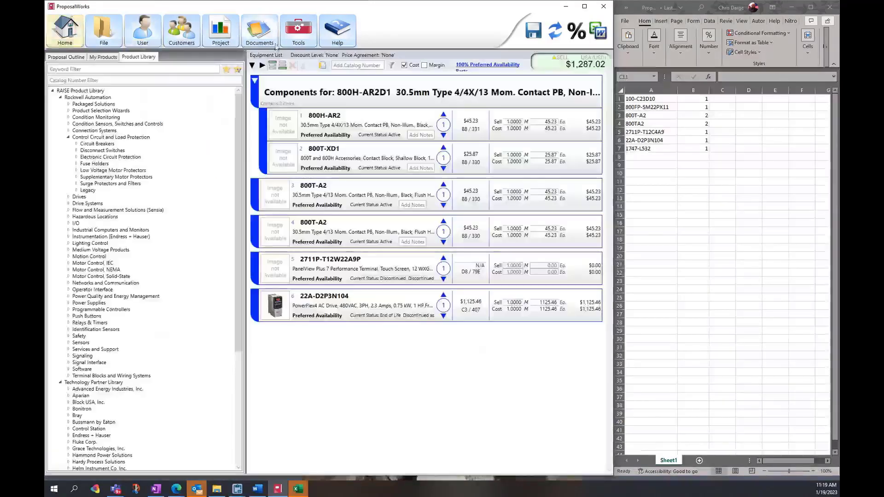
left_click(298, 30)
left_click(213, 44)
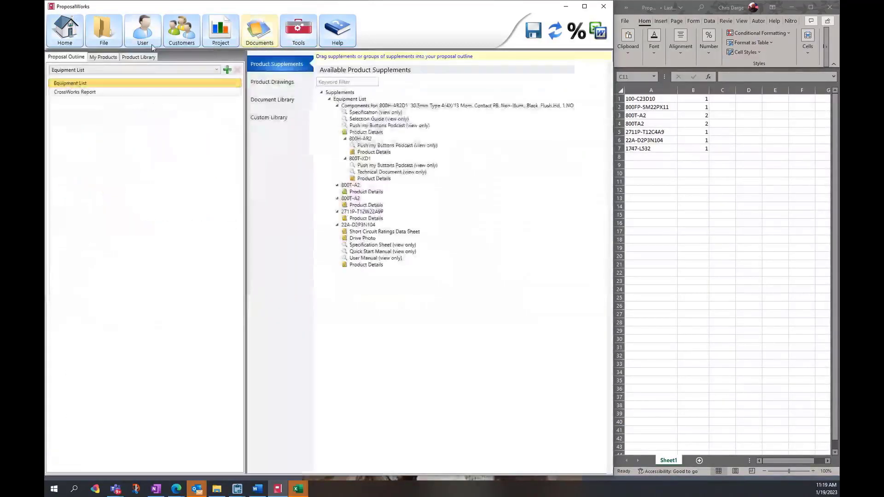
left_click(146, 42)
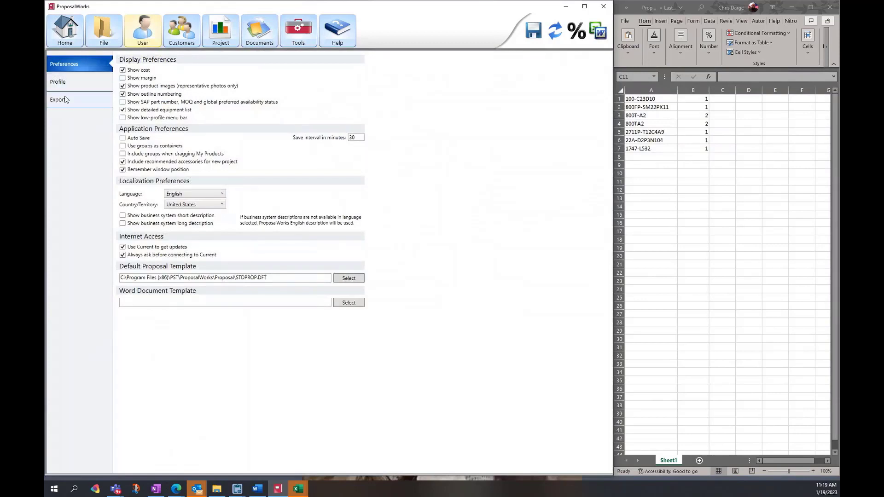
left_click(65, 99)
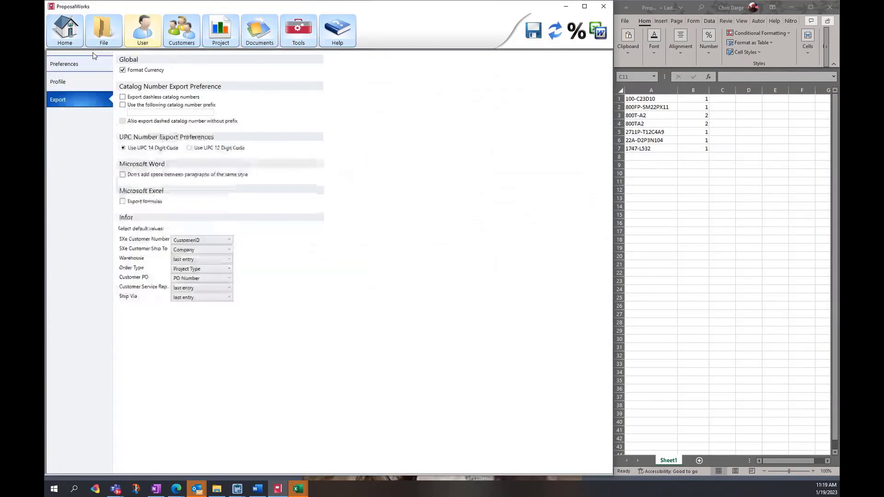
Step: Browse the Desktop for a project file to open without saving the existing proposal, cancel the selection, and return to the equipment list
left_click(104, 32)
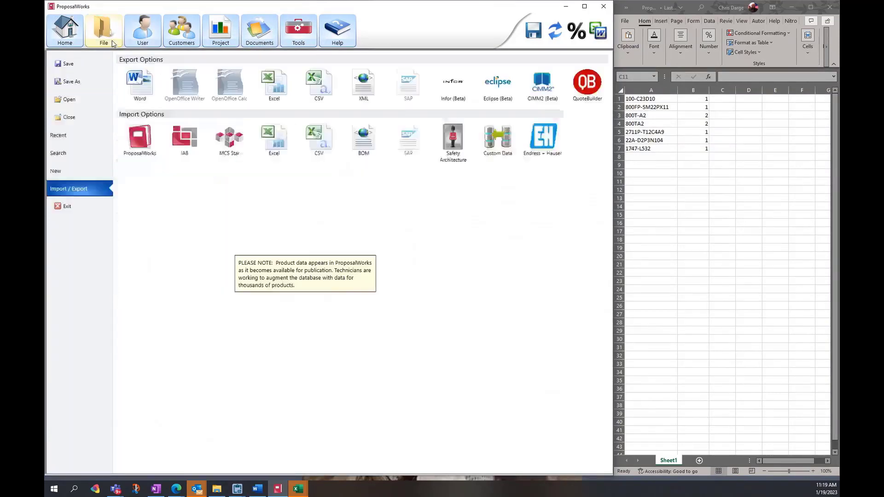
left_click(72, 101)
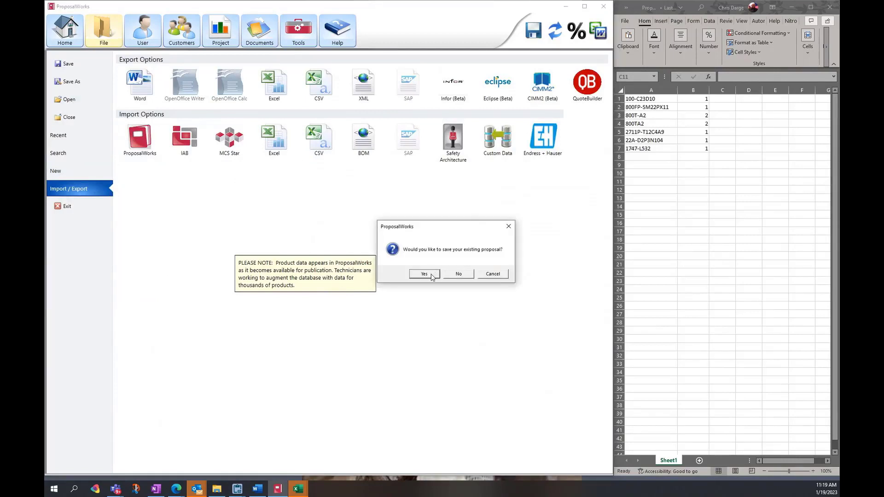
left_click(461, 275)
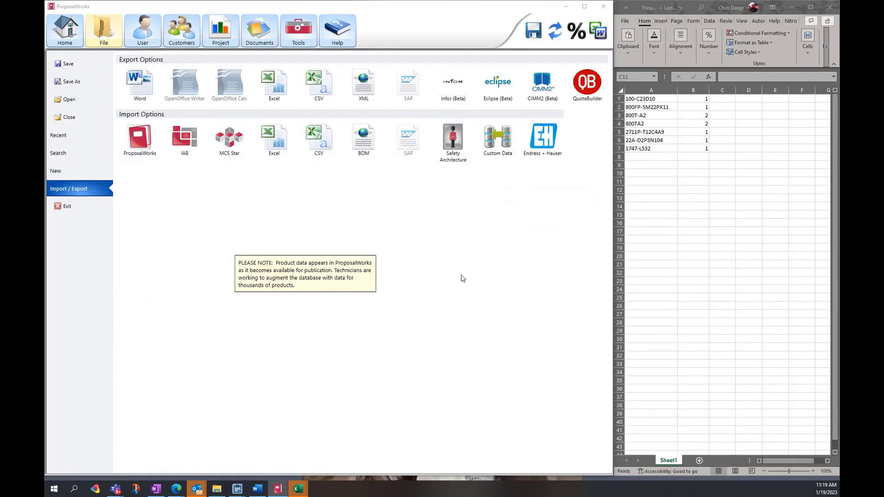
scroll(82, 101, "up", 5)
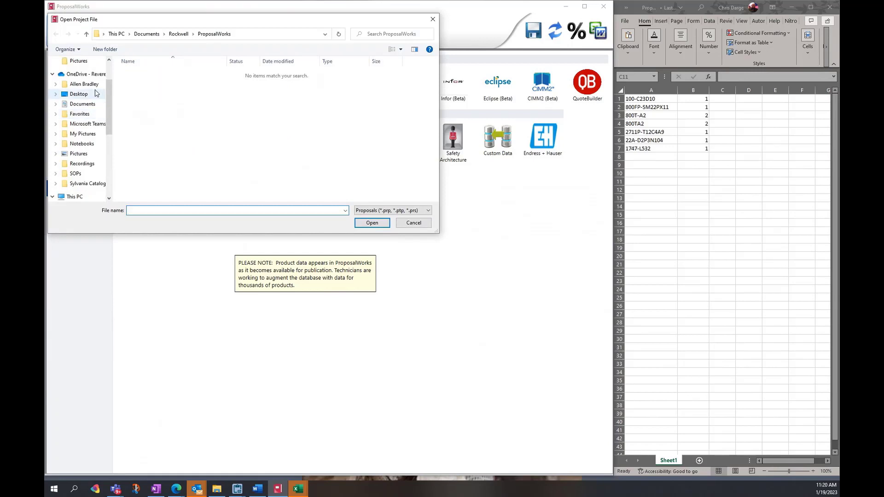
left_click(79, 87)
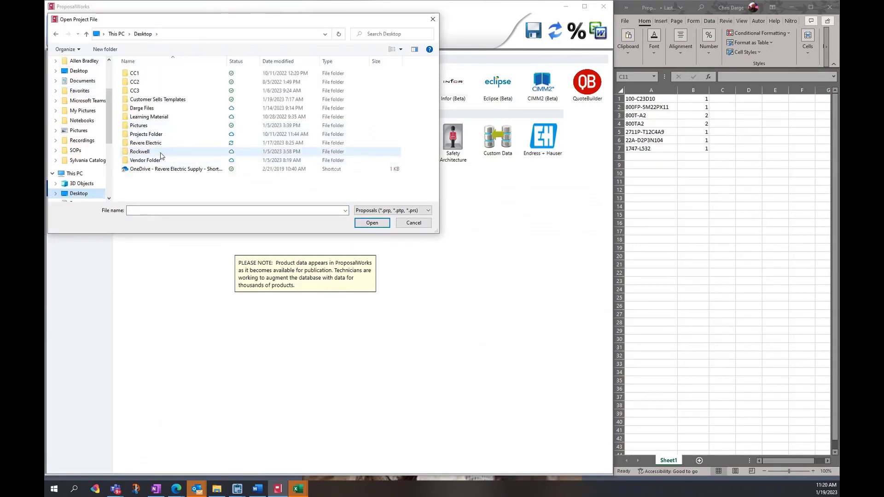
left_click(432, 20)
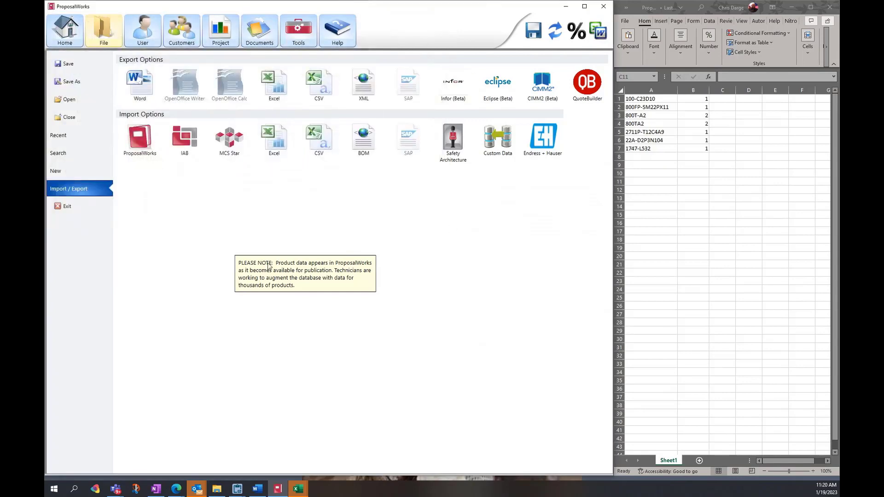
left_click(67, 46)
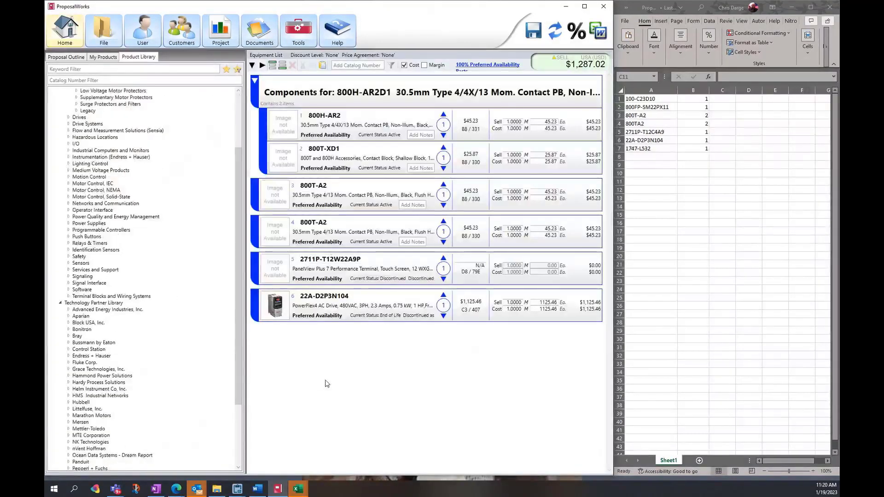
Step: Go through the catalog numbers listed in cells A1 to A7 of the Excel sheet
left_click(712, 159)
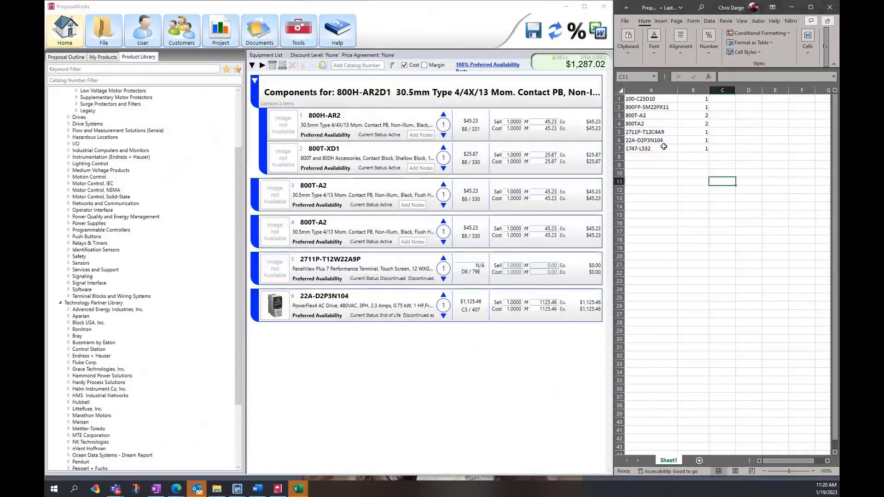
left_click(664, 147)
left_click(662, 131)
left_click(659, 115)
left_click(662, 98)
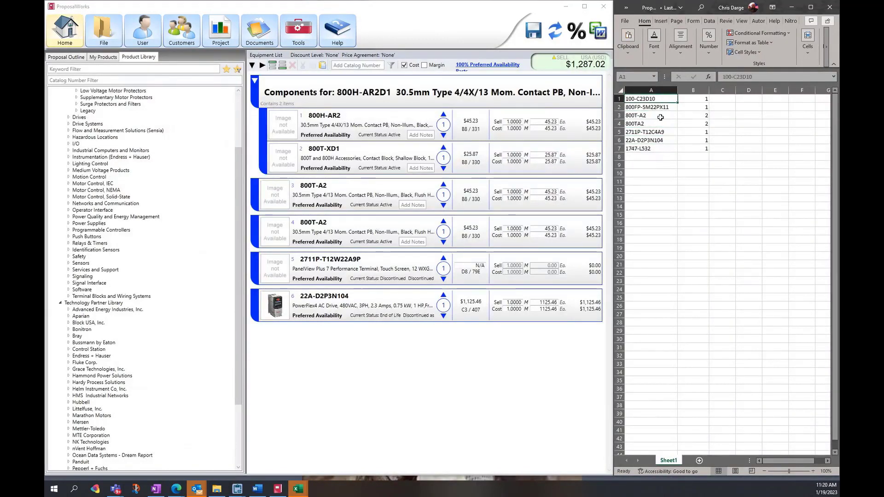
left_click(661, 117)
left_click(666, 132)
left_click(669, 148)
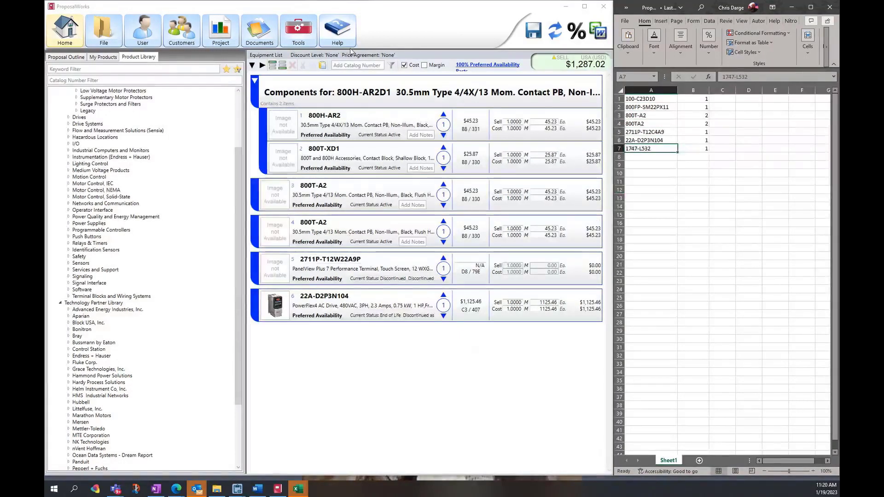
Step: Switch back to ProposalWorks, review its import and export options and user preferences, and return to the equipment list
left_click(445, 355)
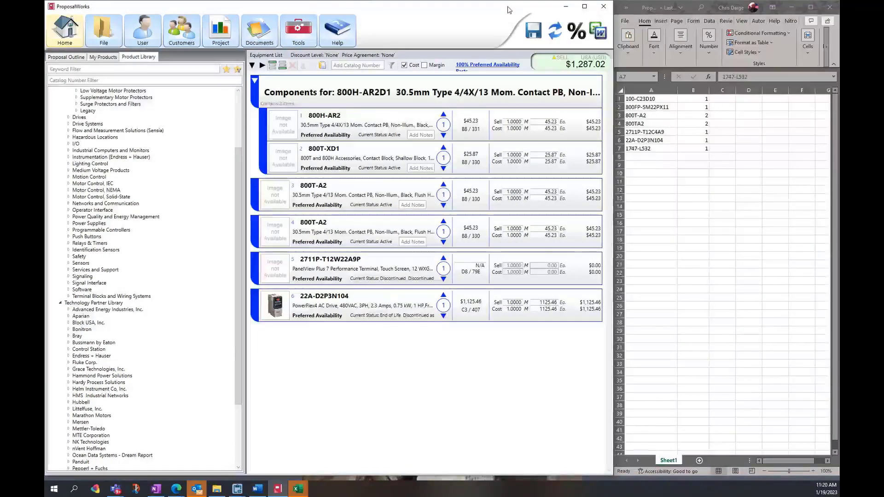
mouse_move(509, 9)
left_mouse_down()
mouse_move(498, 7)
mouse_move(493, 38)
mouse_move(493, 7)
left_mouse_up()
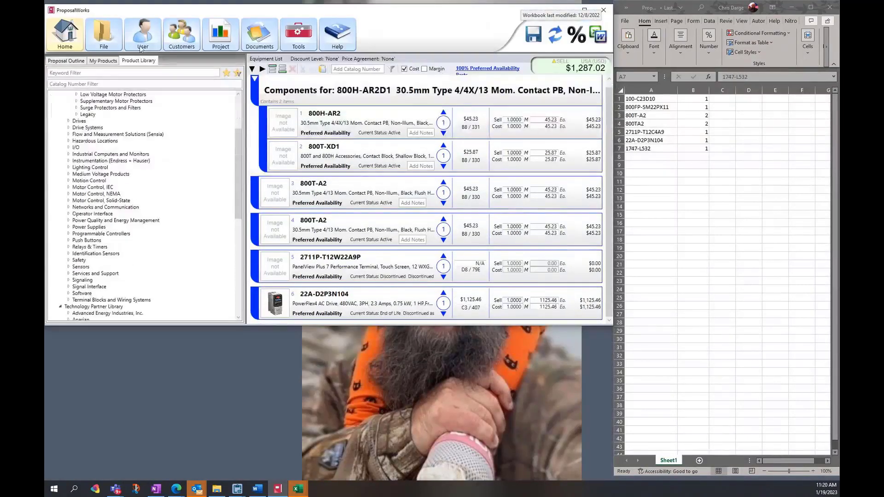
left_click(104, 33)
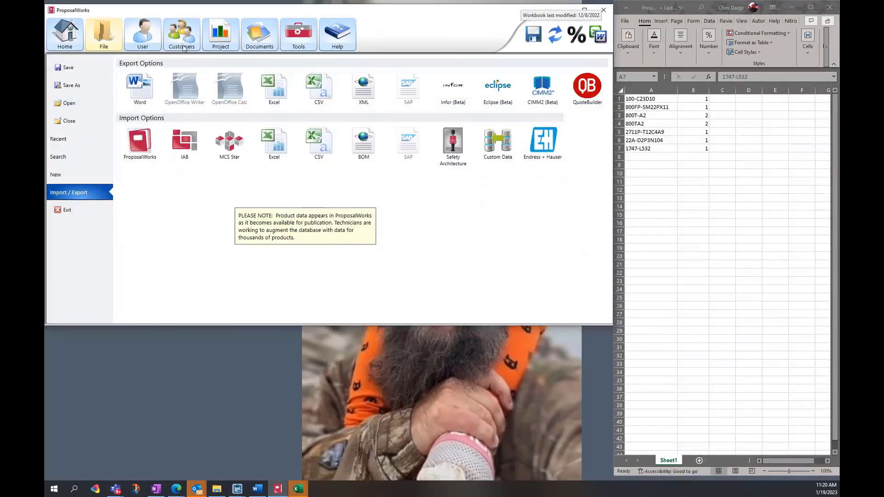
left_click(145, 44)
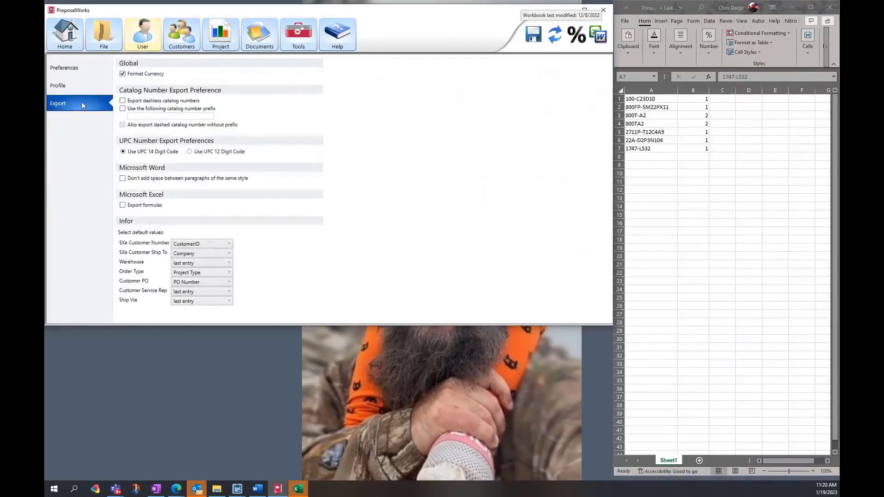
left_click(64, 68)
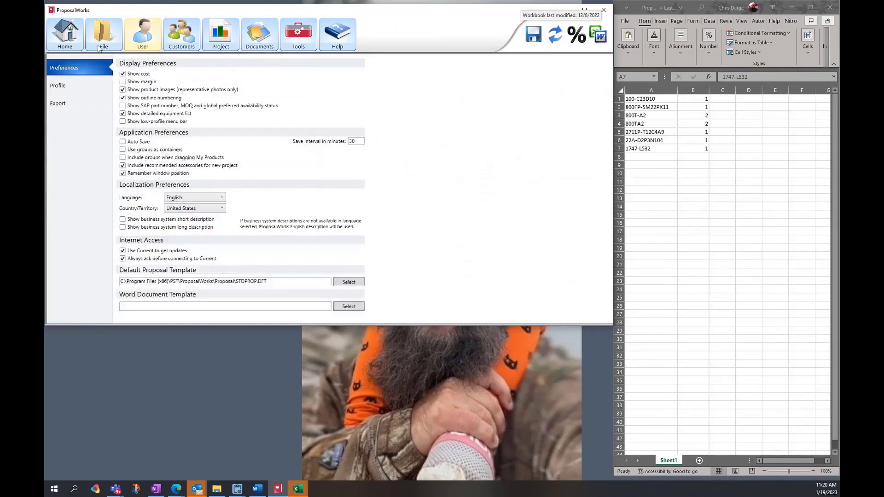
left_click(101, 45)
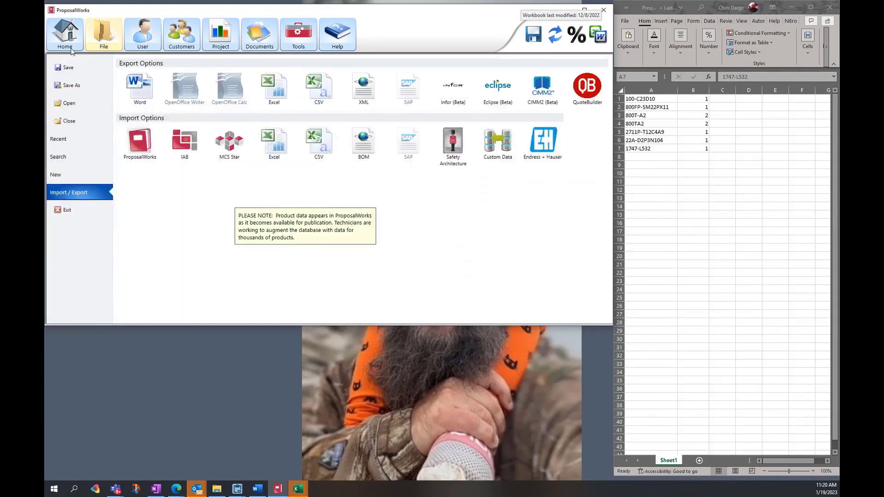
left_click(71, 48)
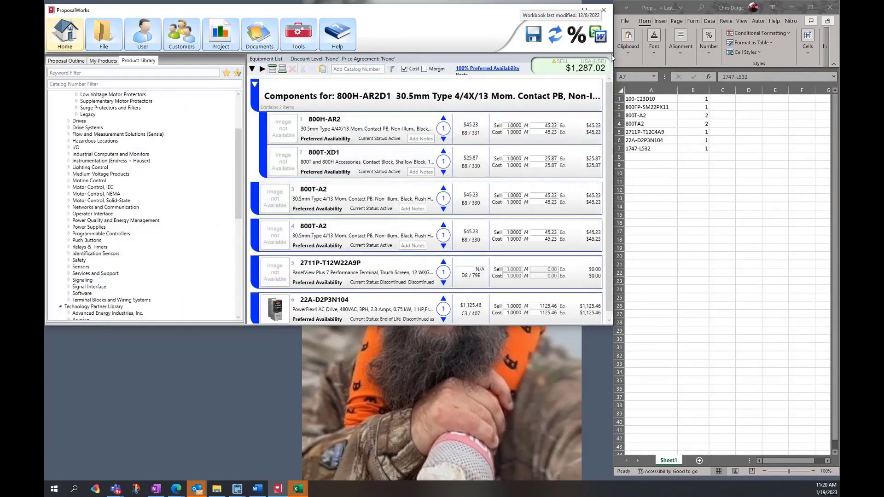
Step: Start saving the proposal as a project file and choose the Desktop as its location
left_click(595, 37)
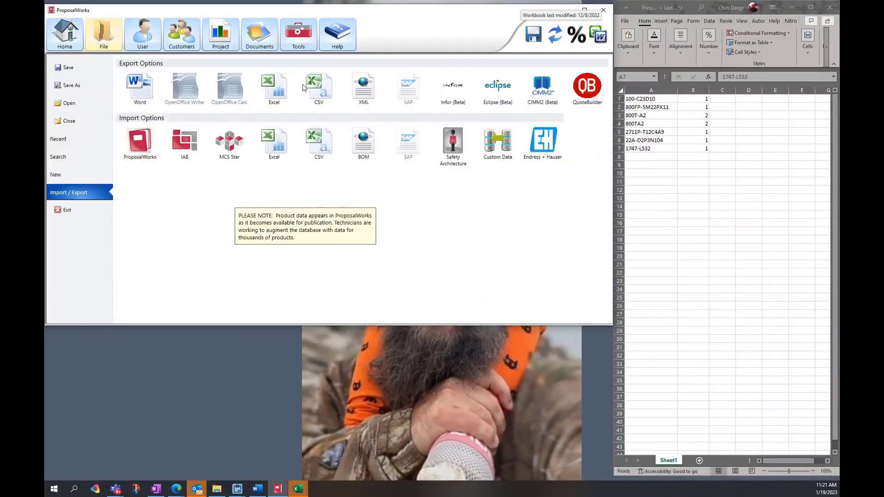
left_click(535, 37)
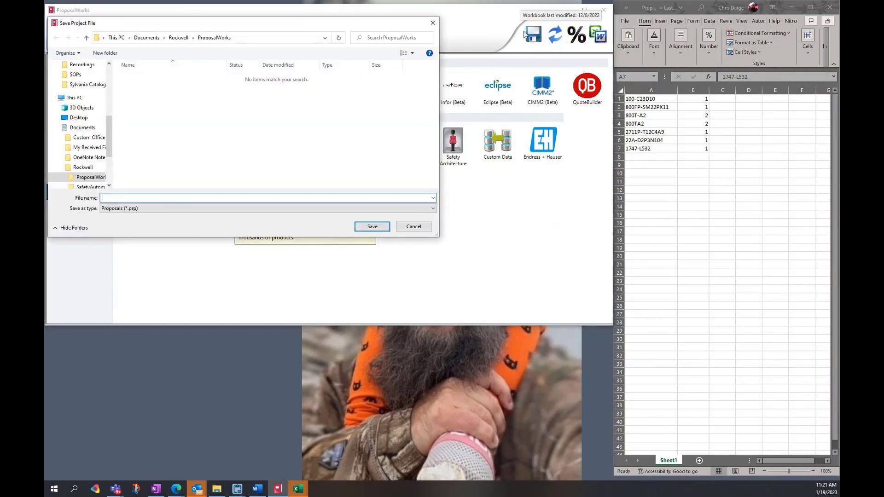
scroll(80, 116, "up", 2)
scroll(79, 116, "up", 3)
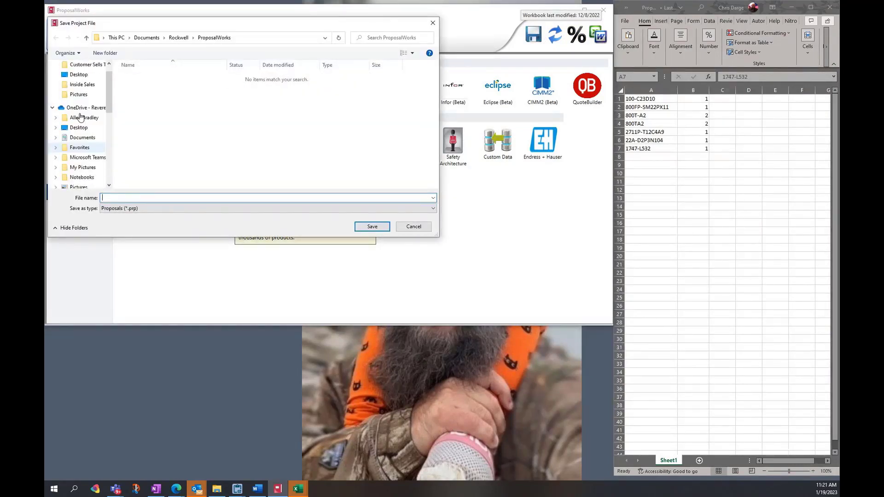
scroll(81, 95, "up", 1)
left_click(83, 93)
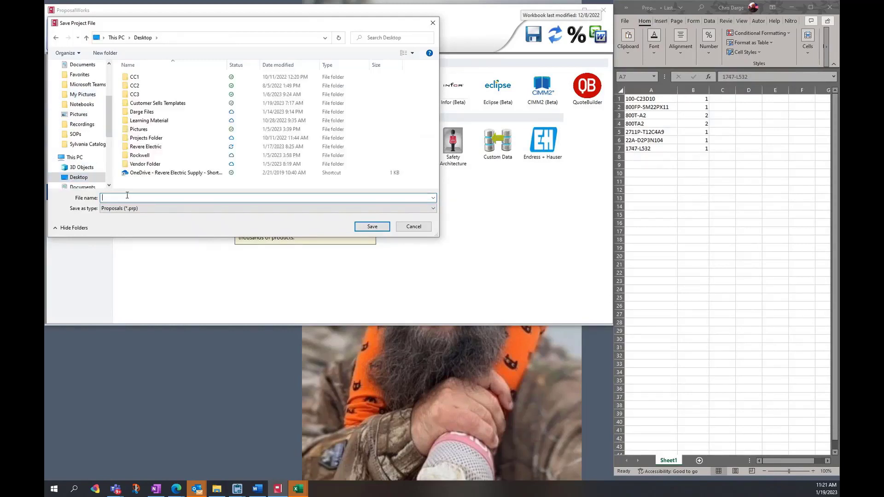
Step: Save the project file as Demo Proposal and move its desktop icon to the free area below the ProposalWorks window
type("dEMO pROPOSAL")
key("BackSpace")
key("BackSpace")
key("BackSpace")
key("BackSpace")
key("BackSpace")
key("BackSpace")
key("BackSpace")
key("BackSpace")
key("BackSpace")
key("BackSpace")
key("BackSpace")
key("BackSpace")
key("BackSpace")
type("Demo Propsal")
key("BackSpace")
key("BackSpace")
type("sal")
left_click(371, 227)
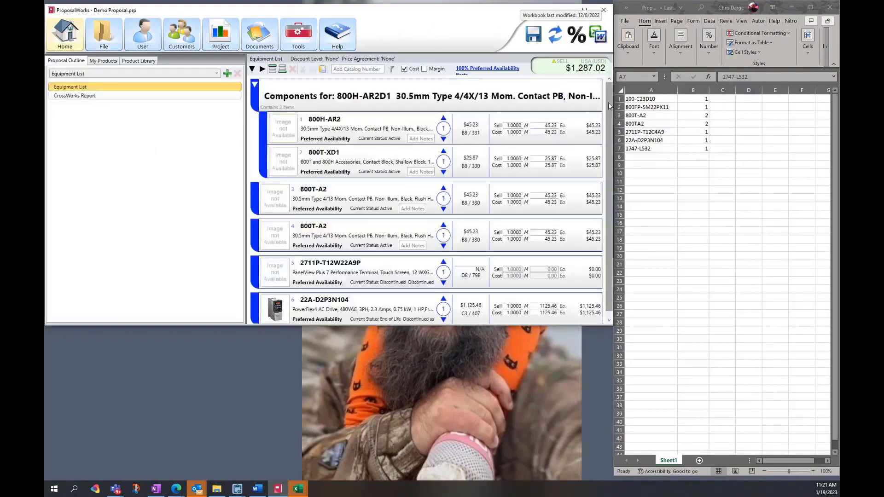
left_click(779, 168)
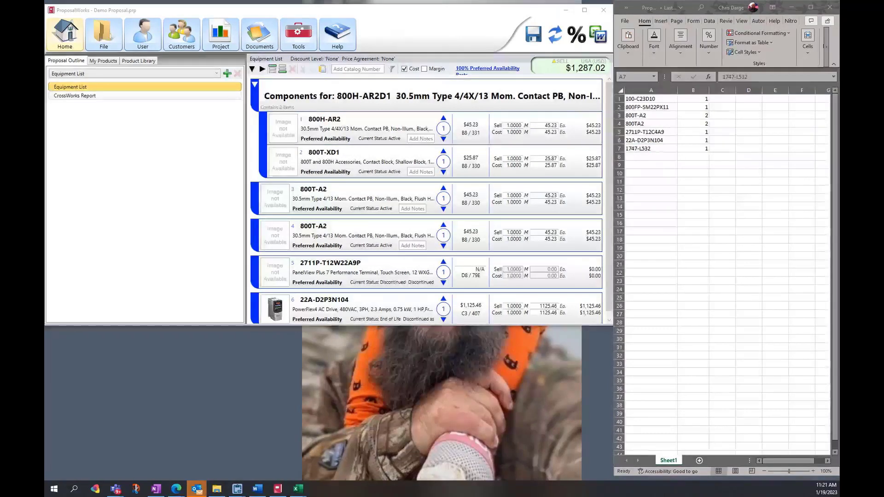
left_click_drag(739, 343, 224, 373)
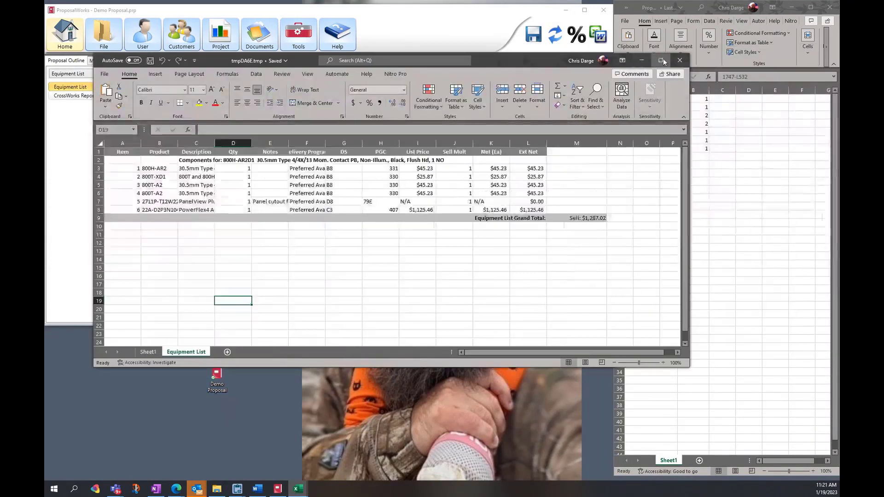
Step: Widen the Product, Description, Notes and DS columns in the exported Equipment List sheet
left_click(528, 261)
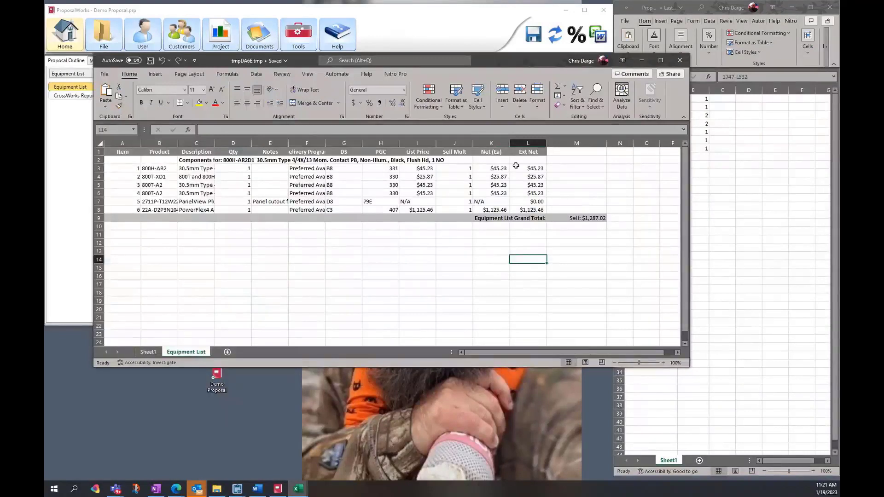
scroll(538, 171, "down", 1)
scroll(538, 170, "up", 1)
left_click_drag(215, 143, 247, 142)
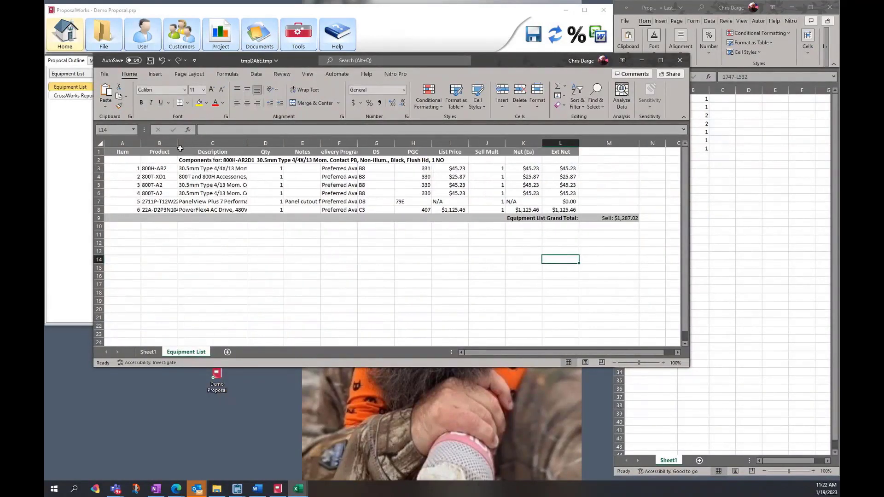
left_click_drag(179, 144, 186, 144)
left_click_drag(328, 144, 341, 144)
left_click_drag(415, 144, 426, 144)
Step: Go through the catalog numbers in the Product column of the exported Equipment List and minimize the workbook
left_click(188, 193)
left_click(180, 201)
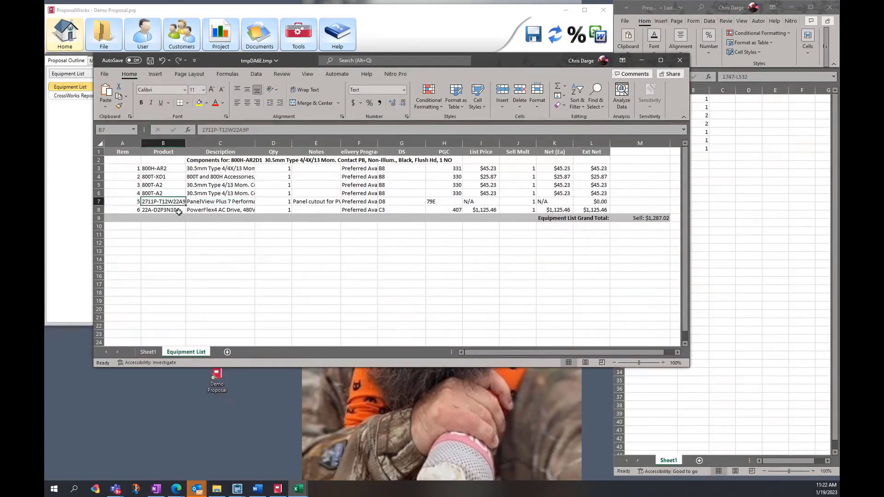
left_click(178, 210)
left_click(381, 283)
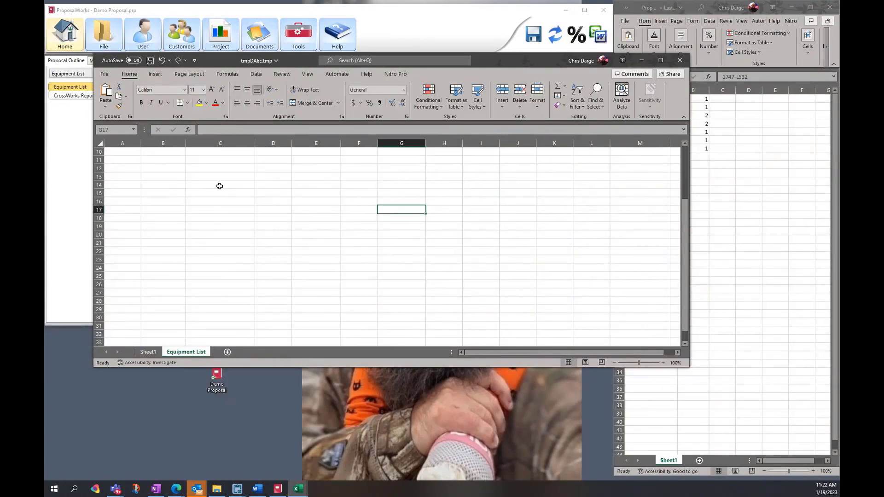
left_click(158, 160)
left_click(161, 169)
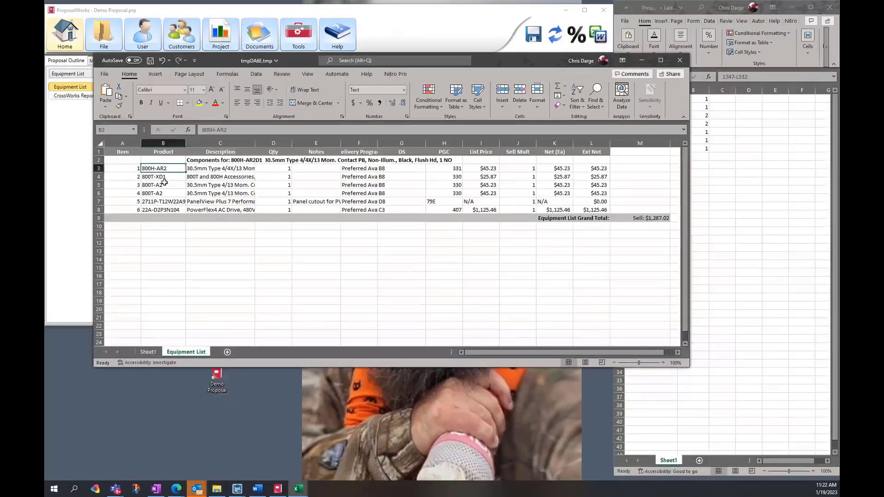
left_click(162, 193)
left_click(163, 208)
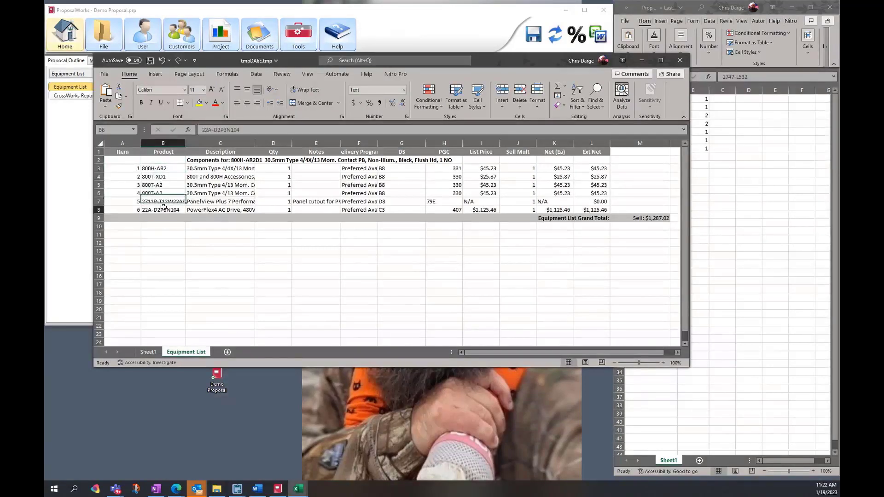
left_click(623, 60)
left_click(641, 61)
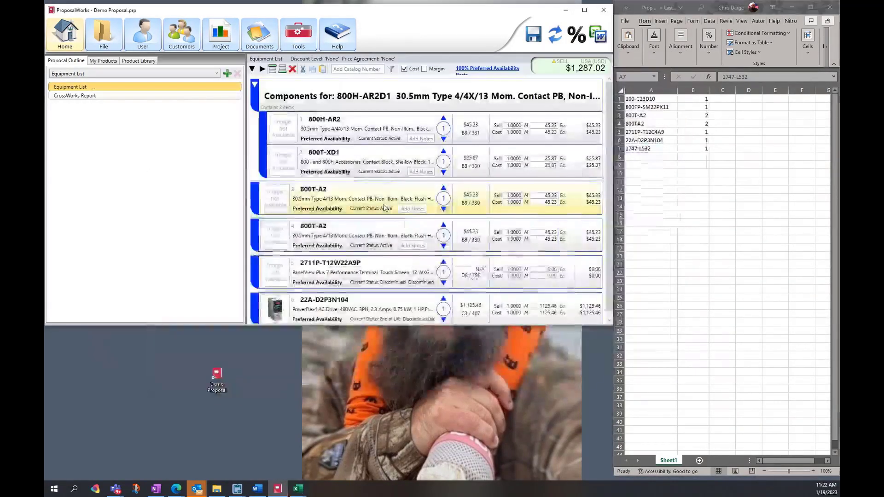
Step: Open the saved Demo Proposal from the desktop and delete the 800H-AR2D1 components group from the original window's equipment list
left_click(226, 374)
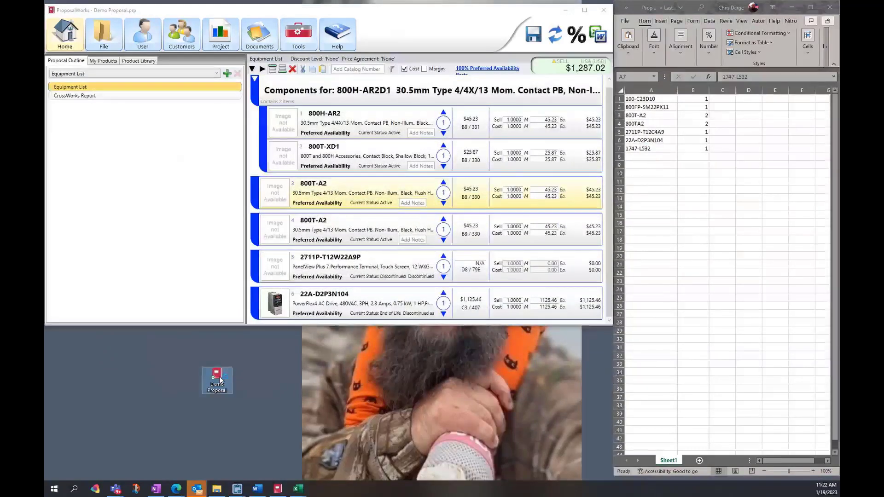
double_click(220, 380)
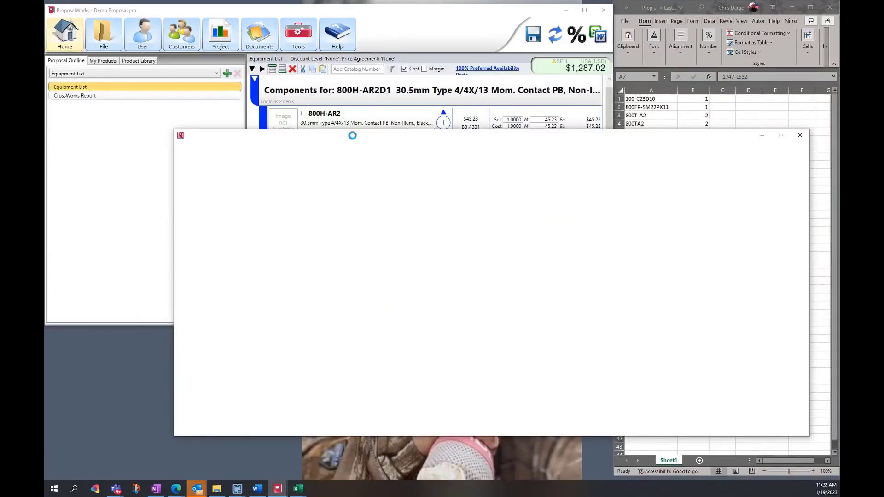
right_click(351, 97)
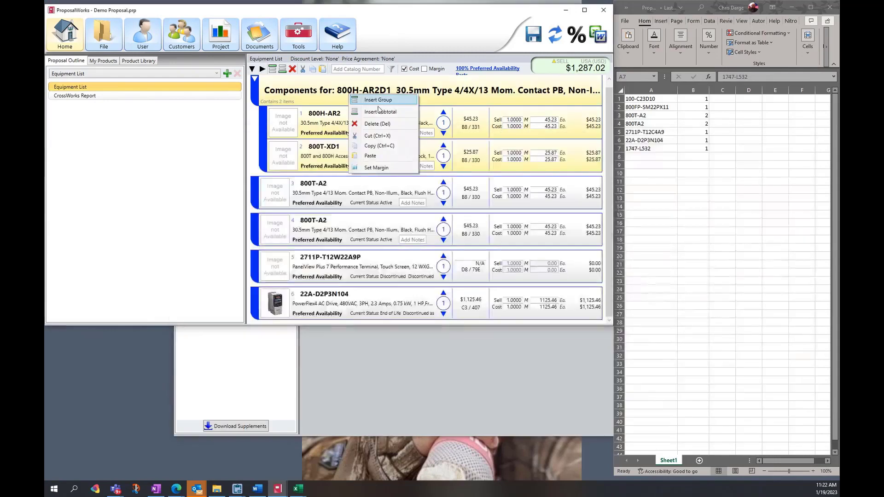
left_click(378, 124)
left_click(421, 341)
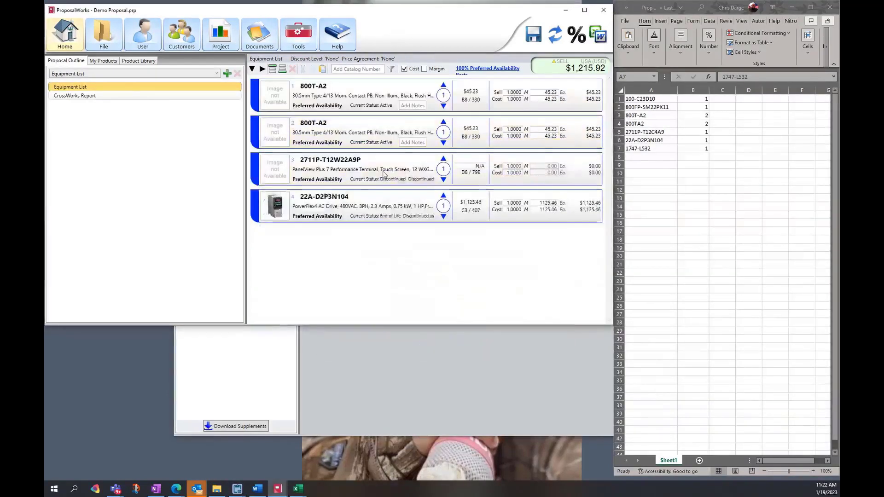
left_click(356, 163)
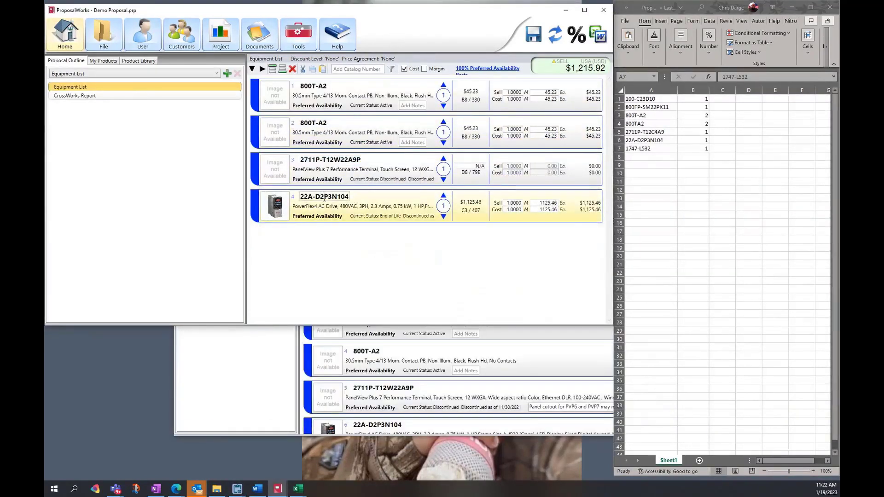
Step: Compare the reopened Demo Proposal with the edited list, close the reopened copy, and move the file's icon to the desktop's edge
left_click(284, 378)
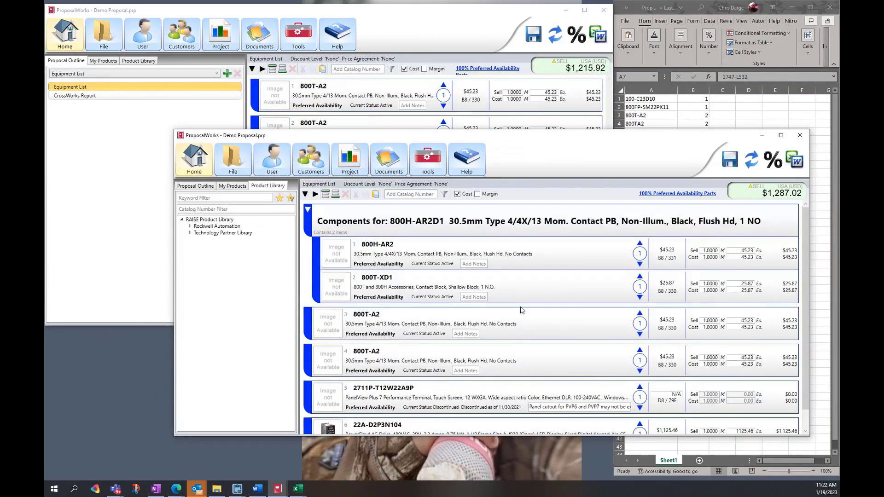
left_click_drag(486, 129, 405, 93)
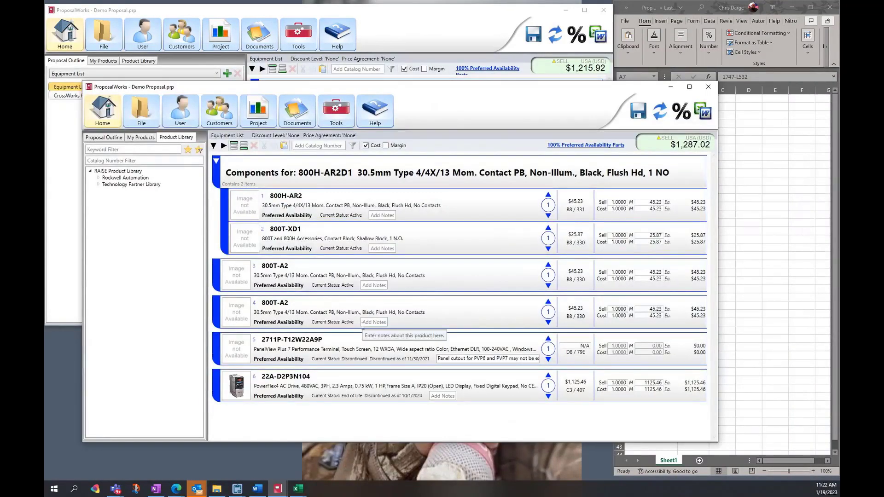
left_click(419, 41)
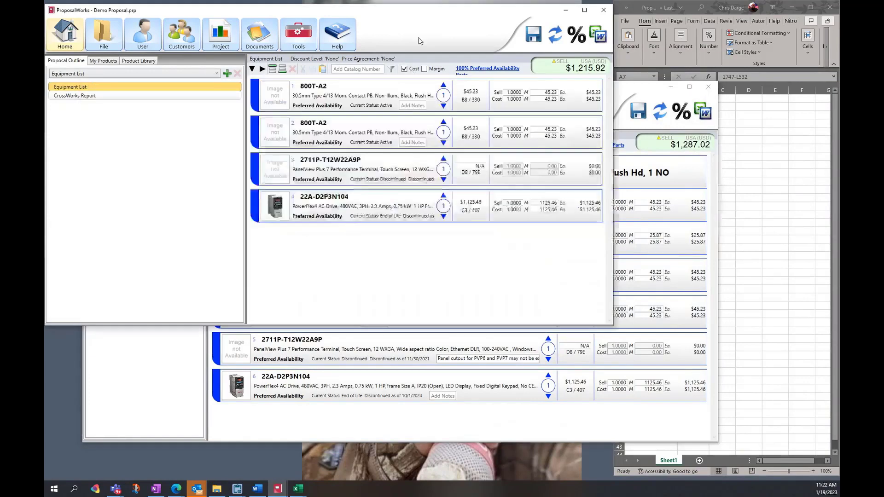
left_click(709, 88)
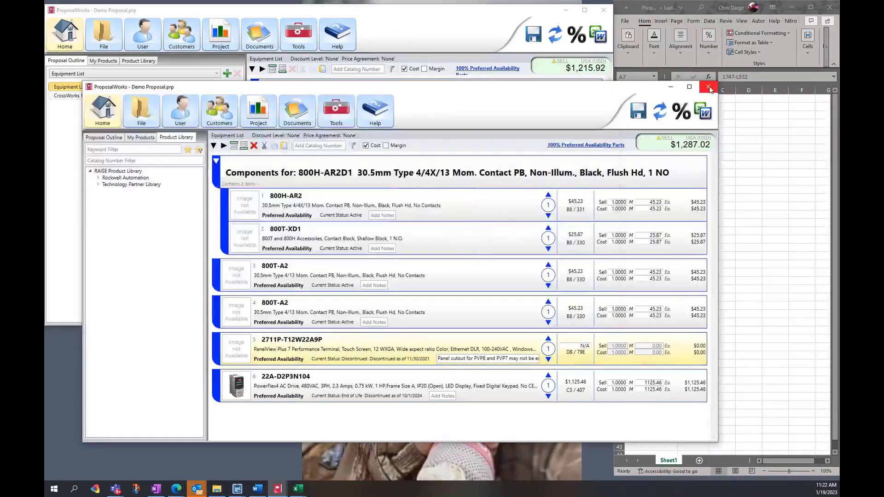
left_click(709, 88)
left_click_drag(215, 374, 65, 343)
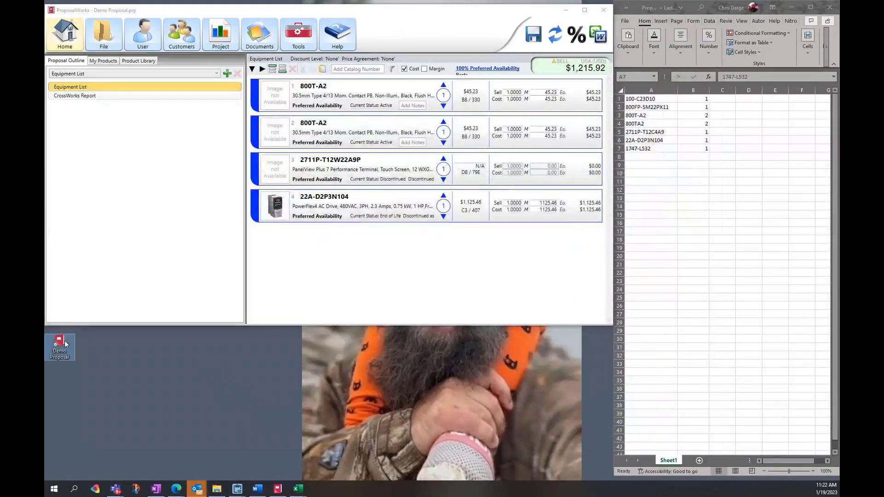
Step: Open the CrossWorks tool without entering contact information and activate the part number cell in the first workspace row
left_click(297, 46)
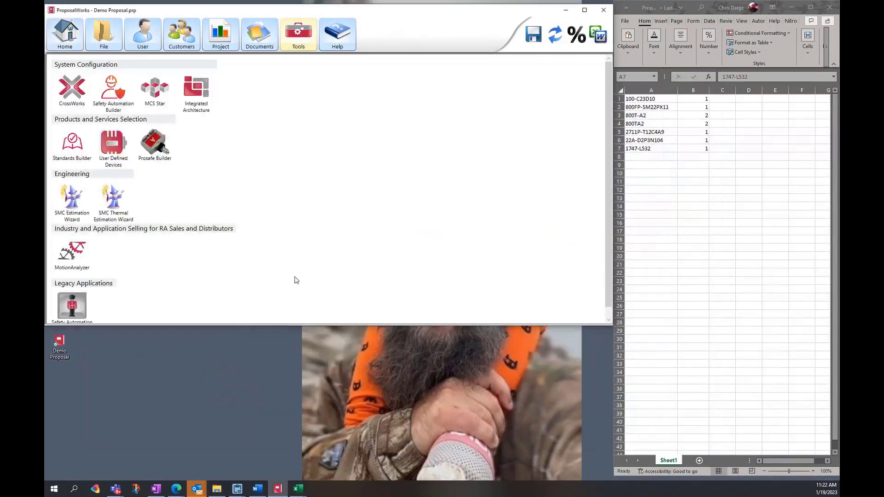
left_click(74, 81)
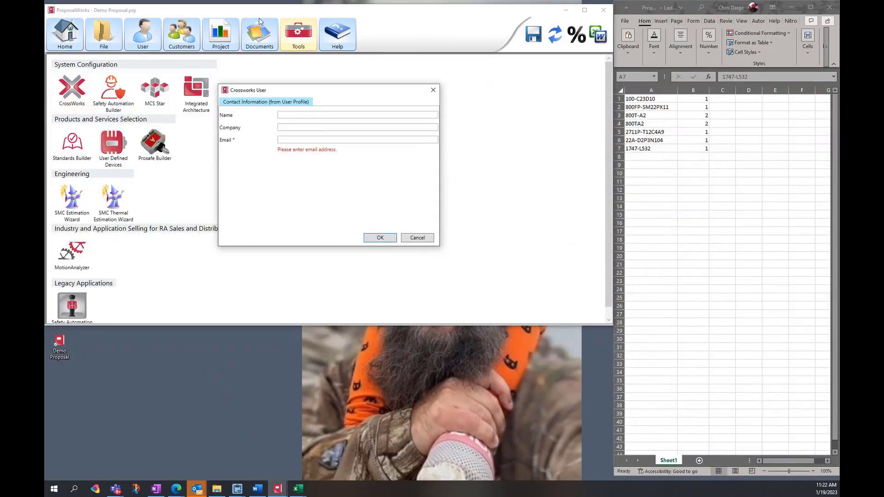
left_click(406, 236)
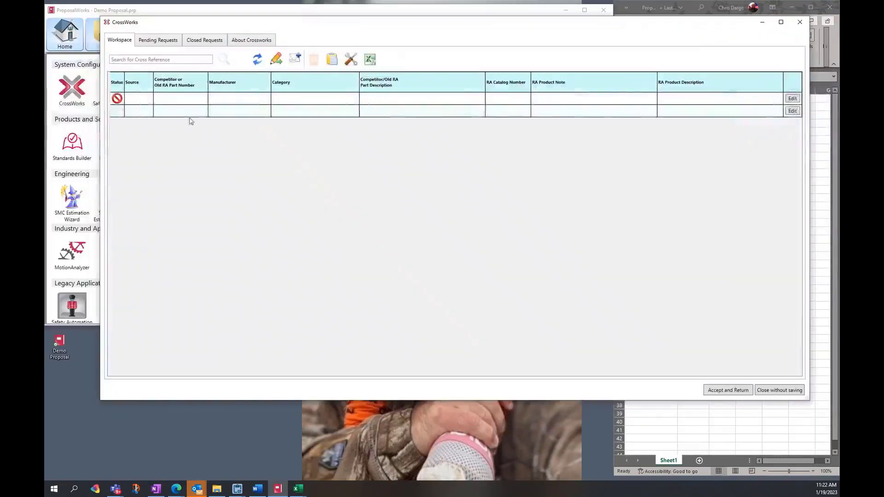
left_click(197, 100)
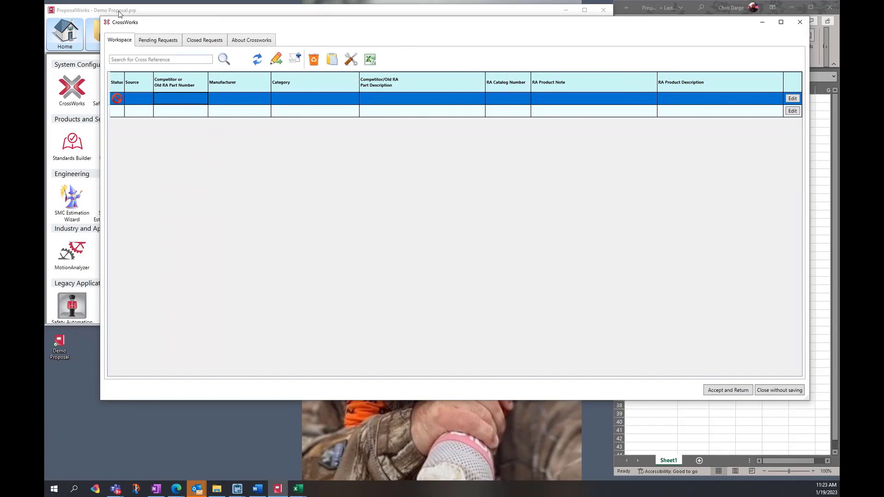
left_click(205, 102)
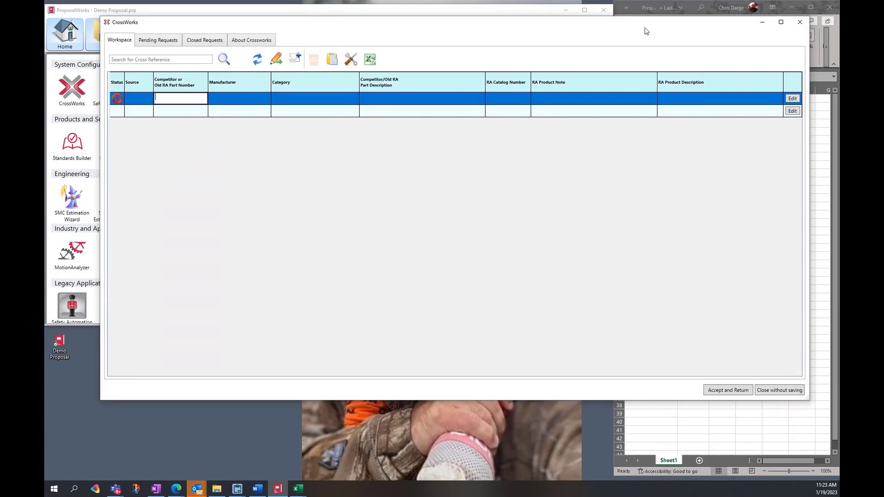
Step: Copy 22A-D2P3N104 from cell A6 of the Excel sheet into the first CrossWorks row as the competitor or old part number
left_click(819, 114)
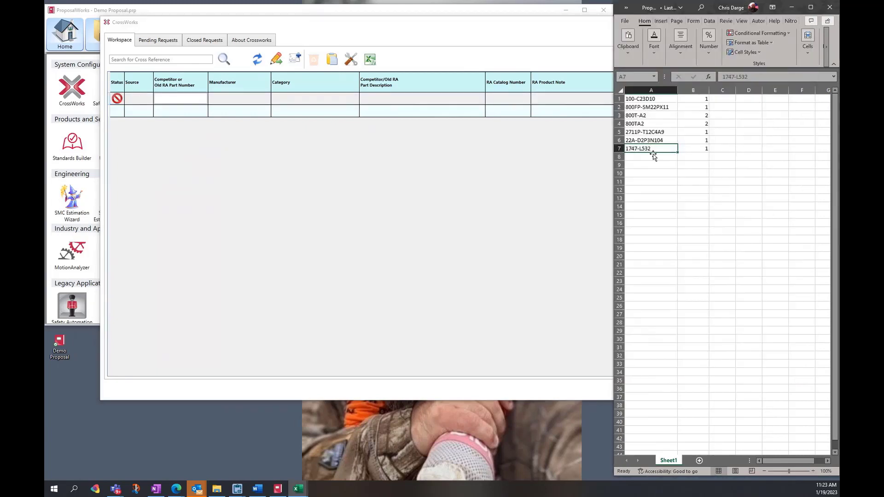
left_click(663, 140)
left_click_drag(762, 77, 720, 77)
key("ctrl+c")
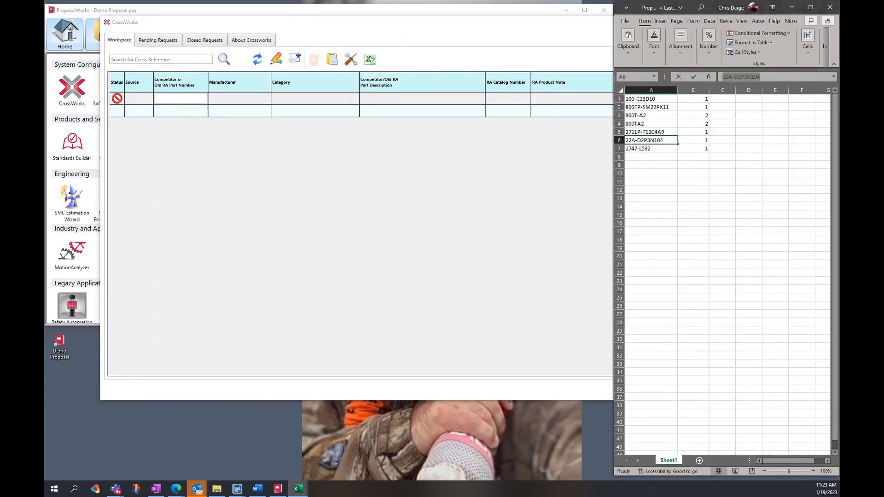
left_click(117, 98)
left_click(186, 101)
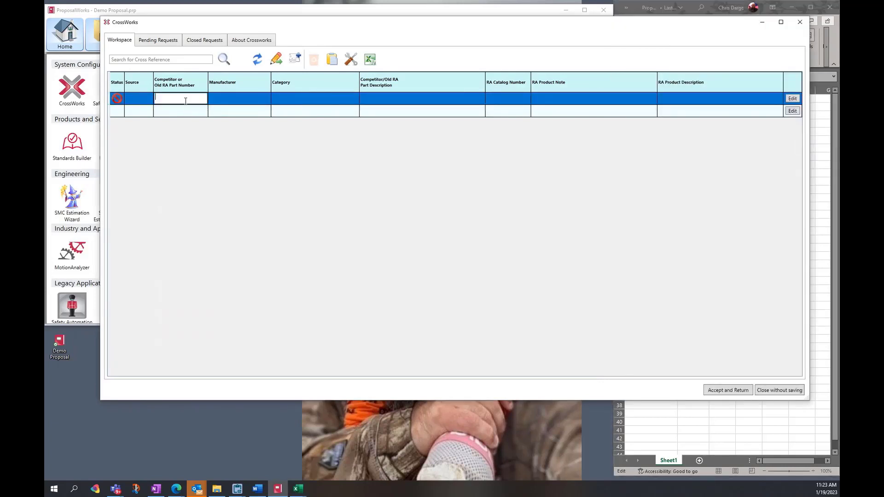
key("ctrl+v")
key("Tab")
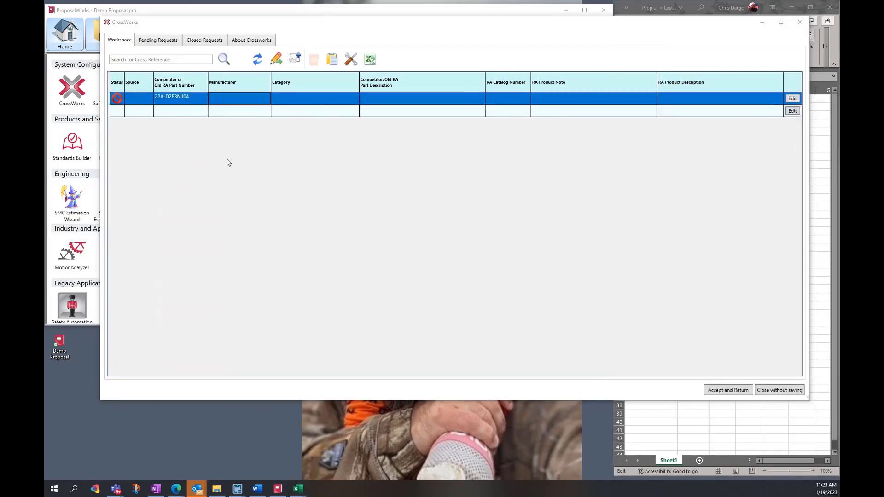
left_click(226, 163)
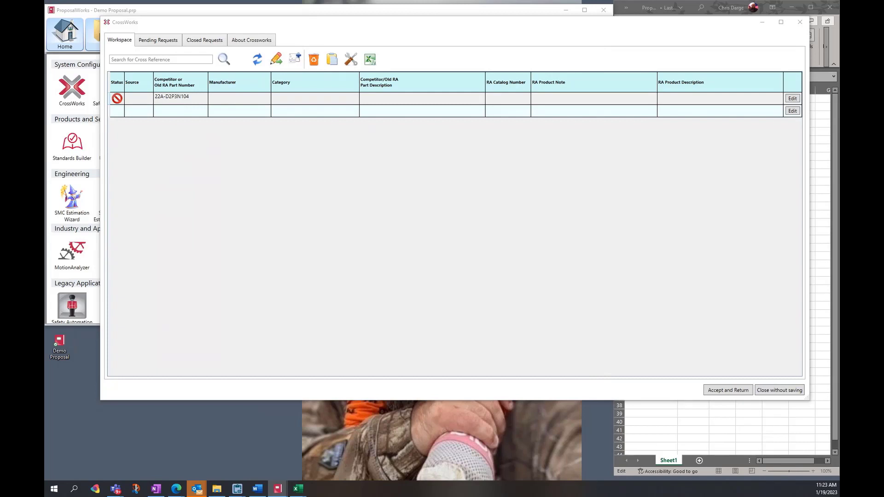
Step: Try a cross-reference request for 22A-D2P3N104, replace the part number with 140m-c2e-b40 and try again, cancelling both requests
left_click(277, 59)
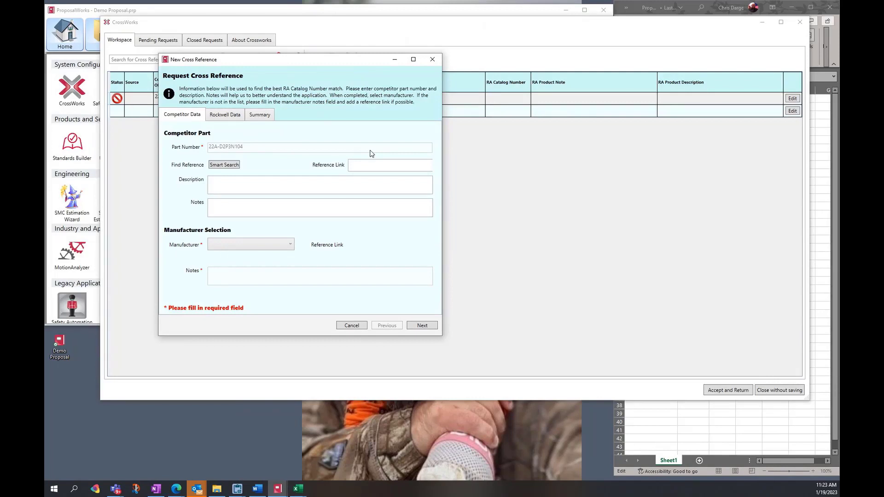
left_click(351, 325)
double_click(196, 99)
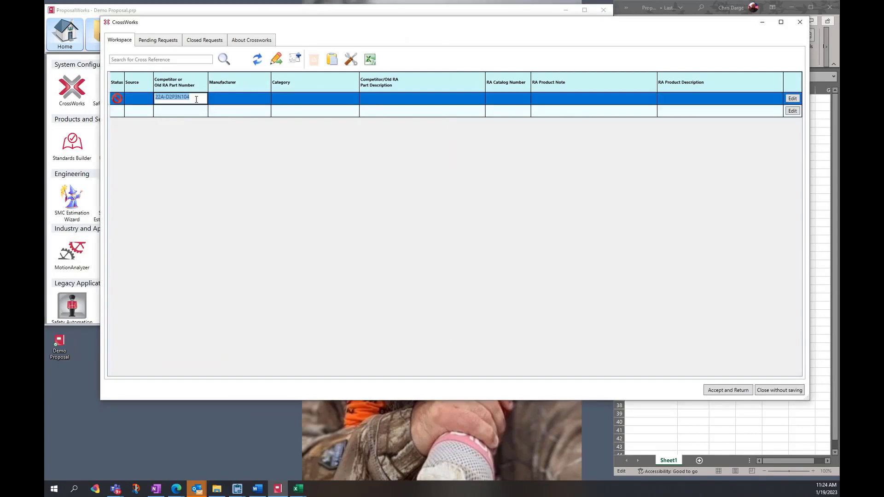
key("BackSpace")
type("140m-c2e-b40")
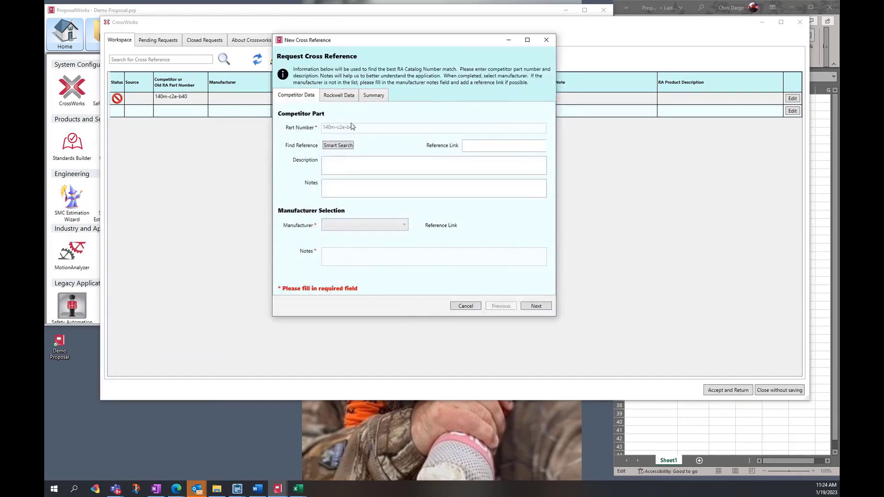
left_click(474, 307)
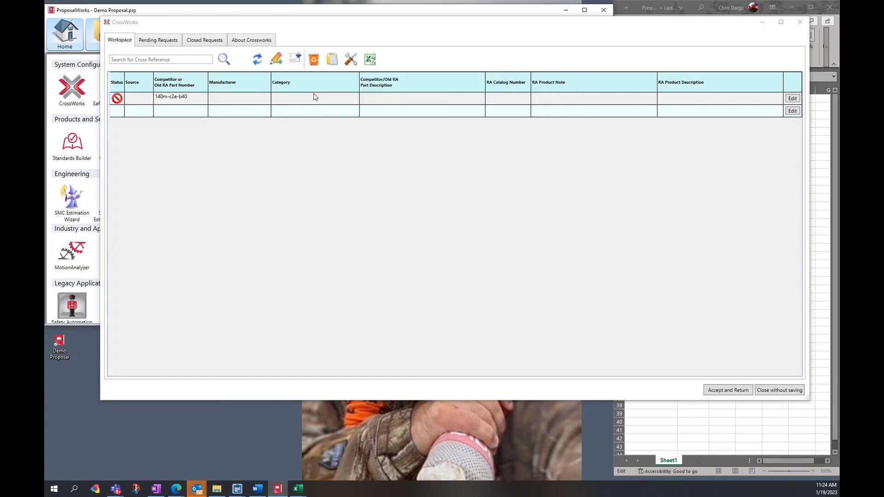
Step: Clear the part number from the first workspace row and close the CrossWorks tool
left_click(234, 104)
left_click(188, 96)
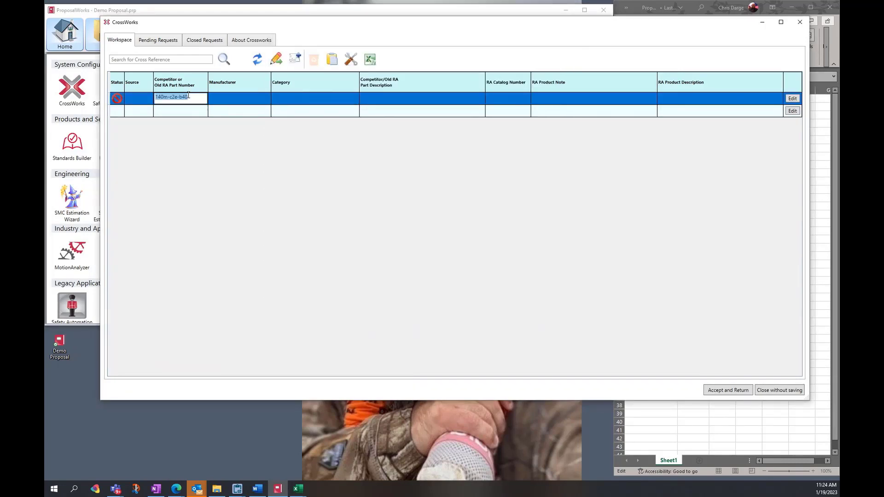
key("BackSpace")
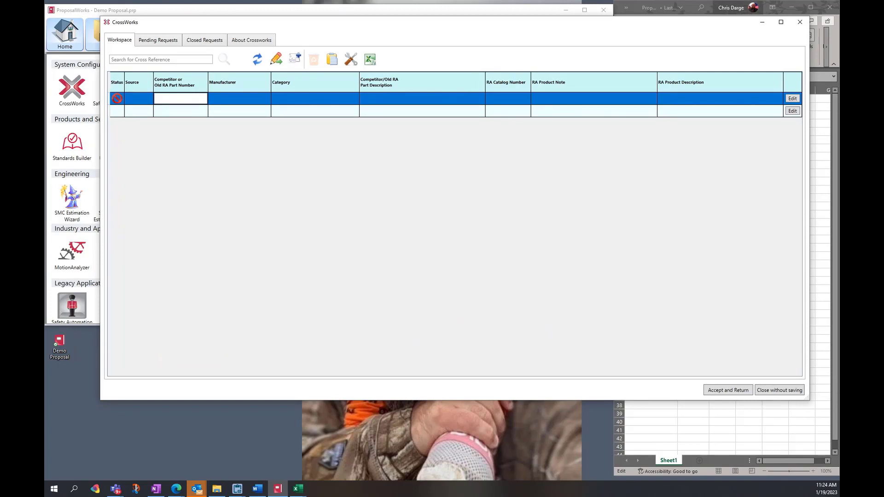
left_click(242, 98)
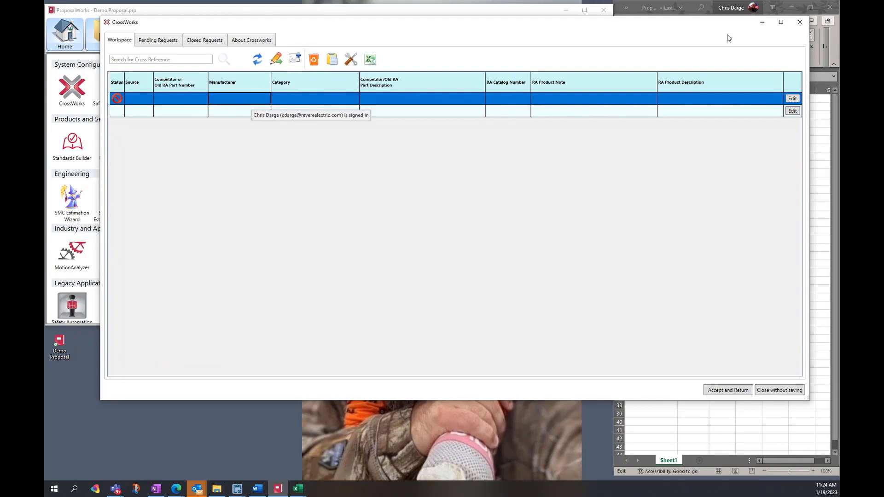
left_click(800, 22)
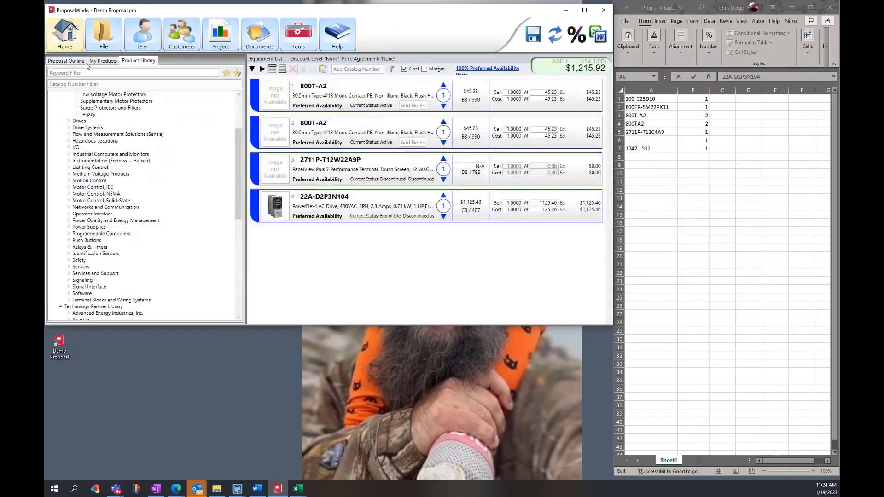
Step: Open the CONCEPT Wall Mount Enclosures configurator from nVent Hoffman's Enclosures & Accessories, Wall Mount category in the Technology Partner Library
scroll(140, 120, "up", 4)
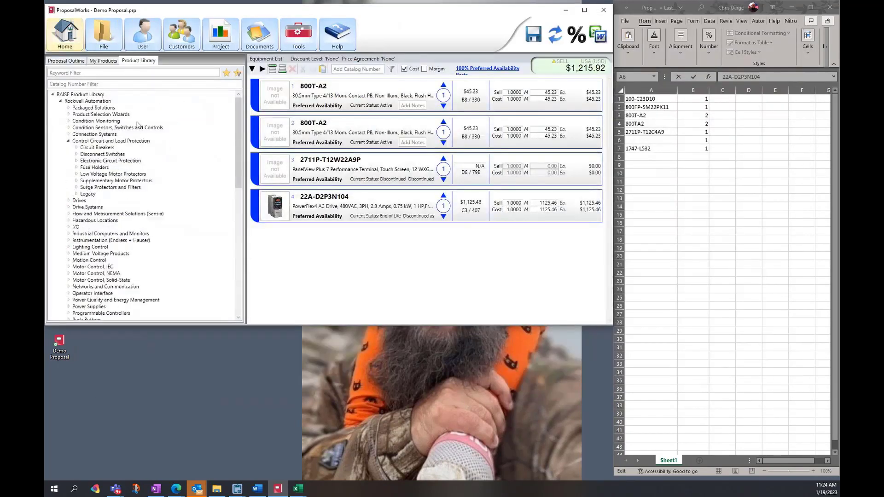
left_click(54, 95)
left_click(55, 95)
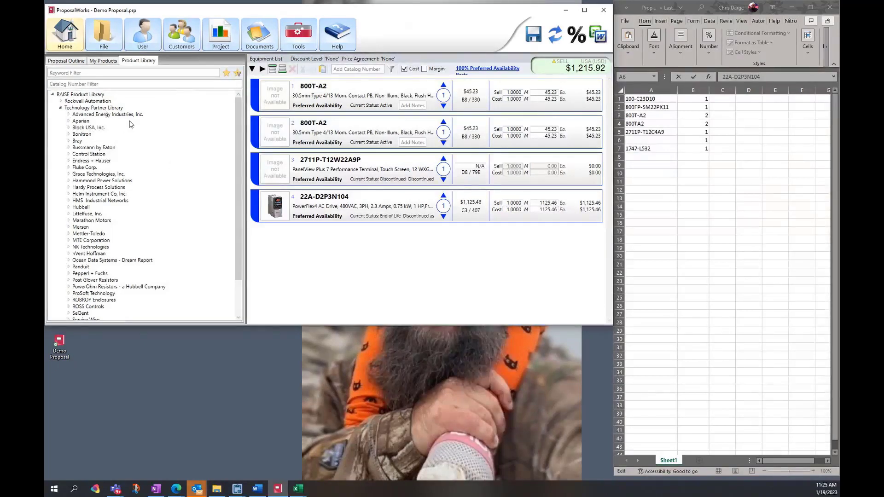
scroll(138, 133, "down", 1)
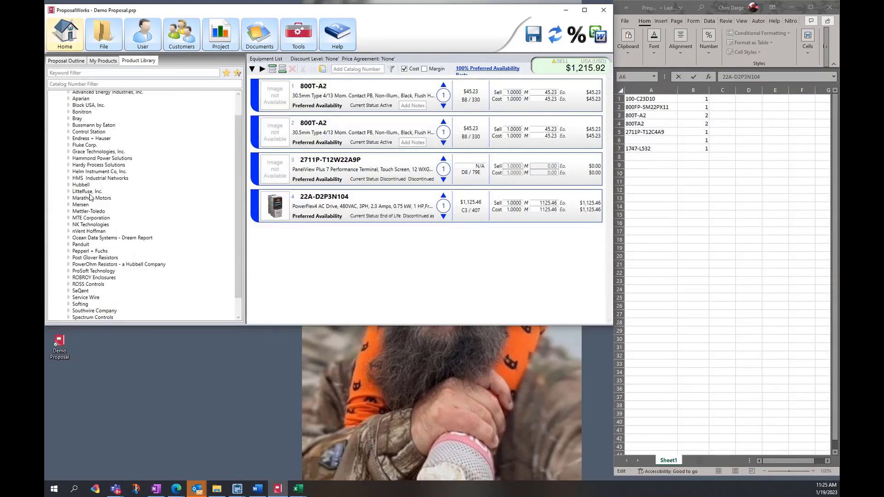
double_click(98, 232)
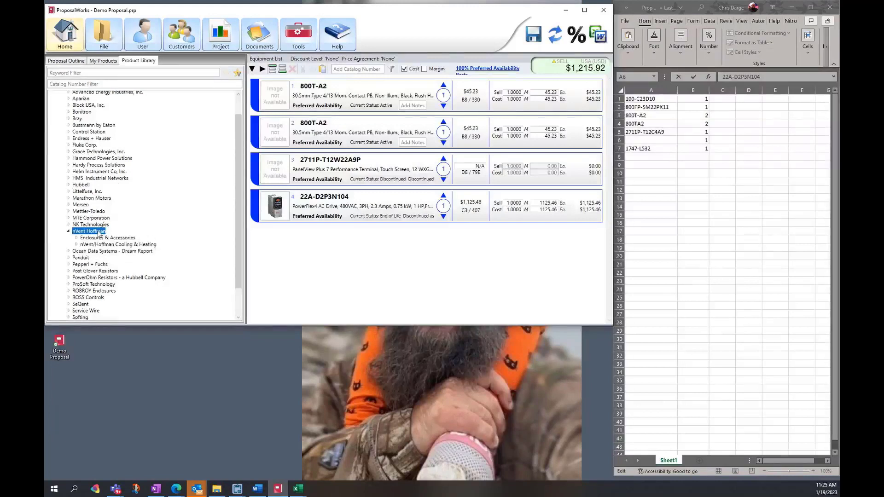
double_click(131, 238)
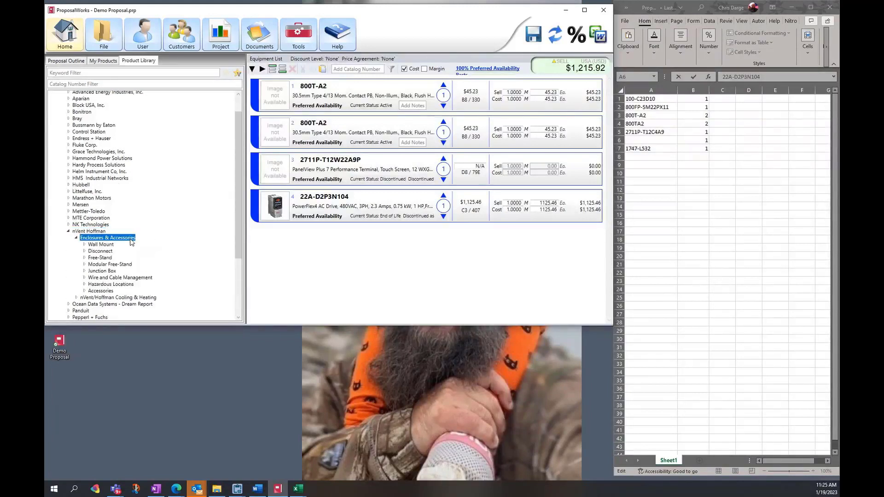
double_click(102, 246)
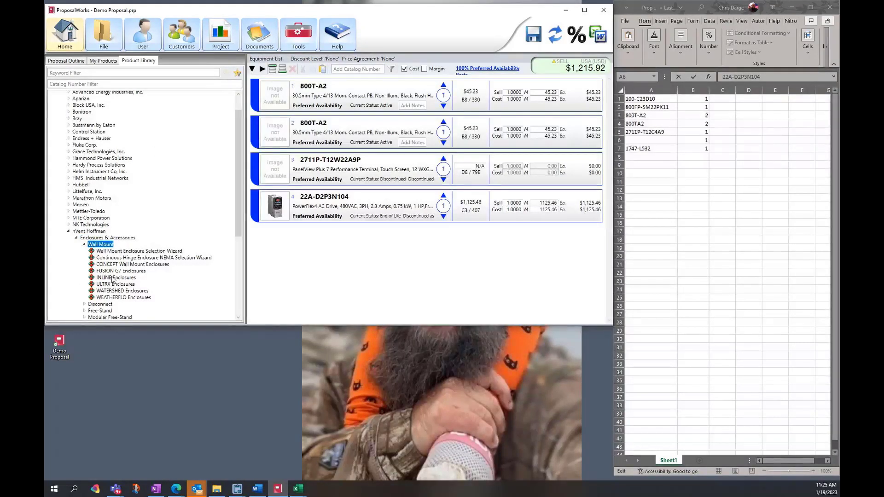
double_click(127, 265)
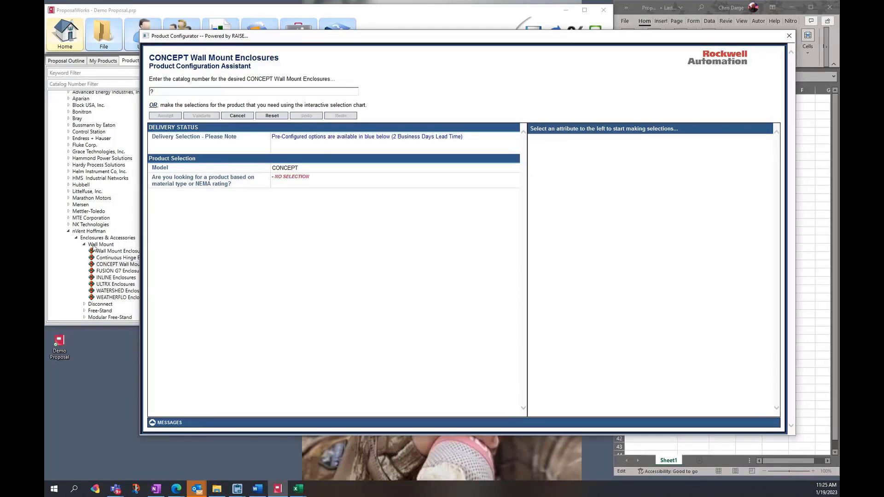
Step: Configure the enclosure by material type, choosing Mild Carbon Steel as the material and Standard as the primary feature
left_click(292, 182)
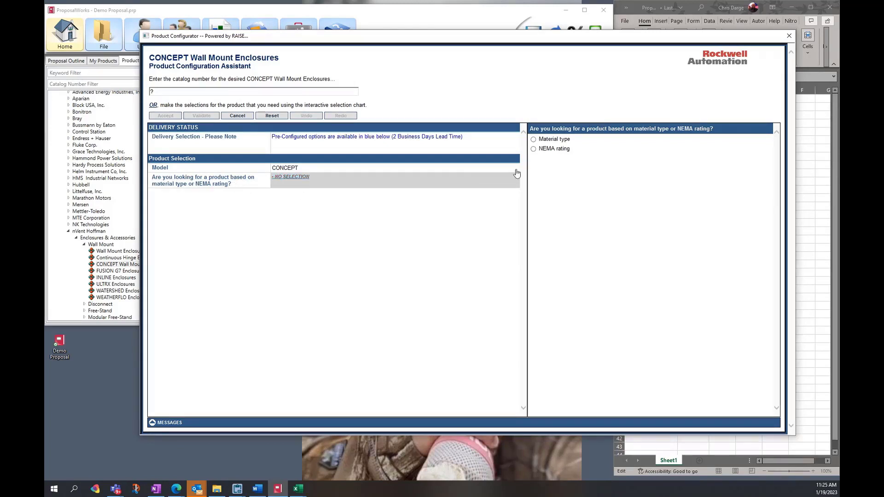
left_click(534, 140)
left_click(303, 192)
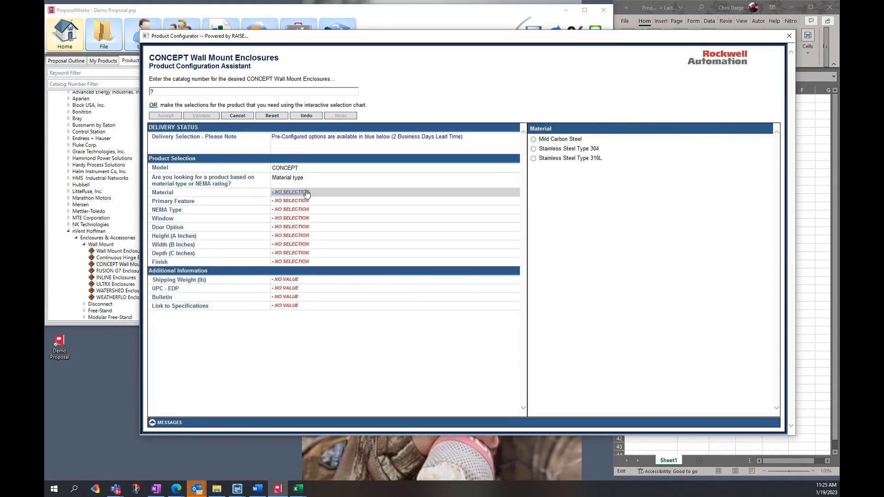
left_click(543, 139)
left_click(297, 203)
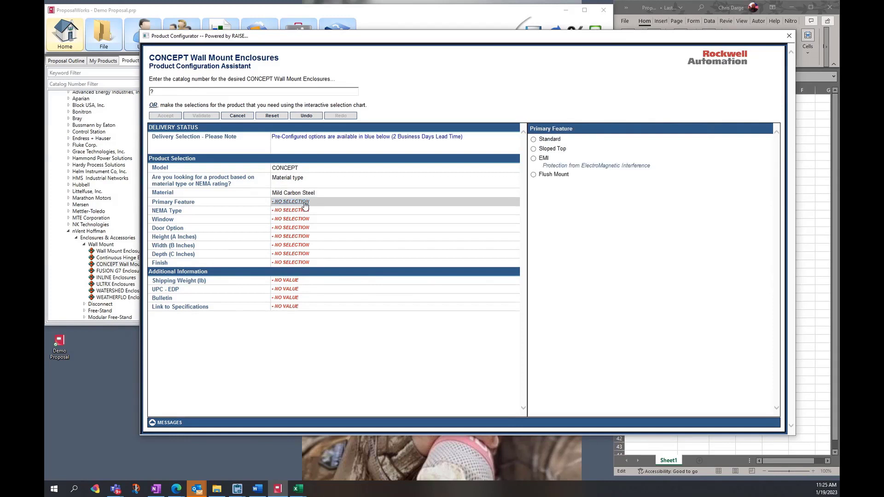
left_click(533, 140)
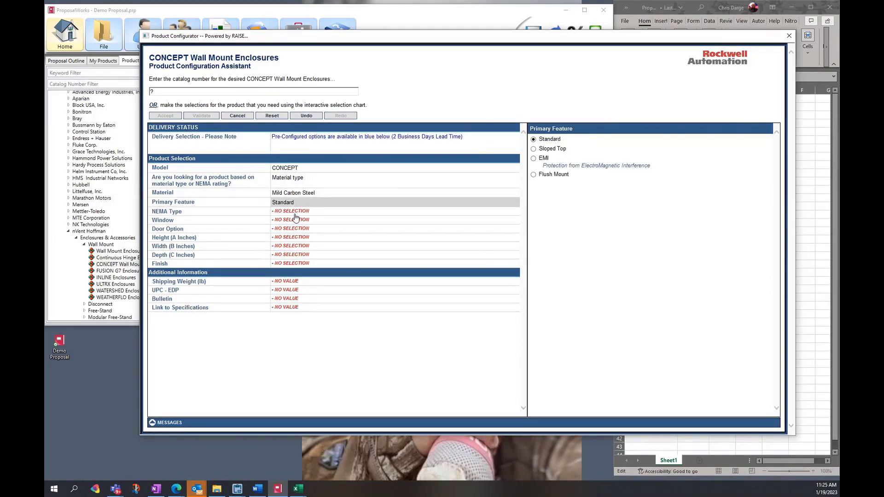
Step: Choose NEMA 12, no window and the Single Door Wall Mount option for the enclosure
left_click(533, 148)
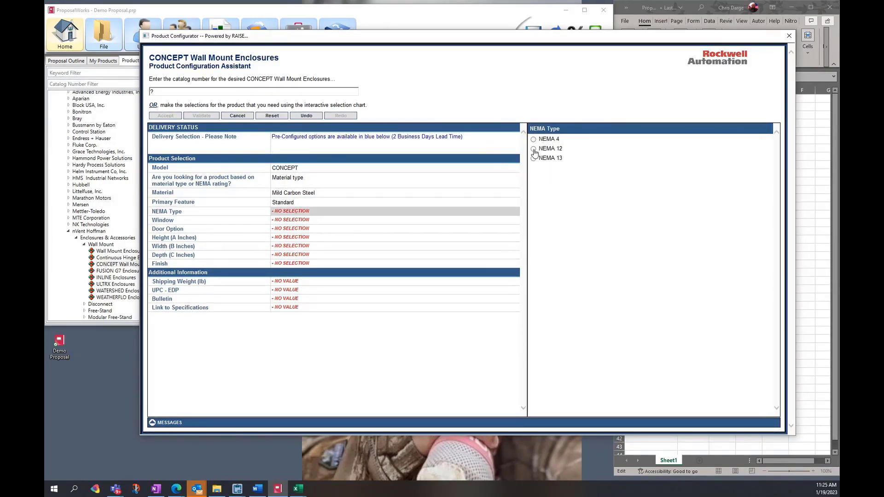
left_click(297, 223)
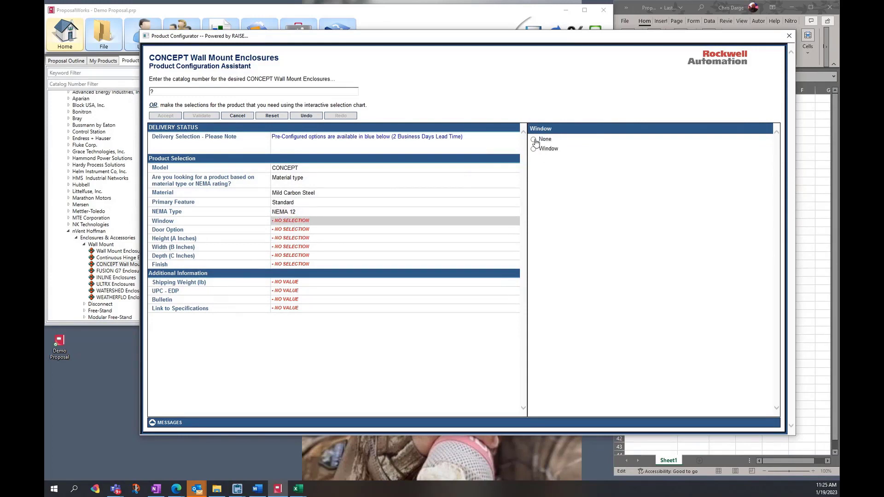
left_click(282, 232)
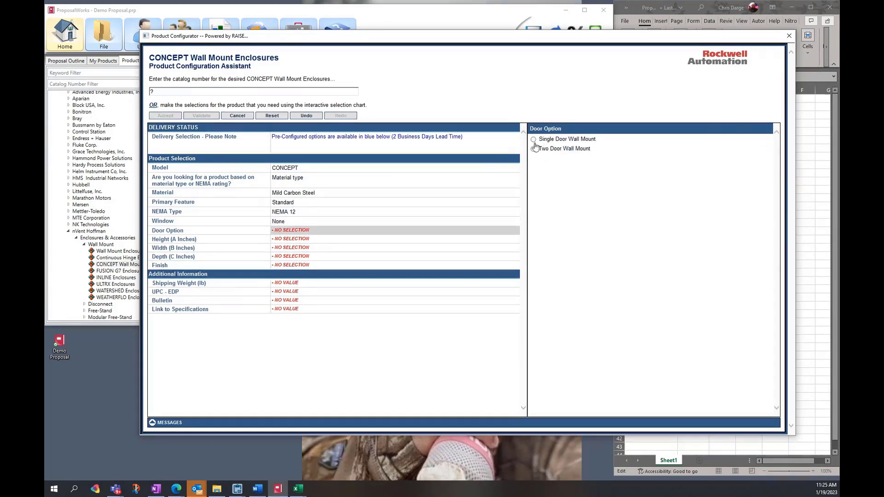
left_click(533, 139)
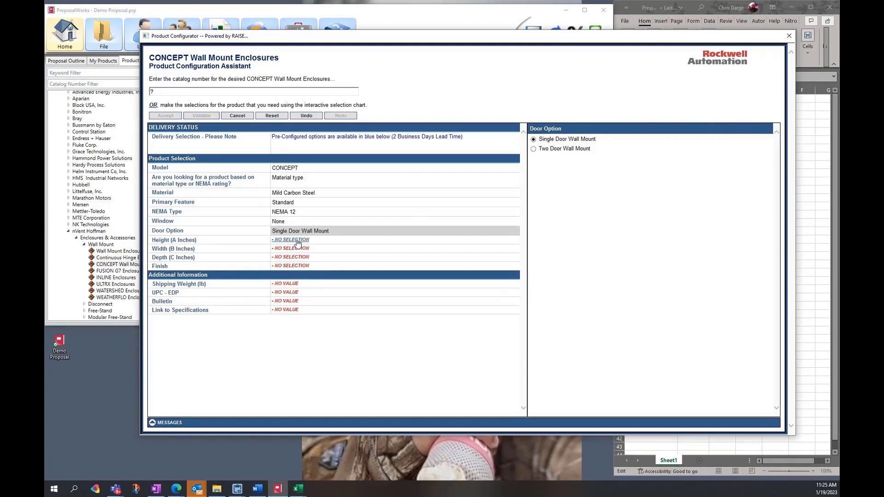
Step: Set the enclosure's height to 20, width to 20 and depth to 8 inches, with the ANSI 61 Gray finish
left_click(298, 241)
left_click(534, 172)
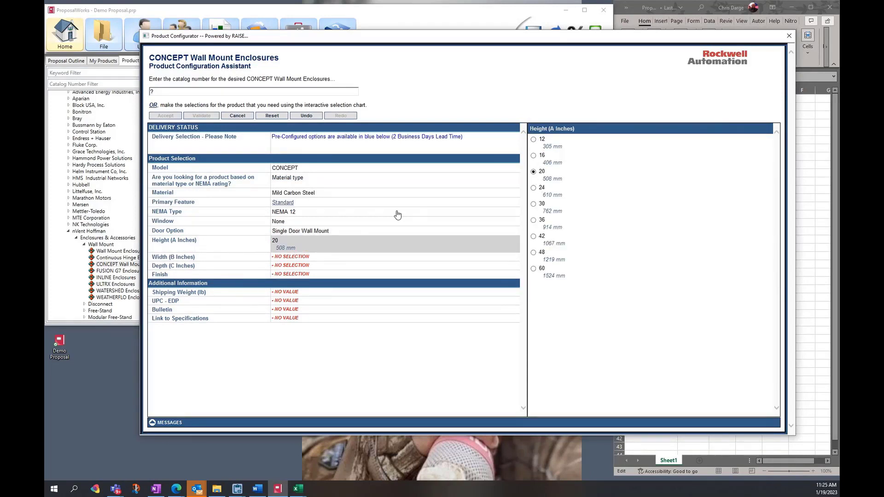
left_click(288, 257)
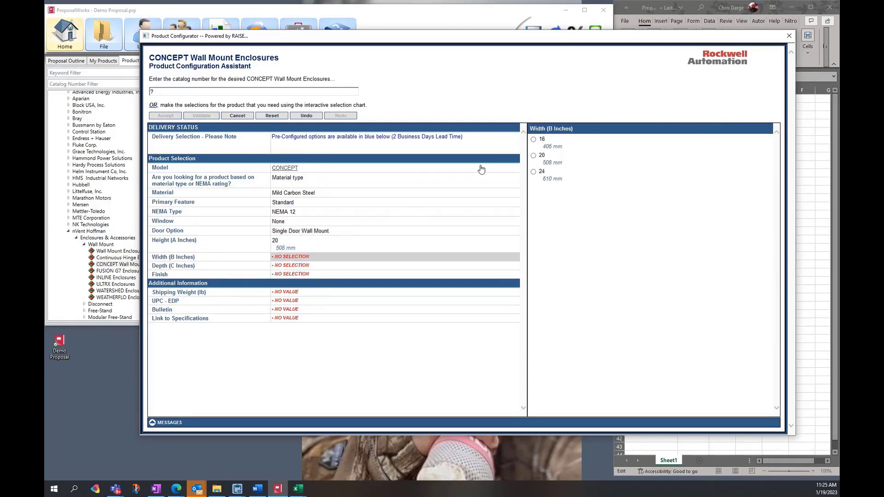
left_click(533, 157)
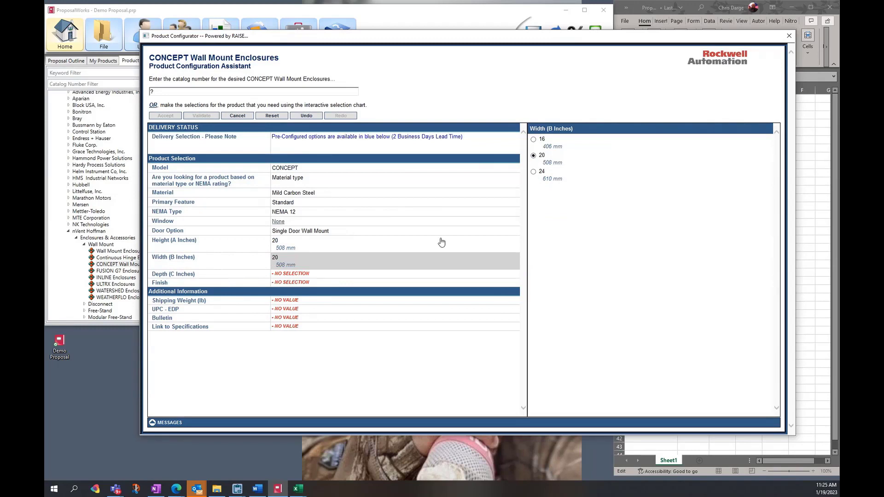
left_click(284, 275)
left_click(534, 156)
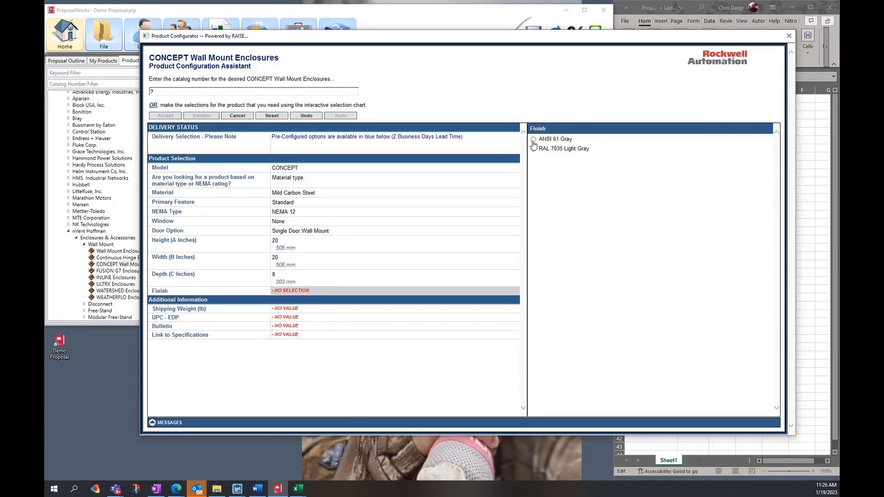
left_click(533, 141)
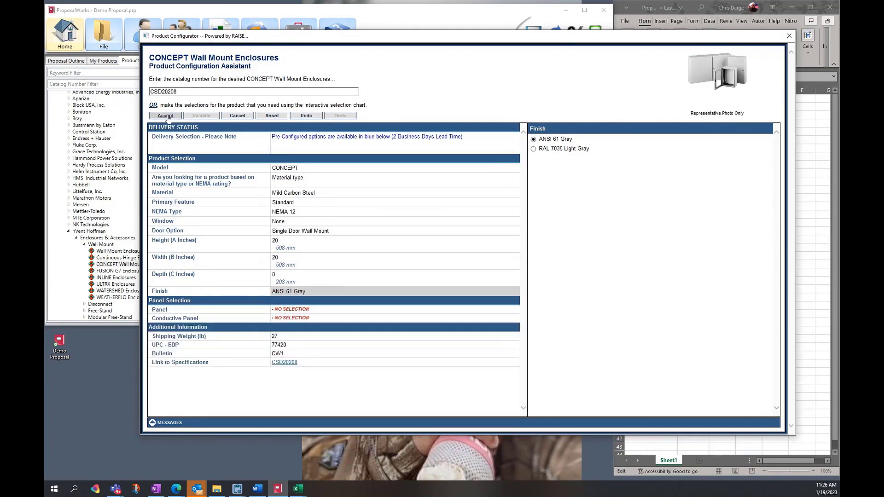
Step: Include the 18.2 x 18.2 enclosure panel CP2020, check the conductive panel option, and accept the CSD20208 configuration into the equipment list
left_click(296, 310)
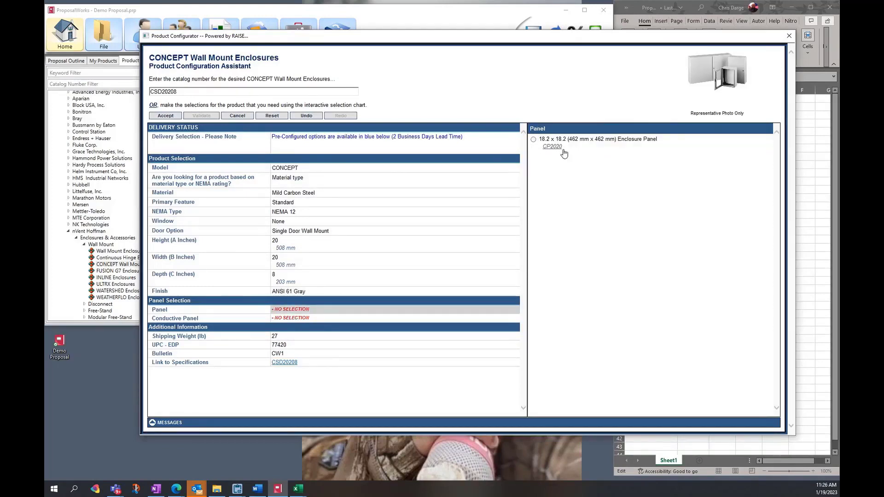
left_click(534, 140)
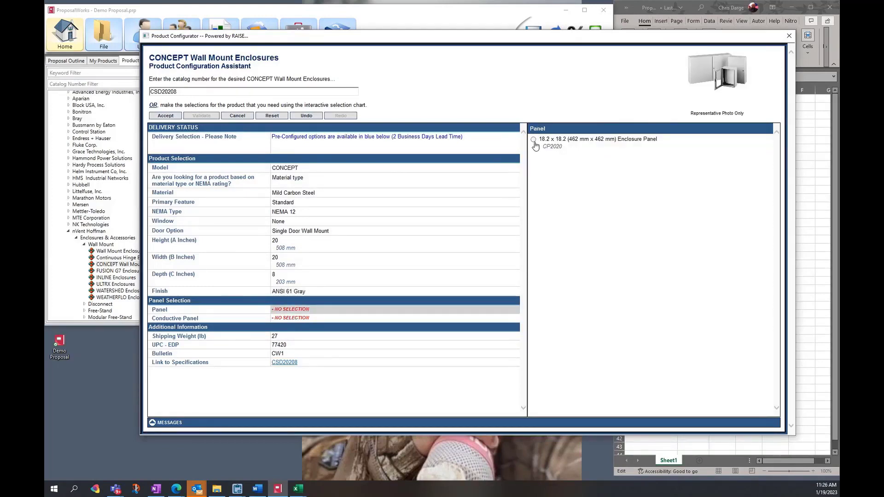
left_click(304, 327)
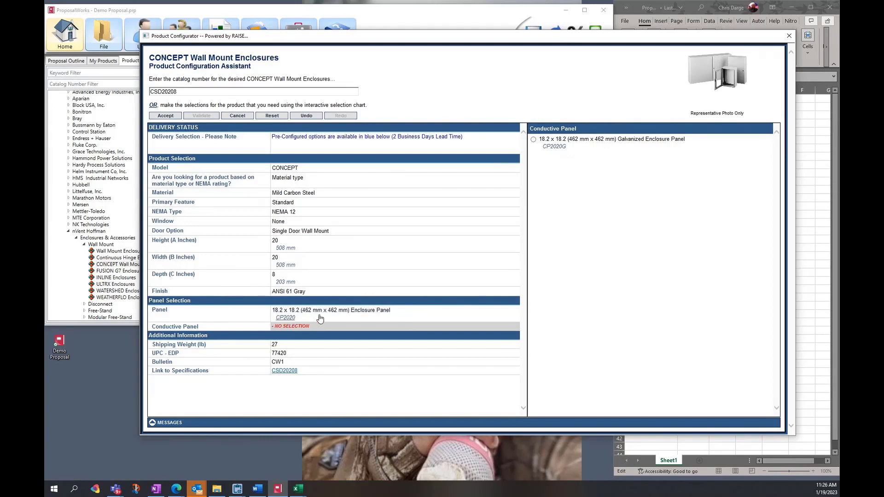
left_click(166, 115)
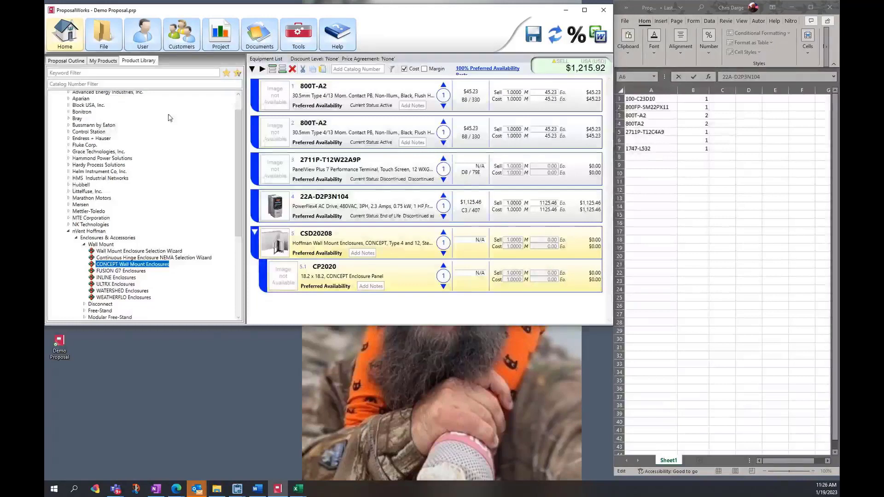
Step: Collapse the nVent Hoffman and Technology Partner Library branches so the product library tree is reduced to its top-level libraries
left_click(77, 238)
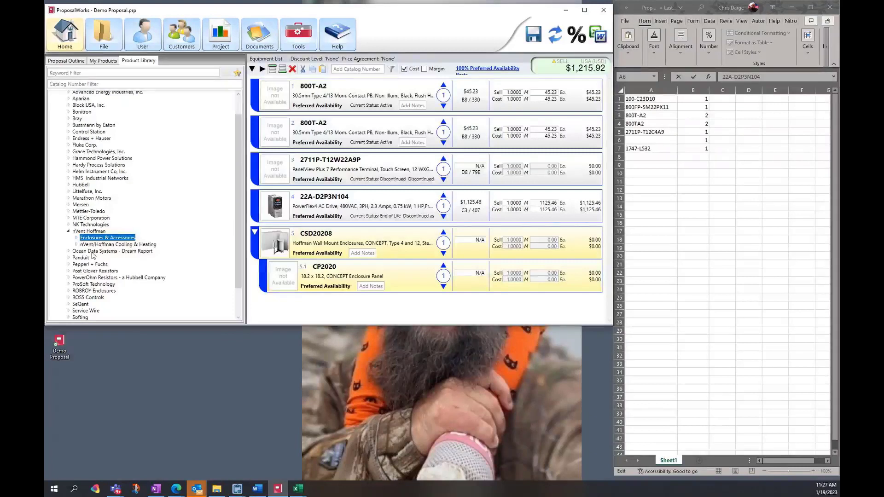
left_click(68, 232)
scroll(87, 246, "up", 1)
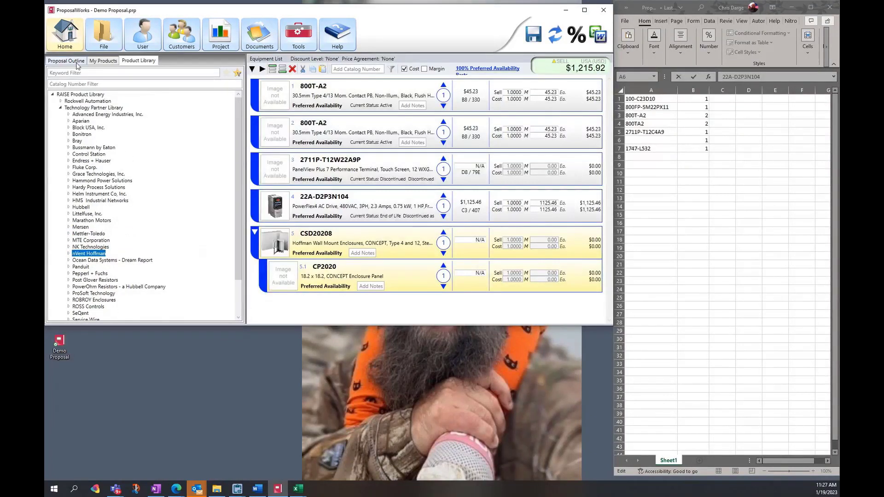
left_click(53, 95)
left_click(53, 94)
left_click(61, 101)
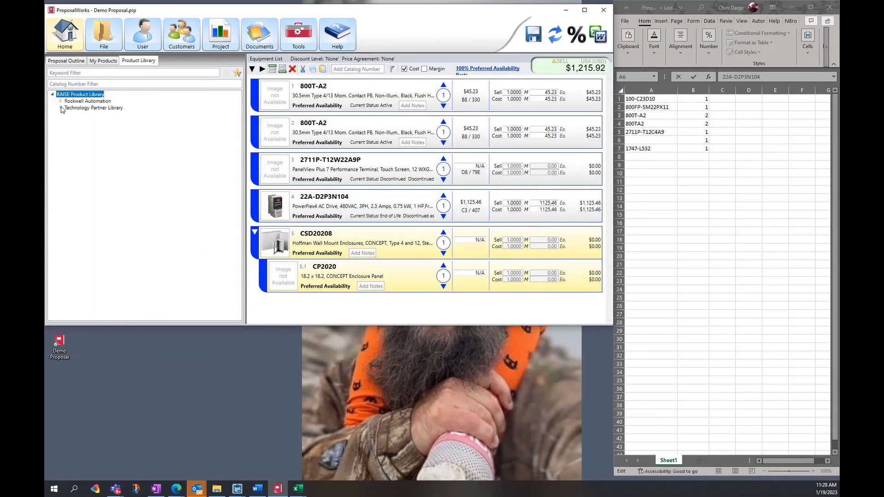
Step: Filter the product library by the keyword "wiz" to list the available wizards
left_click(61, 108)
left_click(72, 85)
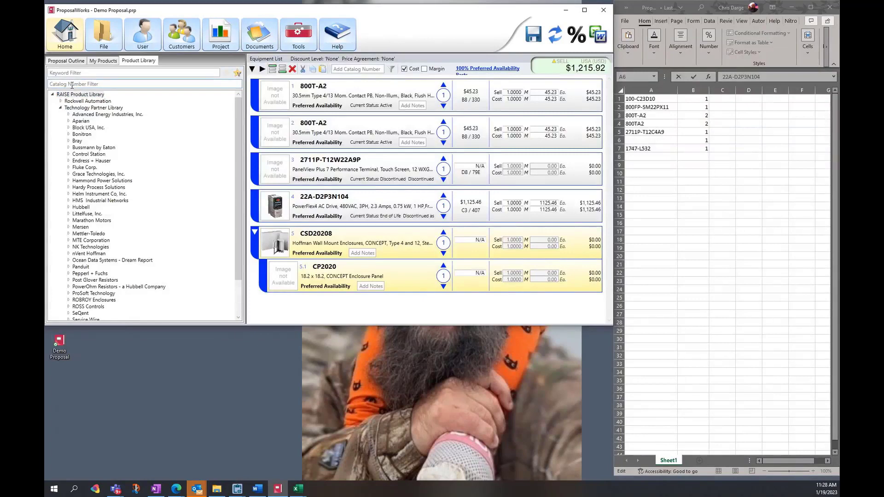
key("shift+Tab")
type("ecn")
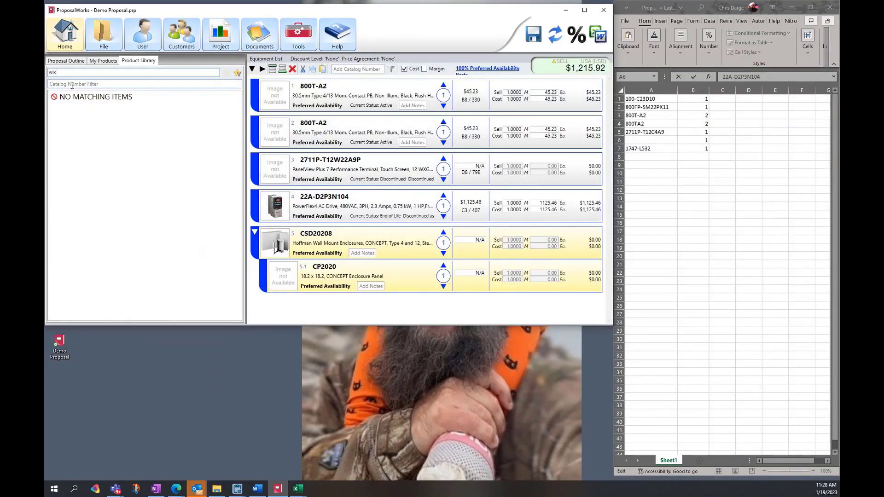
key("BackSpace")
key("BackSpace")
key("BackSpace")
type("wc")
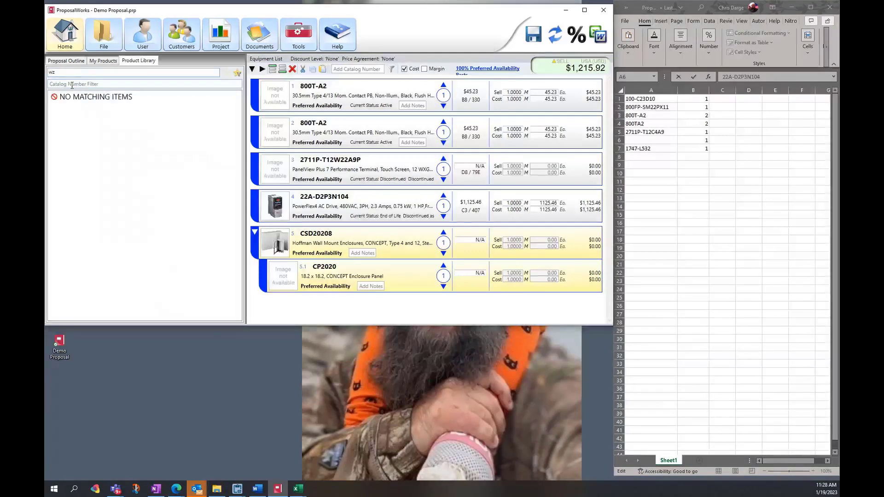
key("BackSpace")
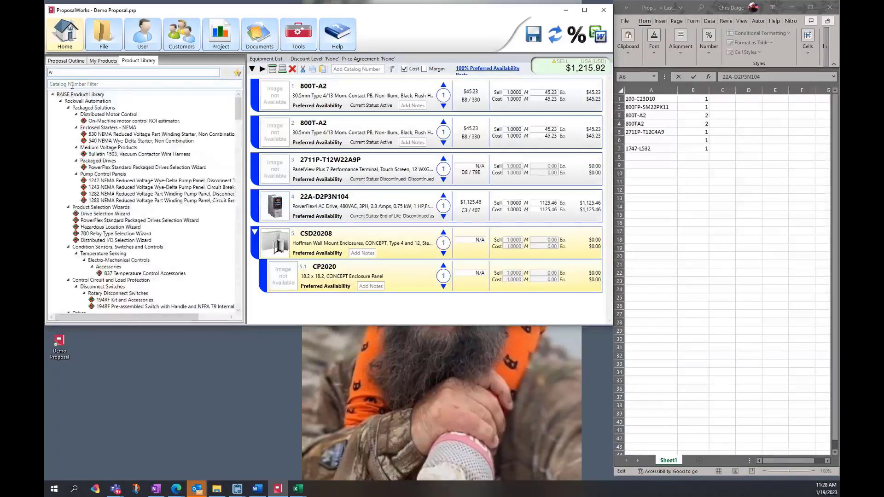
type("iz")
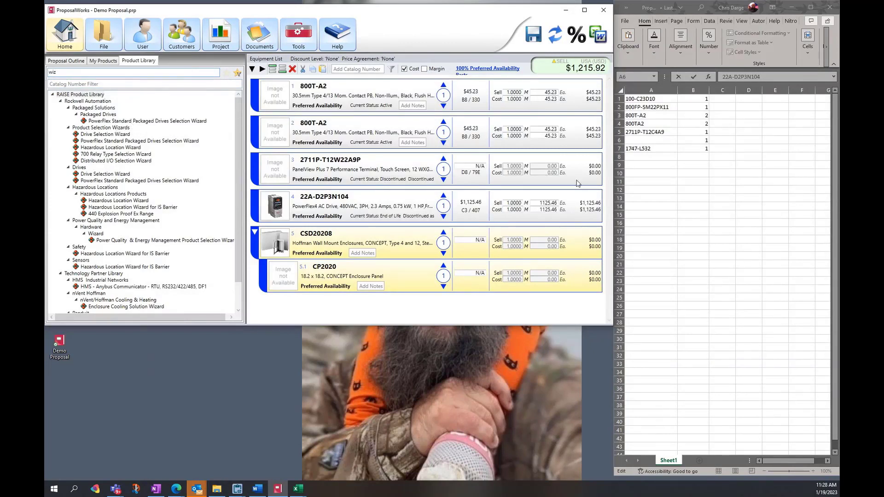
double_click(118, 134)
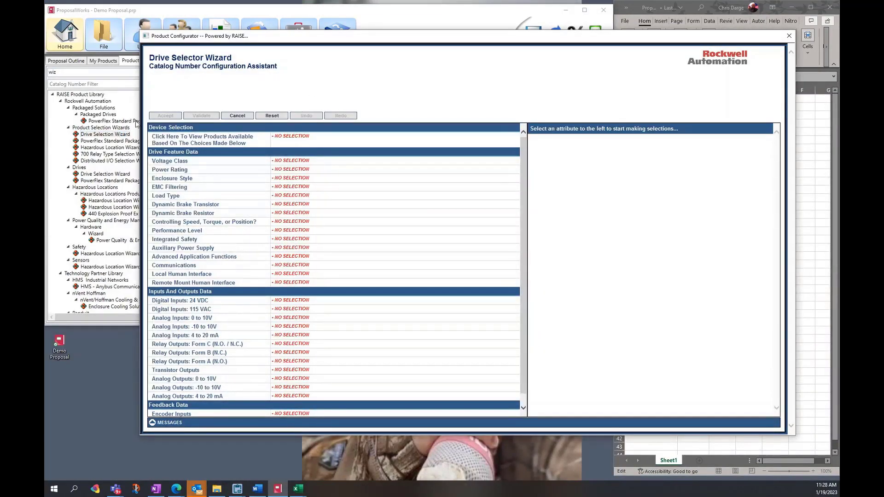
left_click(113, 126)
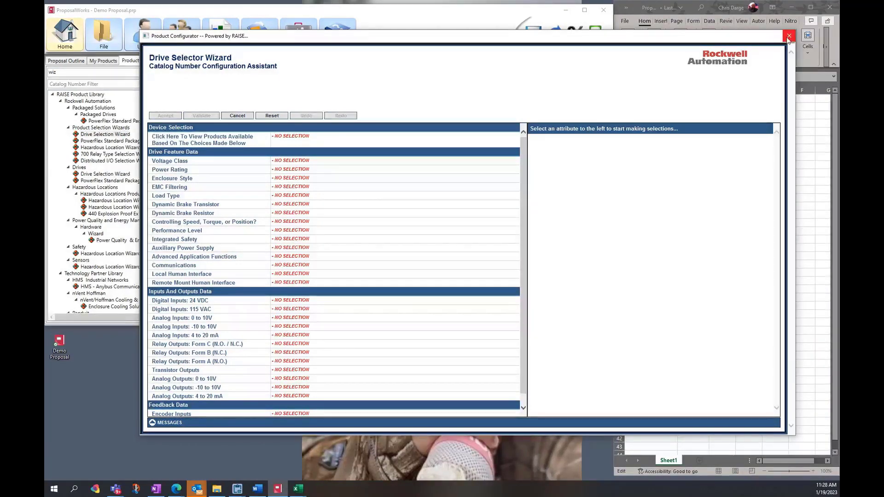
left_click(790, 36)
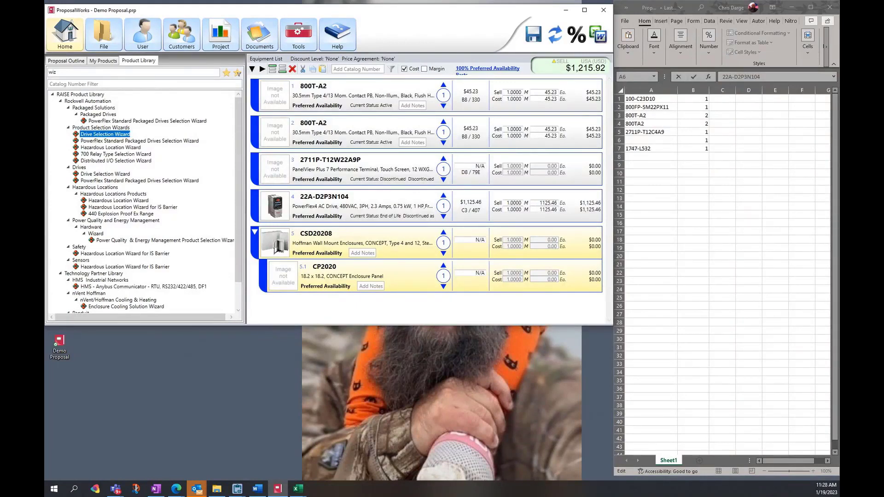
left_click(252, 286)
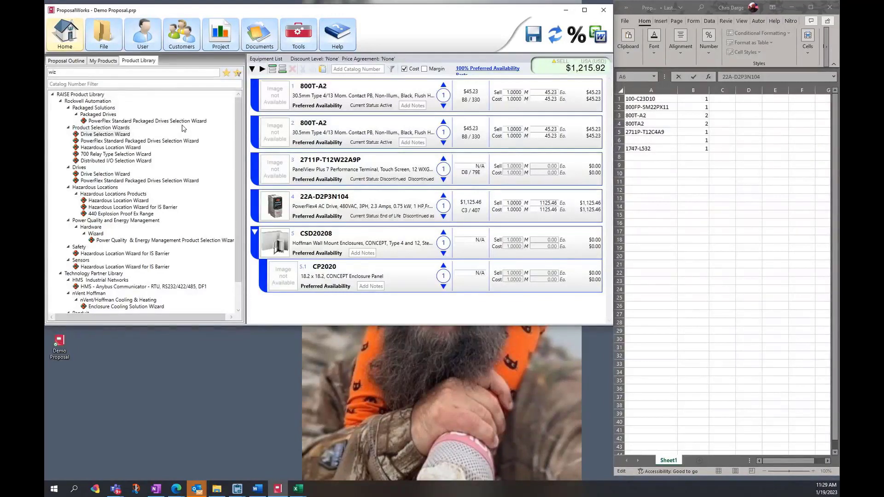
Step: Open the Drive Selection Wizard under Product Selection Wizards and look through the PowerFlex drives it offers
left_click(140, 148)
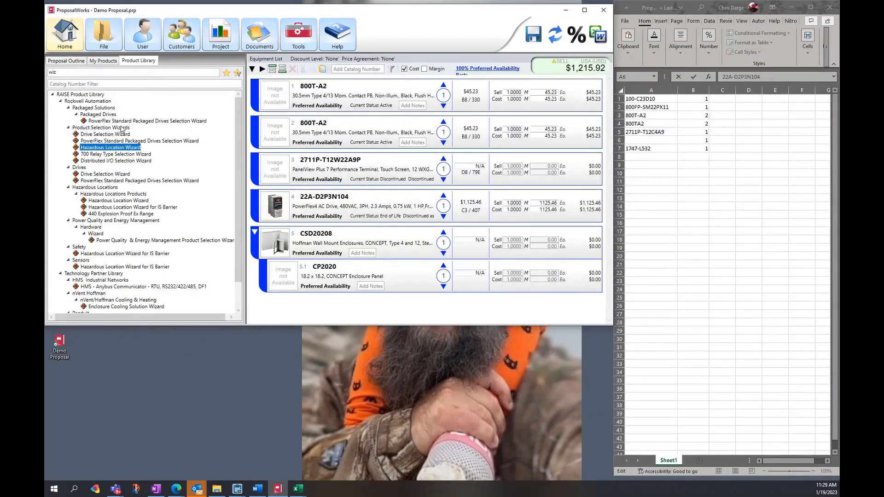
left_click(132, 142)
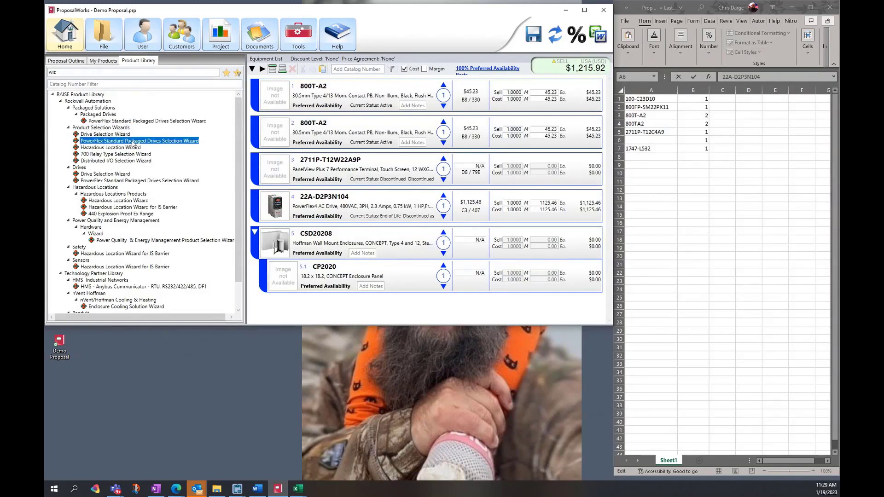
double_click(105, 134)
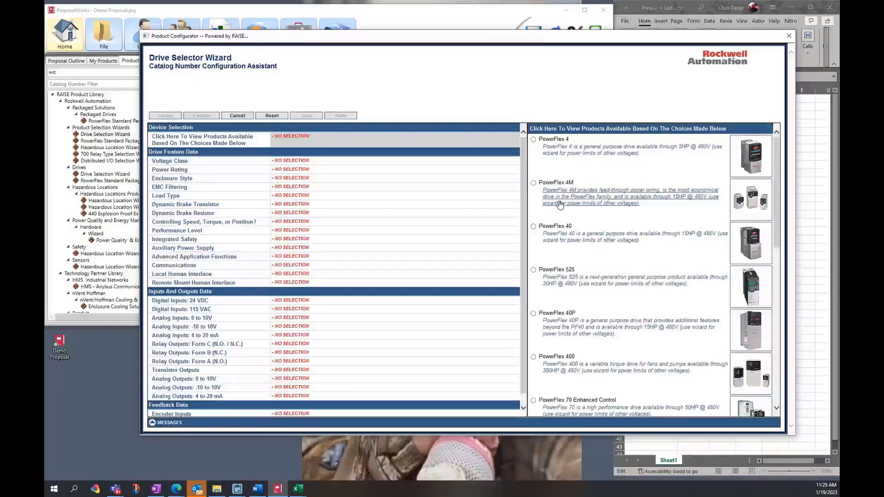
scroll(560, 205, "down", 1)
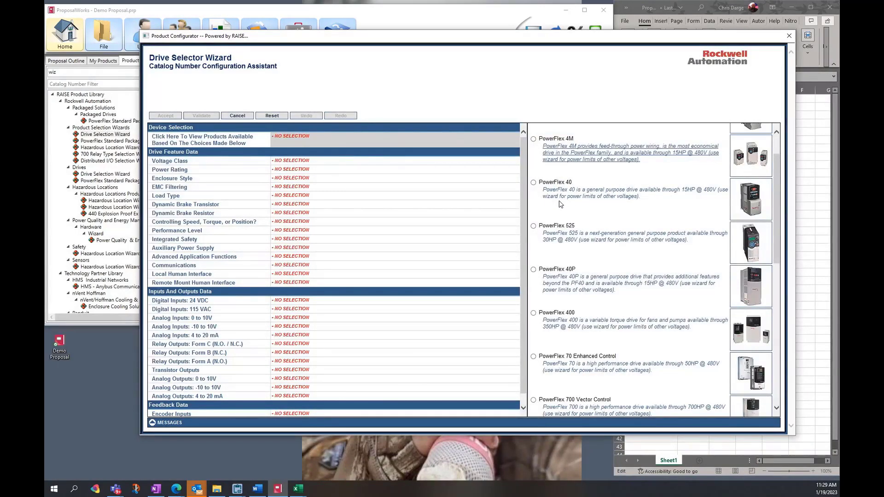
scroll(560, 204, "up", 1)
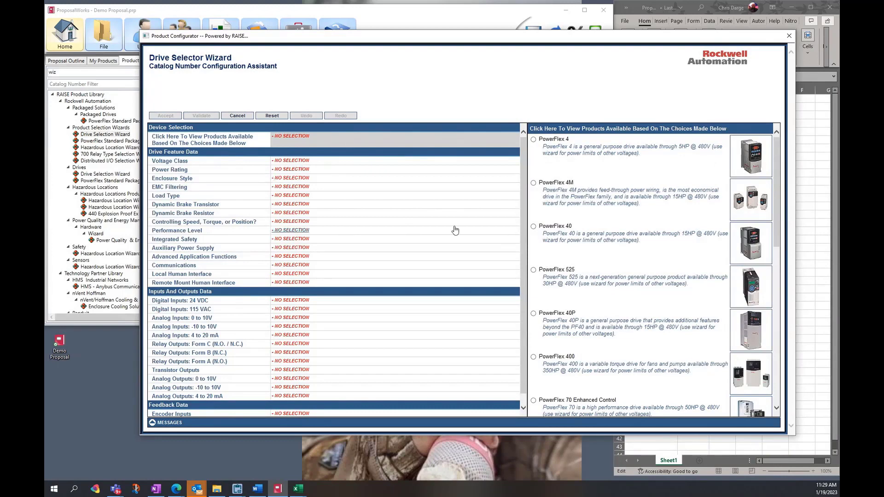
scroll(578, 253, "down", 4)
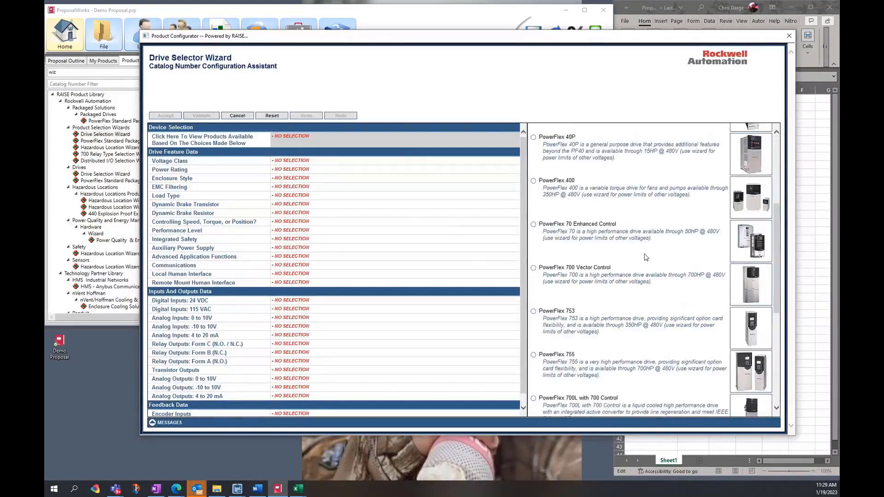
scroll(647, 263, "up", 4)
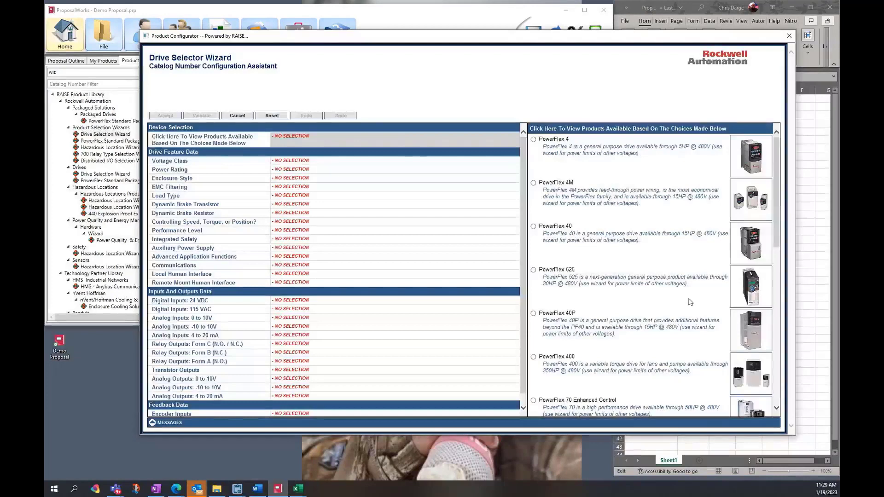
scroll(633, 269, "down", 3)
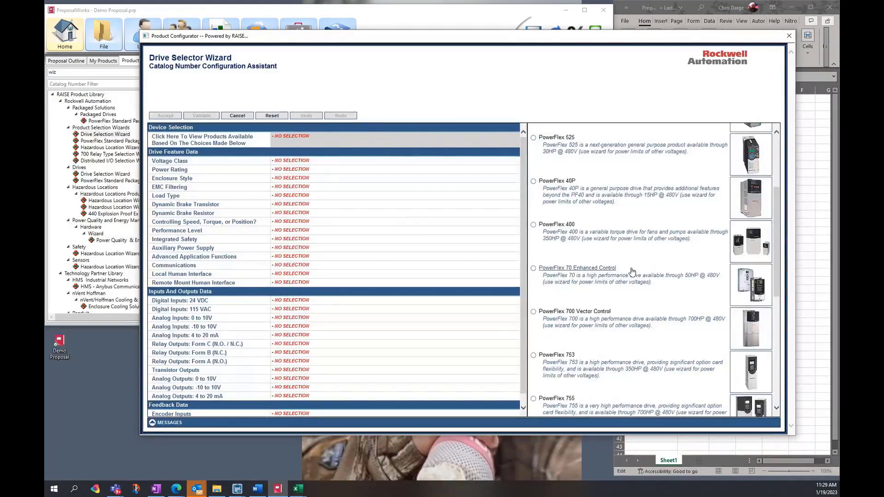
scroll(633, 272, "up", 3)
Step: Set the drive's voltage class to 460 - 480 VAC, 3 phase input and its power rating to 7.5HP (5.5kW)
left_click(290, 160)
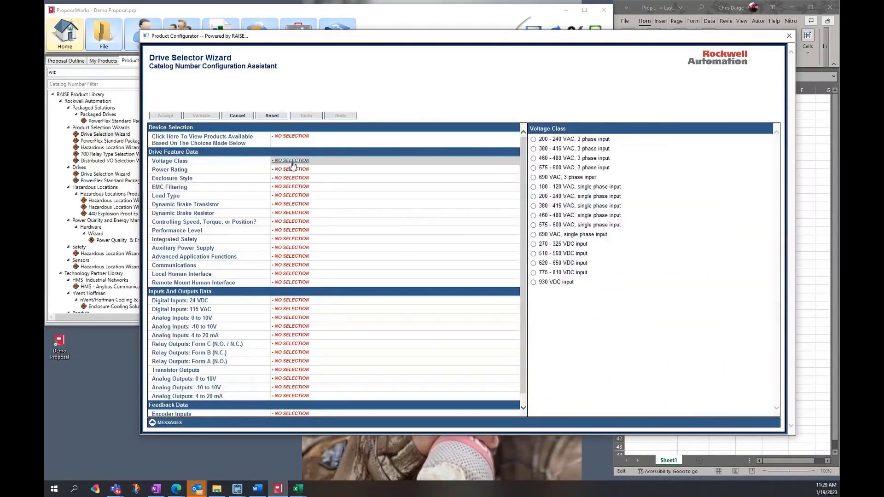
left_click(290, 136)
left_click(290, 161)
left_click(534, 159)
left_click(293, 170)
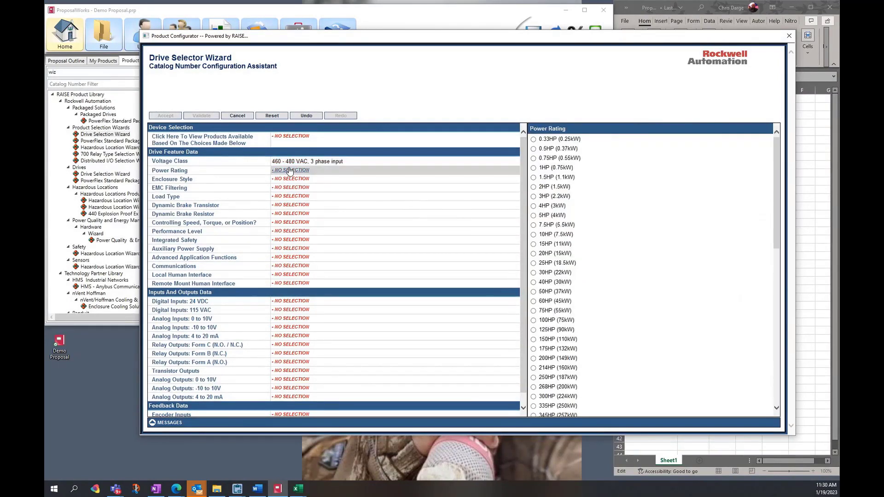
left_click(533, 226)
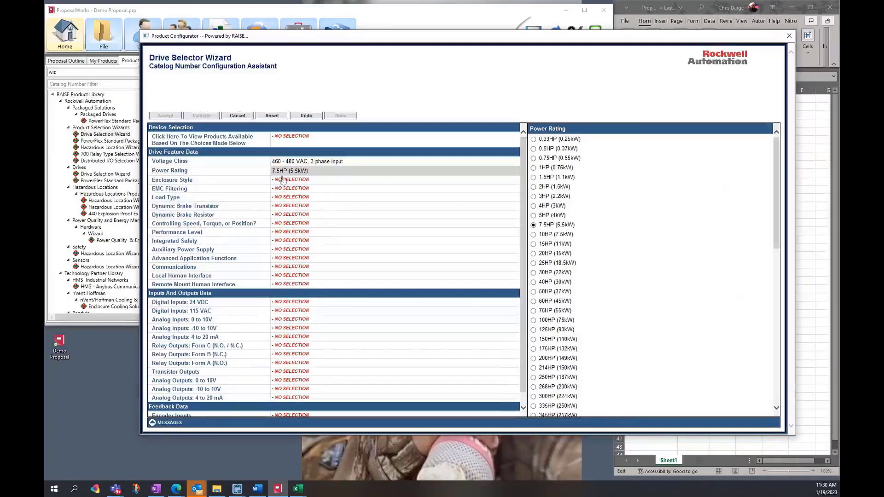
Step: Choose the Open / IP20 or NEMA 1 enclosure style and set EMC filtering to None Required
left_click(318, 178)
left_click(533, 139)
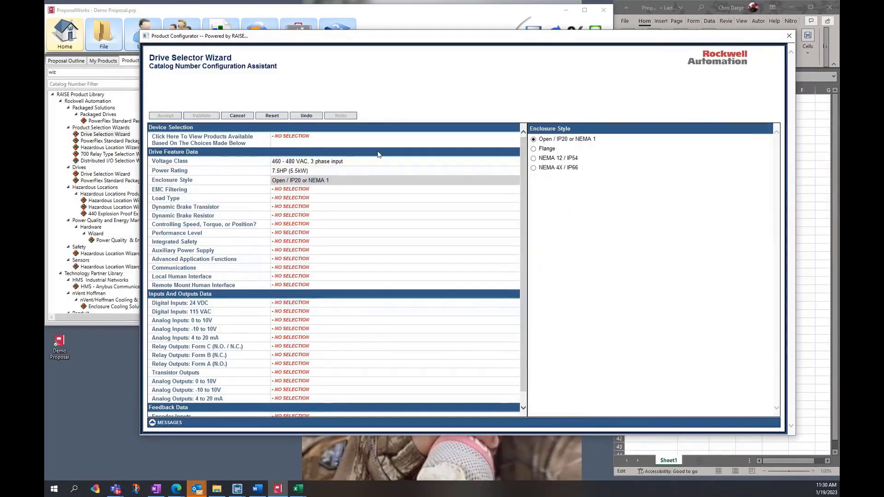
left_click(292, 190)
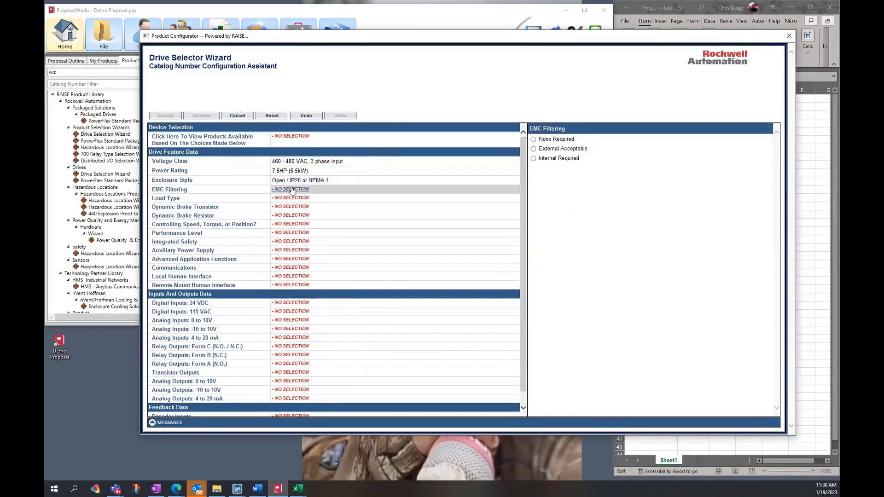
left_click(533, 139)
Step: Set the load type to Normal Duty Constant Torque, with None Required for both the dynamic brake transistor and resistor
left_click(295, 200)
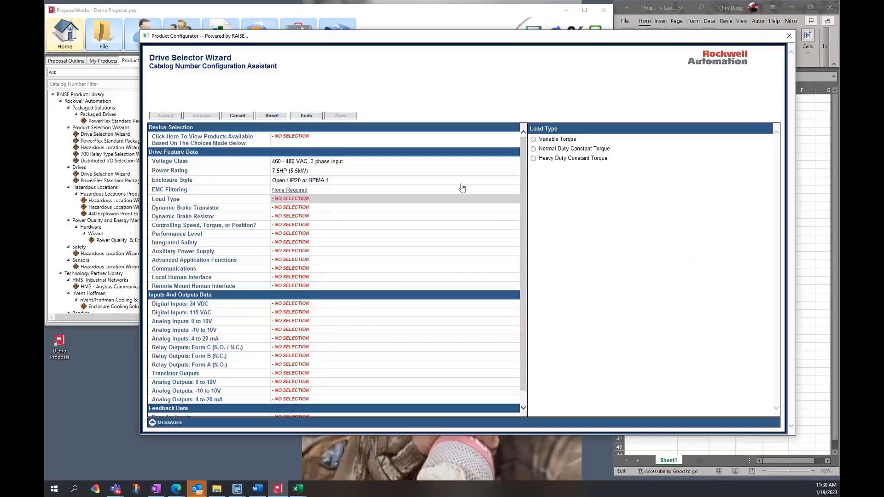
left_click(533, 150)
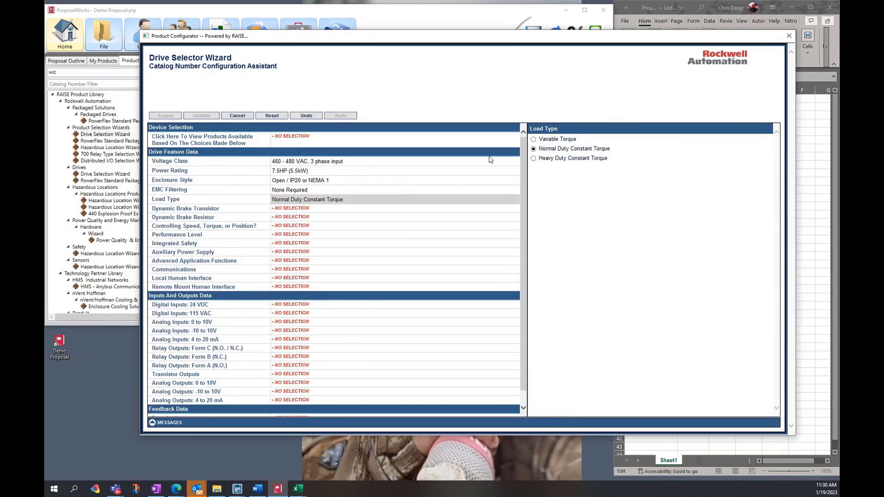
left_click(293, 209)
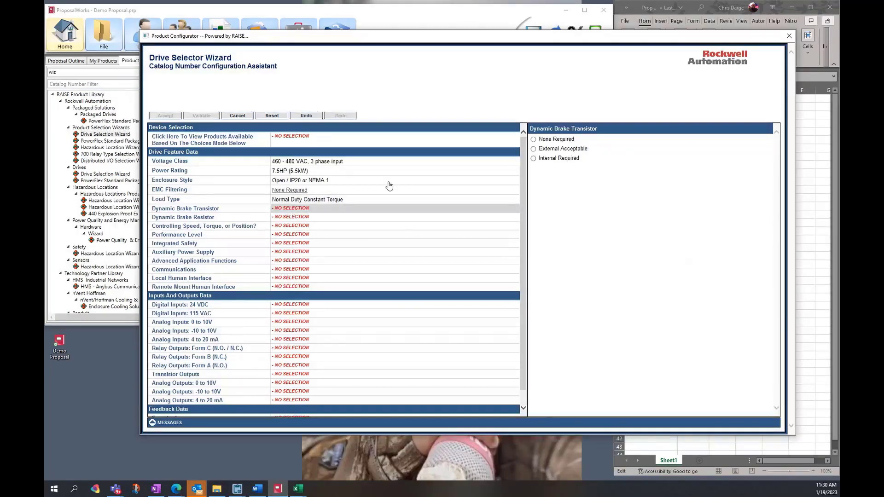
left_click(534, 139)
left_click(292, 218)
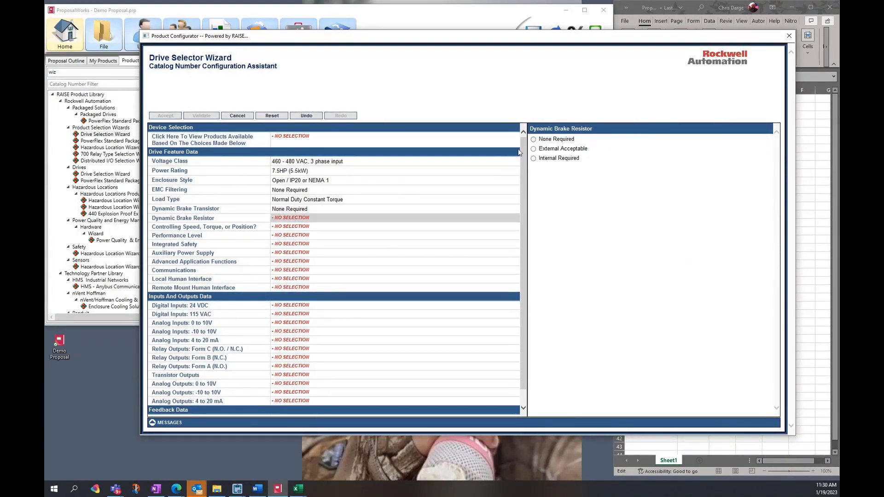
left_click(534, 139)
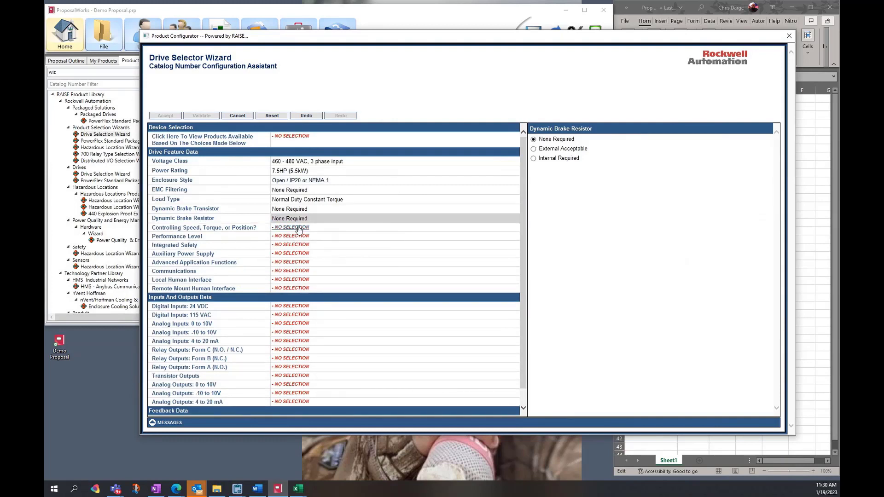
Step: Select both Speed and Torque as what the drive has to control
left_click(299, 228)
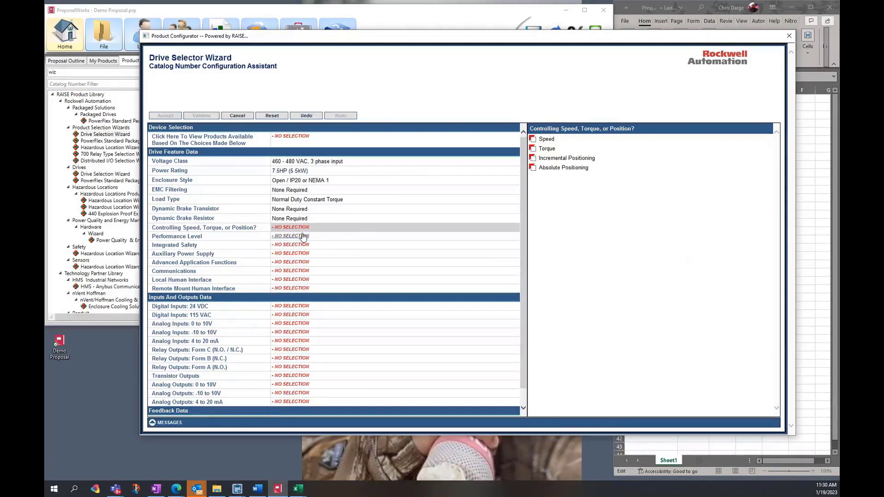
left_click(532, 148)
left_click(532, 139)
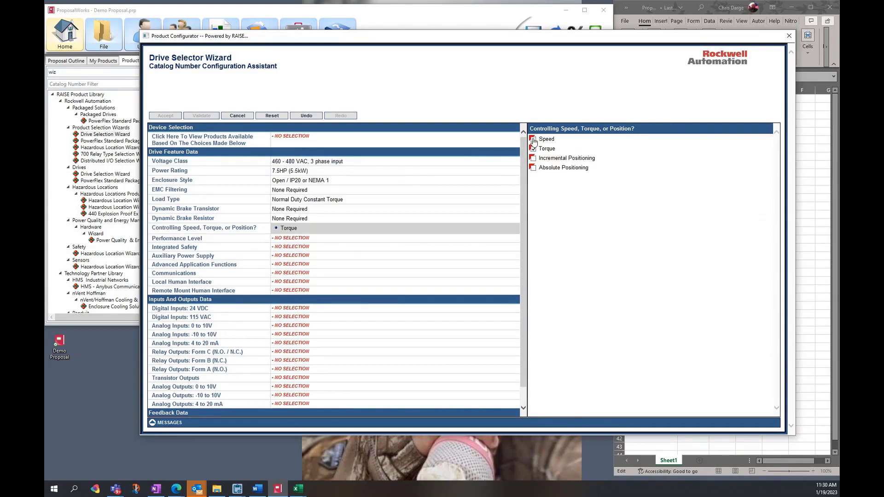
Step: Set the performance level to Open Loop V/Hz and the integrated safety to Safe Torque-Off
left_click(292, 247)
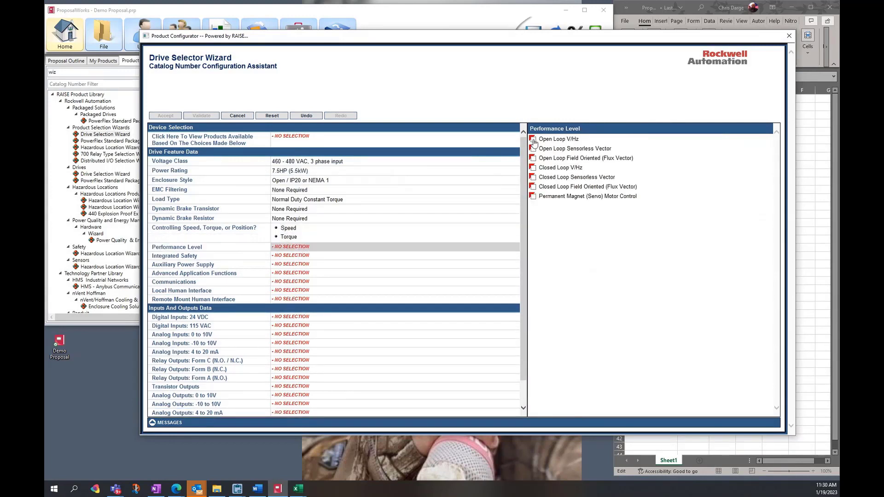
left_click(290, 255)
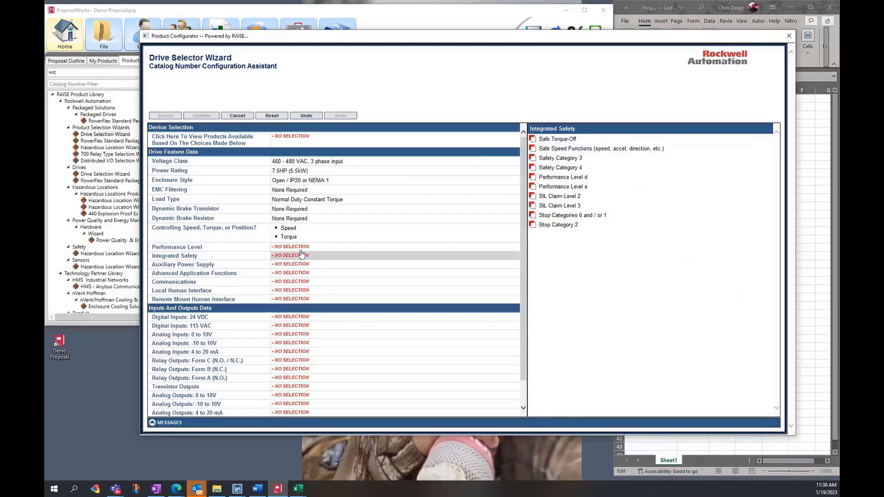
left_click(303, 248)
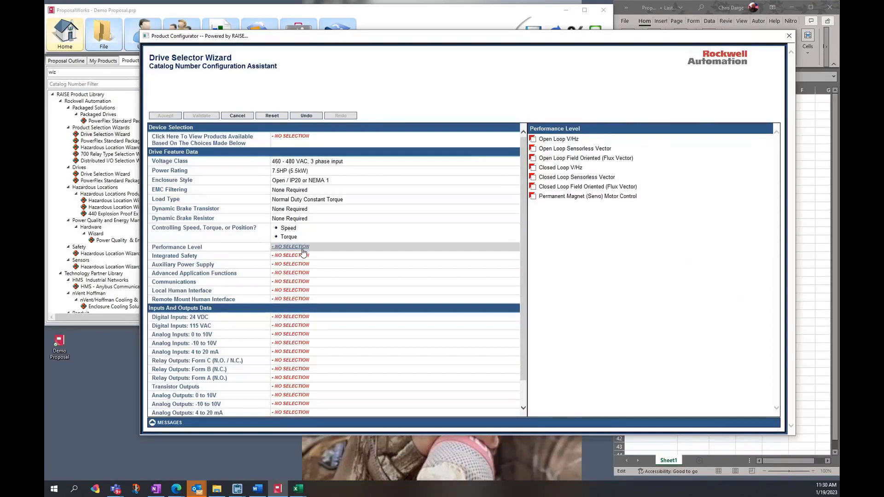
left_click(533, 140)
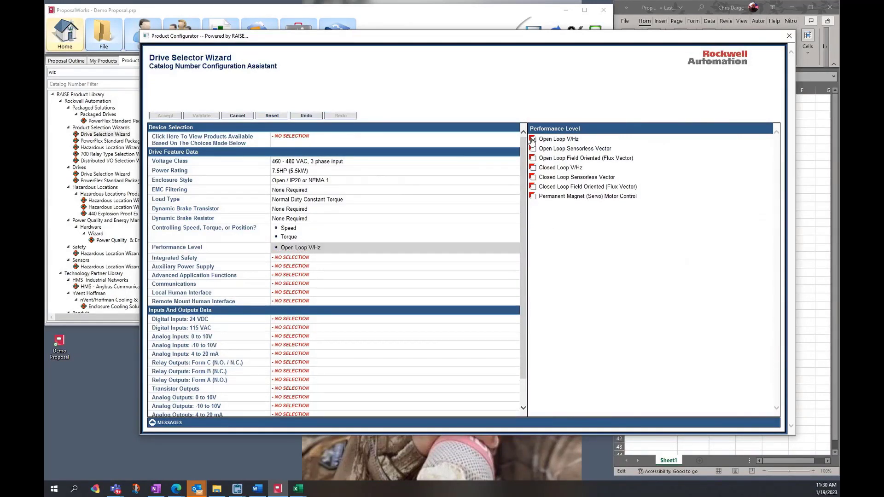
left_click(297, 259)
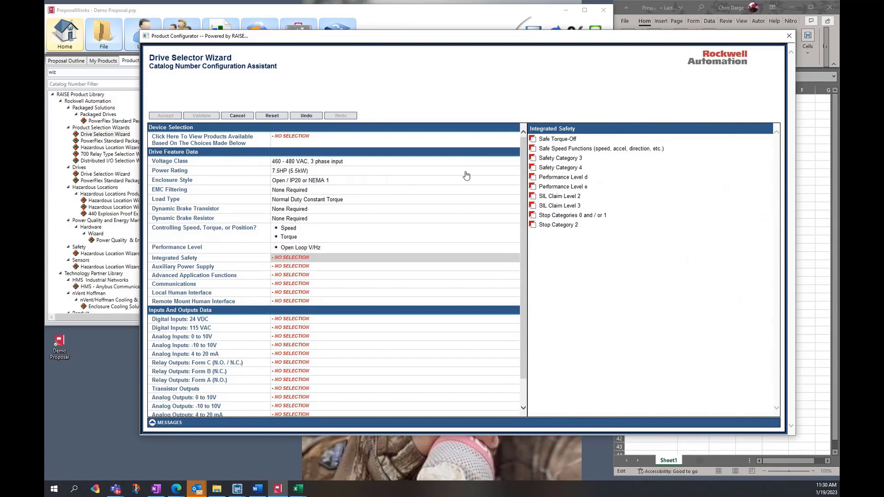
left_click(534, 140)
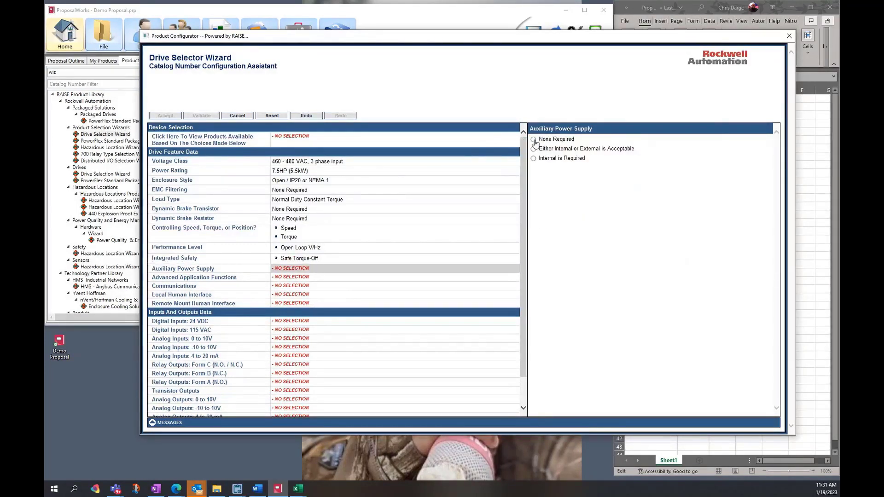
Step: Set the auxiliary power supply to None Required and select Crane & Hoist Functions as the advanced application function
left_click(535, 140)
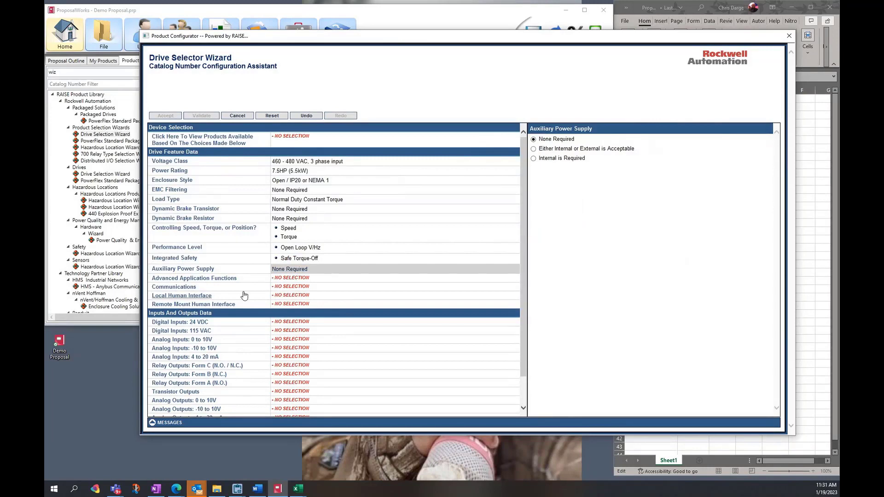
left_click(297, 282)
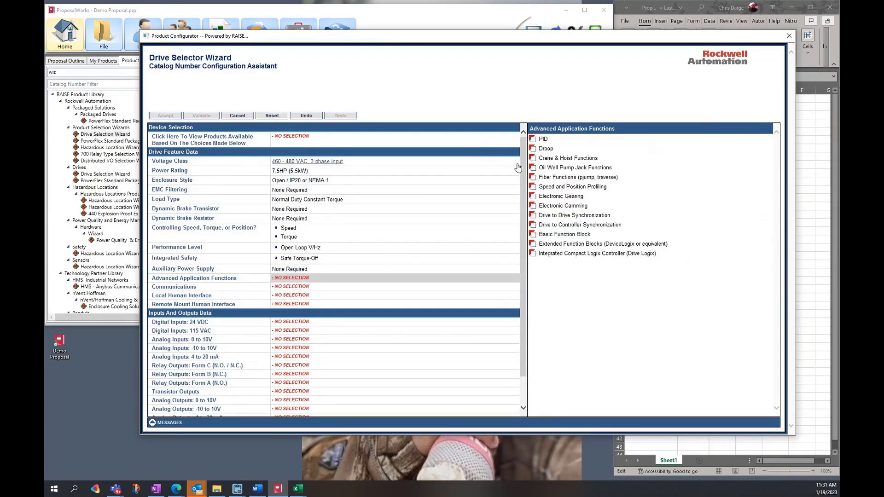
scroll(303, 293, "down", 1)
scroll(302, 292, "up", 1)
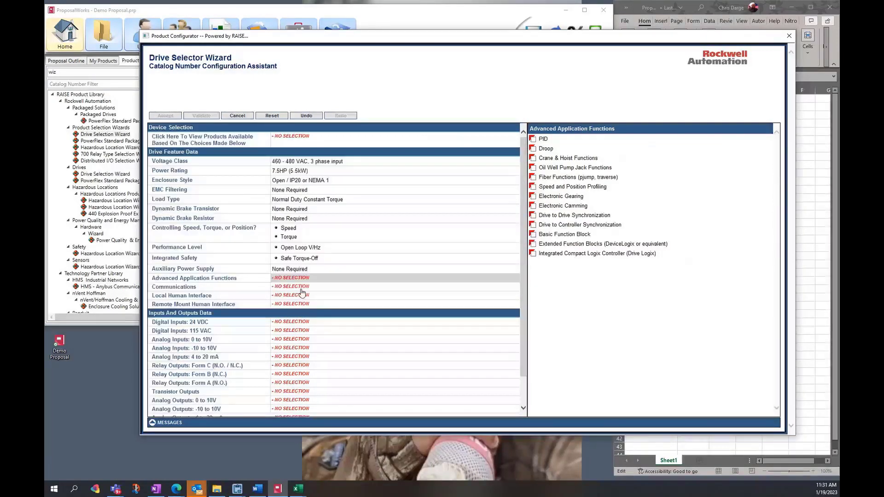
scroll(302, 293, "down", 1)
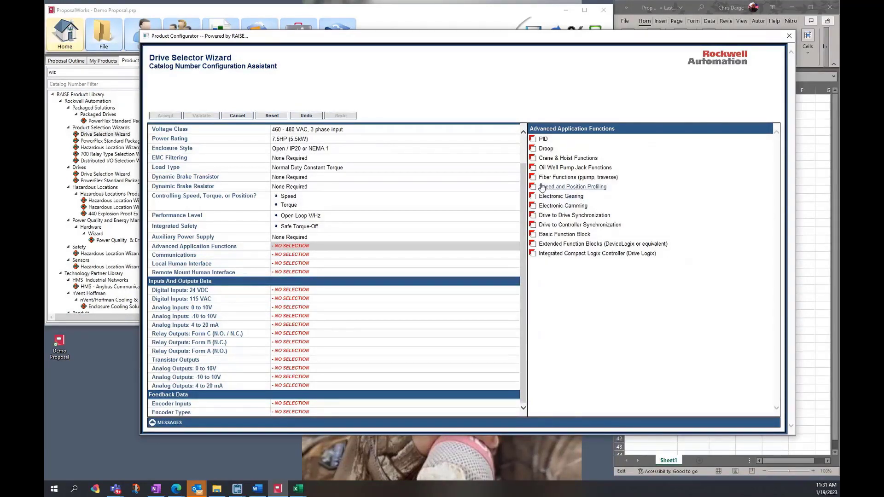
left_click(534, 160)
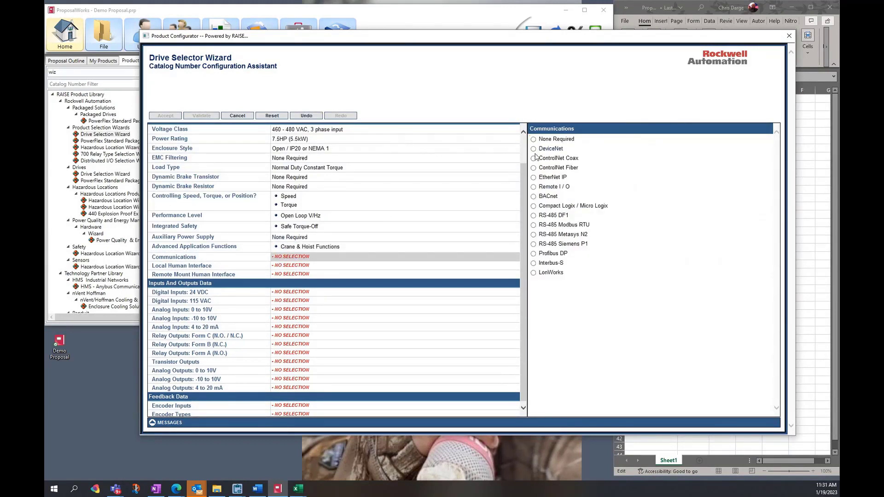
Step: Set communications to EtherNet IP, with No Local HIM required and No Remote HIM required for the human interfaces
left_click(533, 177)
left_click(283, 268)
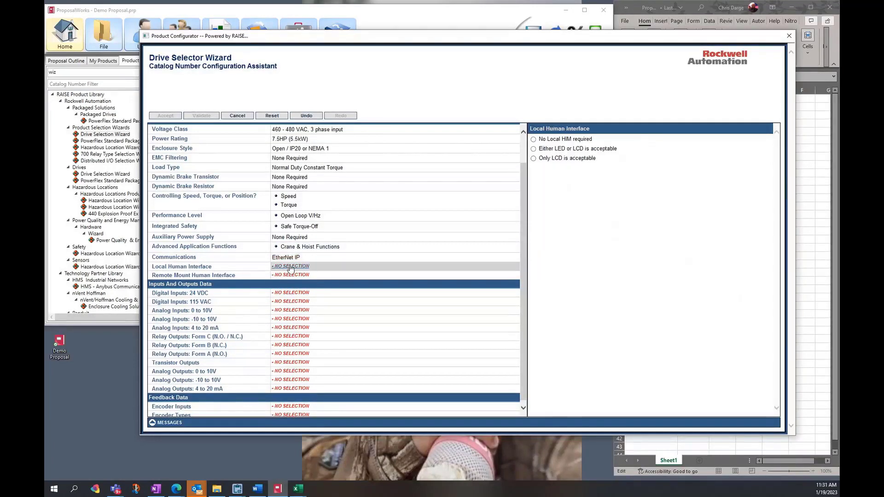
left_click(535, 139)
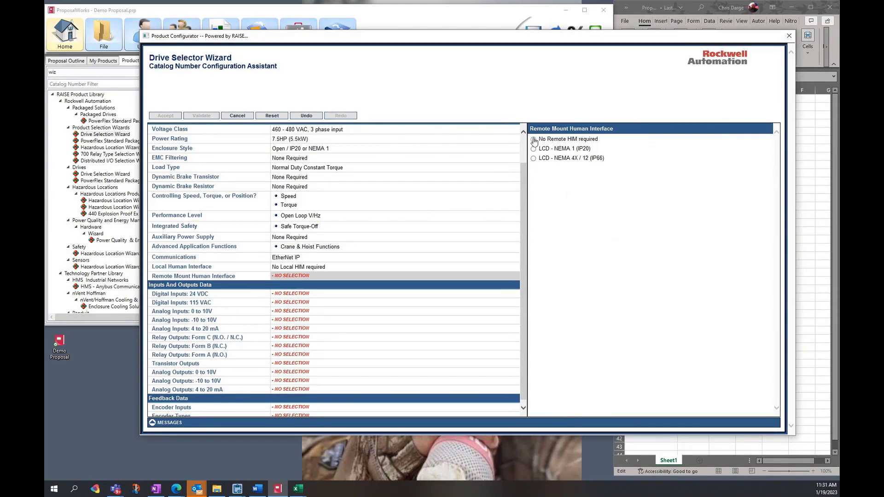
left_click(534, 140)
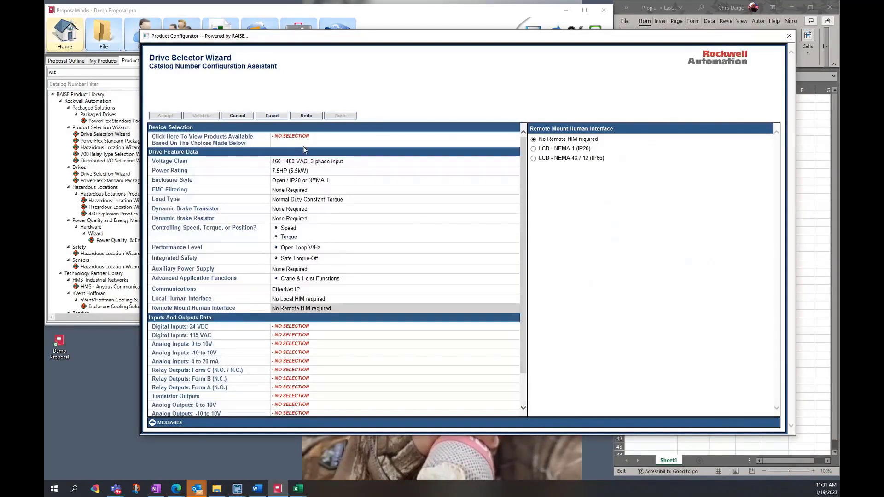
Step: View the drives available for the choices made, and cancel the wizard
left_click(294, 139)
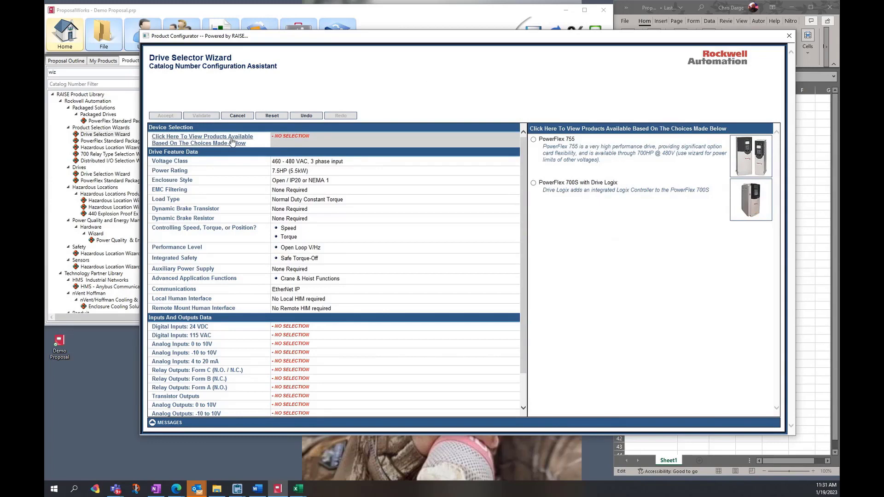
left_click(237, 116)
Step: Reopen the Drive Selection Wizard from Product Selection Wizards and look through the complete list of available PowerFlex drives
double_click(111, 134)
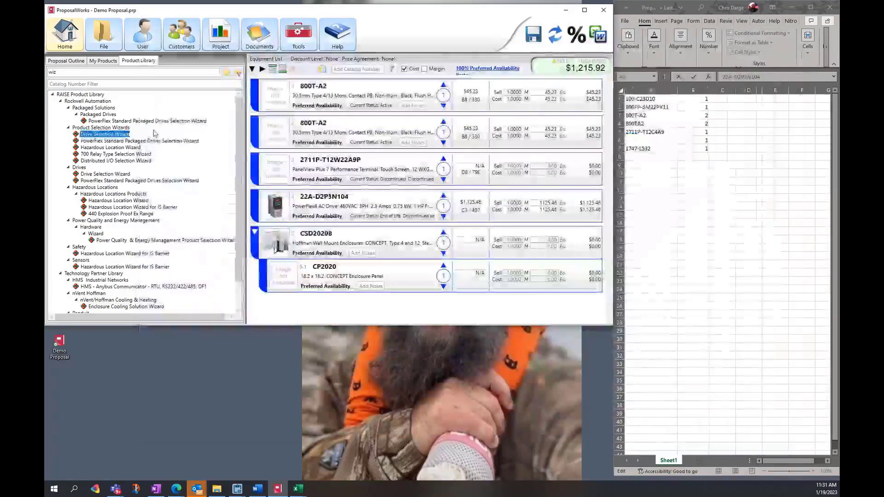
left_click(286, 140)
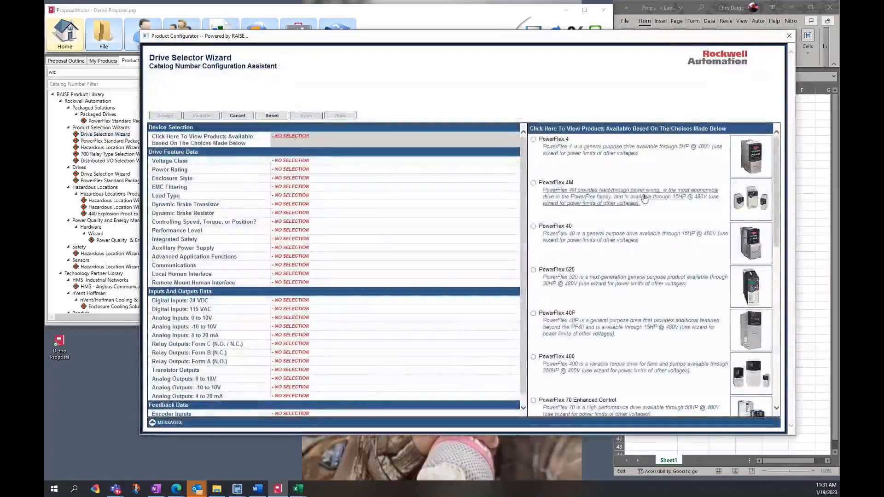
scroll(643, 198, "down", 8)
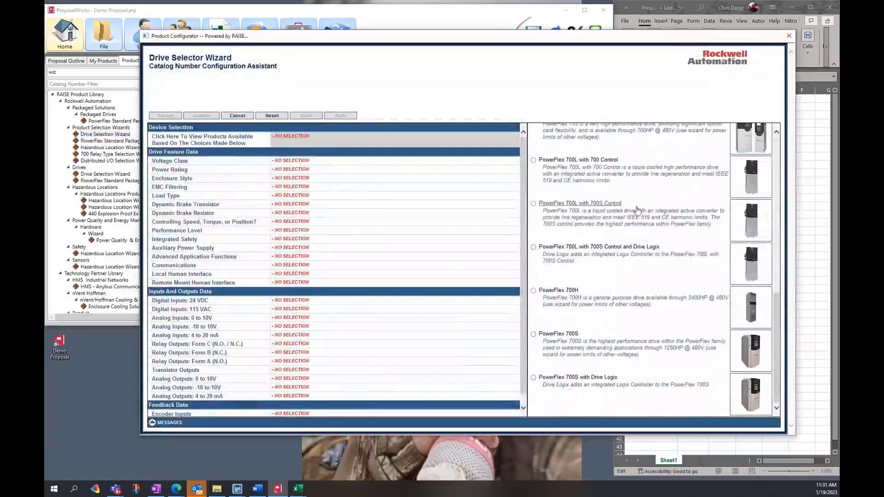
scroll(639, 210, "up", 10)
scroll(638, 211, "down", 10)
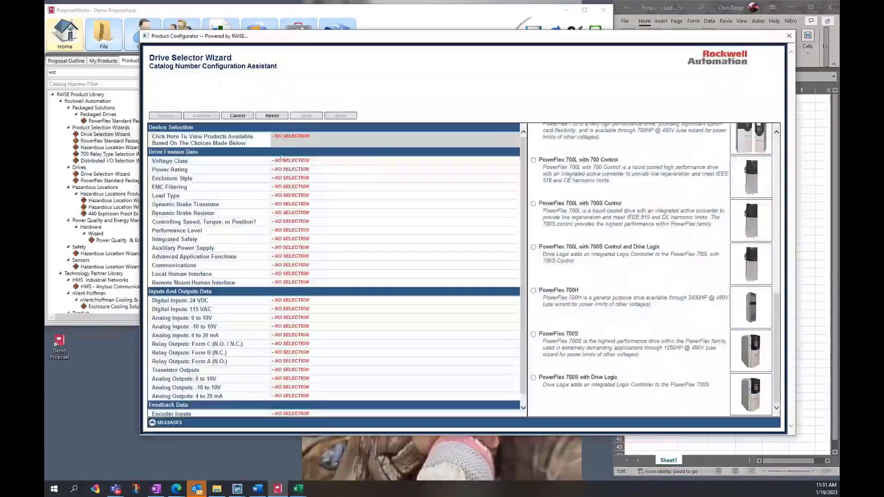
Step: Check the Voltage Class options, review the unfiltered list of available drives again, and cancel the wizard
left_click(308, 161)
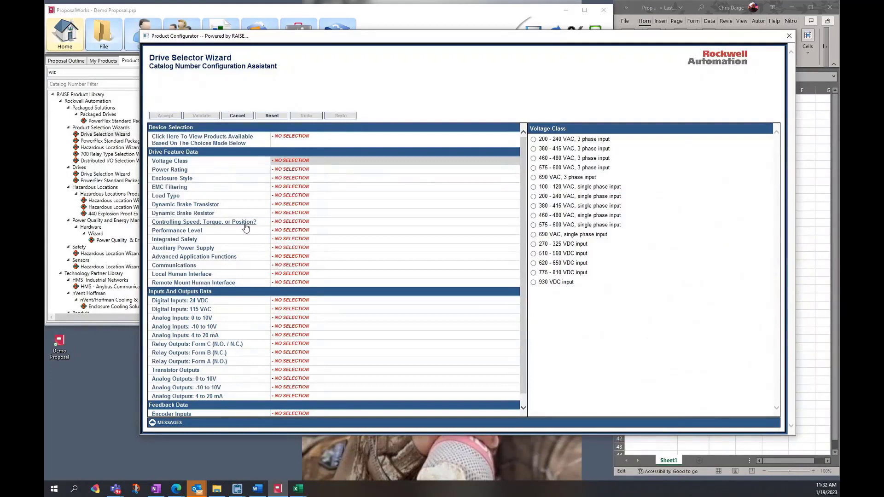
left_click(288, 144)
scroll(622, 191, "down", 3)
scroll(622, 193, "down", 4)
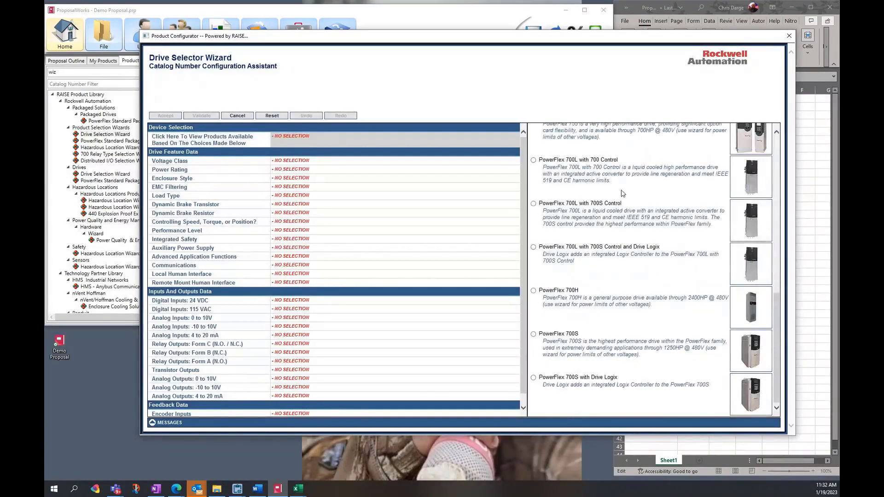
scroll(623, 194, "up", 6)
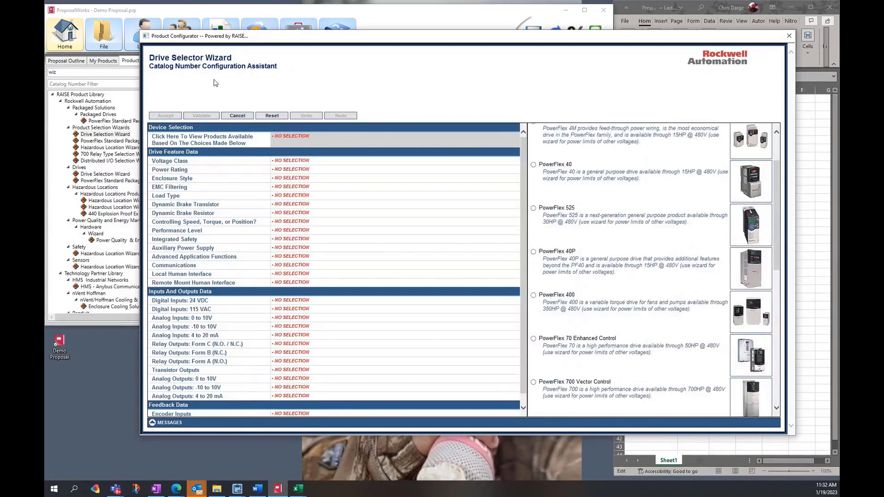
left_click(236, 117)
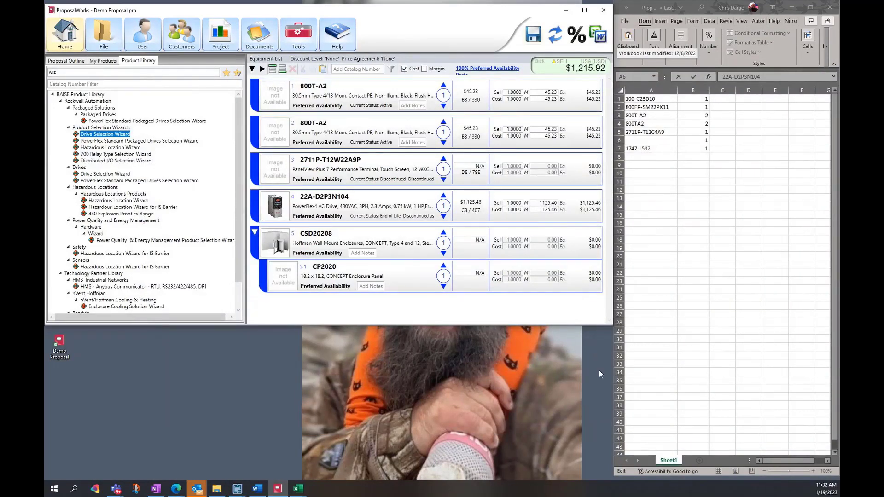
scroll(144, 193, "down", 2)
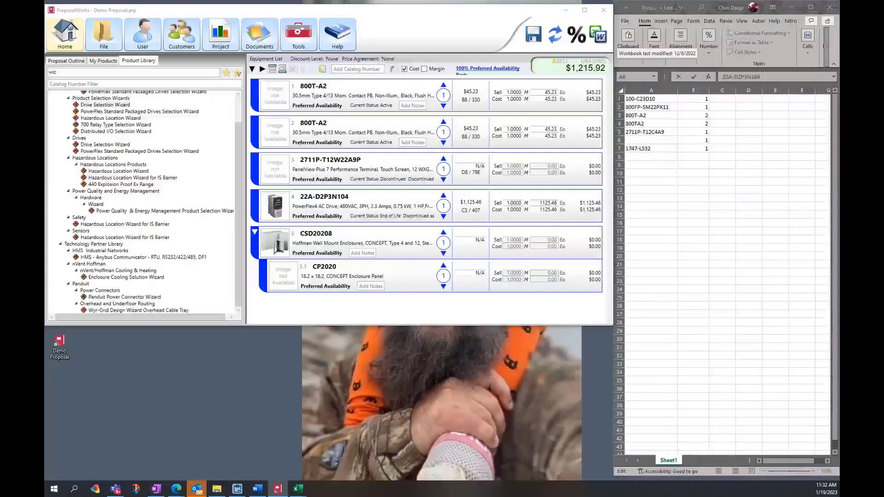
key("super+d")
key("super+d")
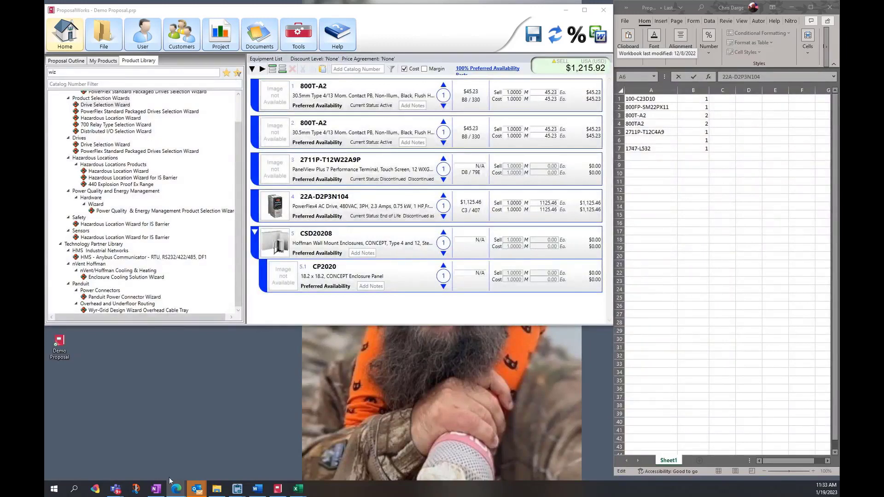
Step: Open the help section and look through its list of help documents
left_click(346, 46)
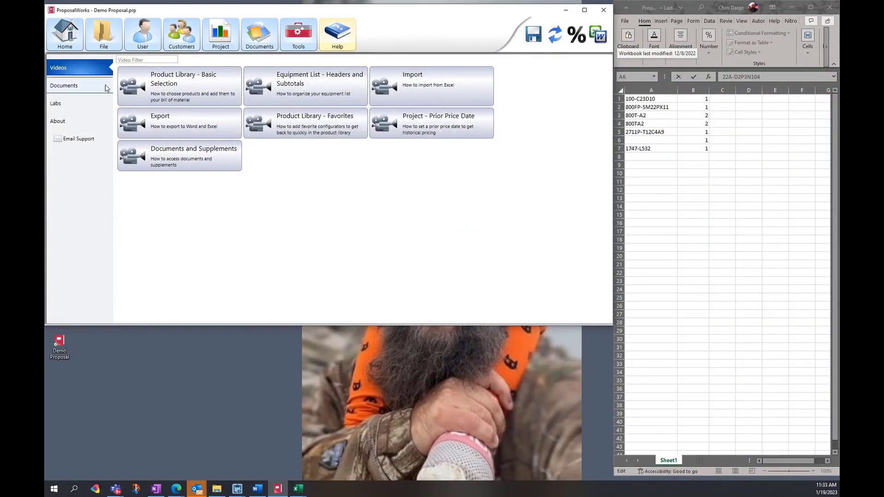
left_click(72, 86)
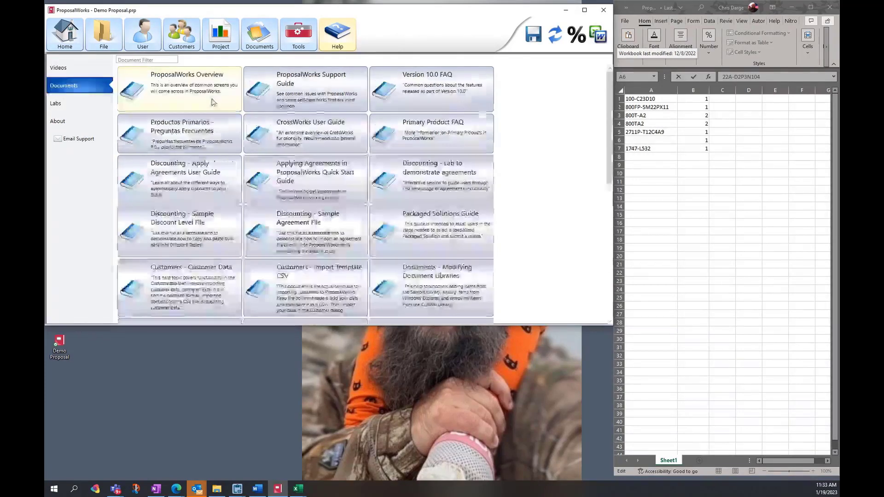
scroll(230, 120, "down", 5)
scroll(221, 132, "down", 3)
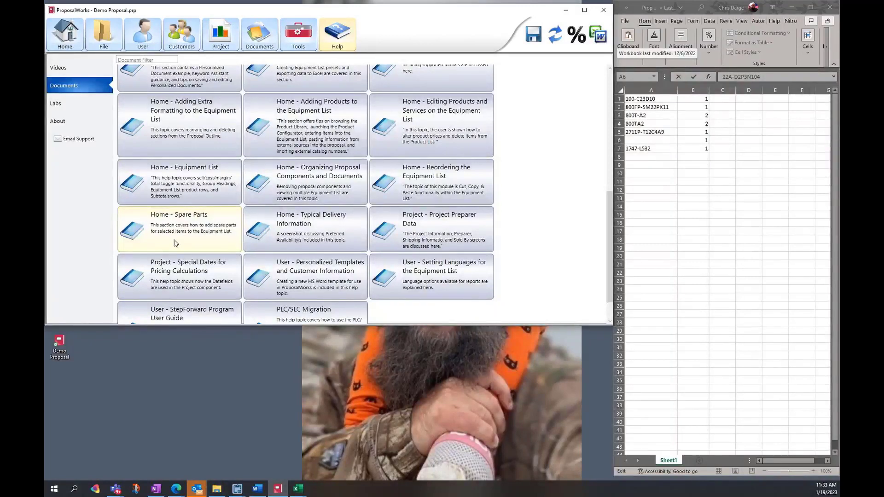
scroll(175, 242, "up", 3)
scroll(171, 184, "up", 1)
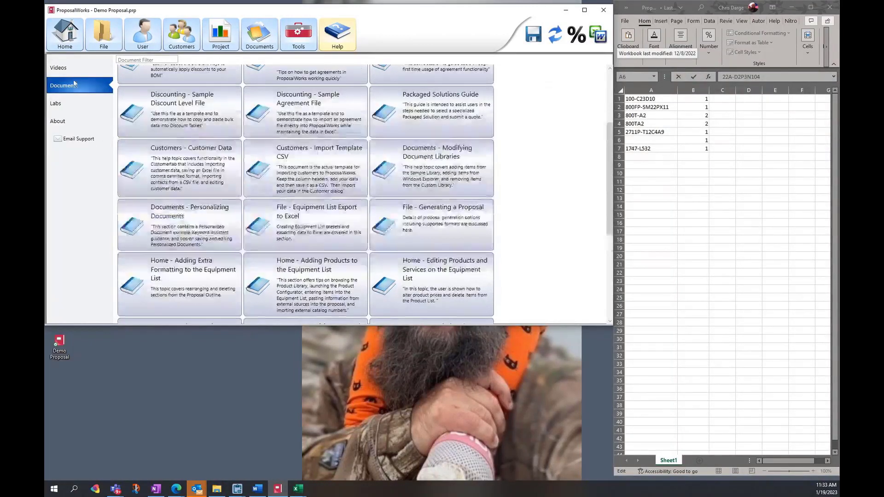
Step: Play the Product Library - Basic Selection training video from the help videos and bring the main window back in front
left_click(73, 70)
left_click(136, 82)
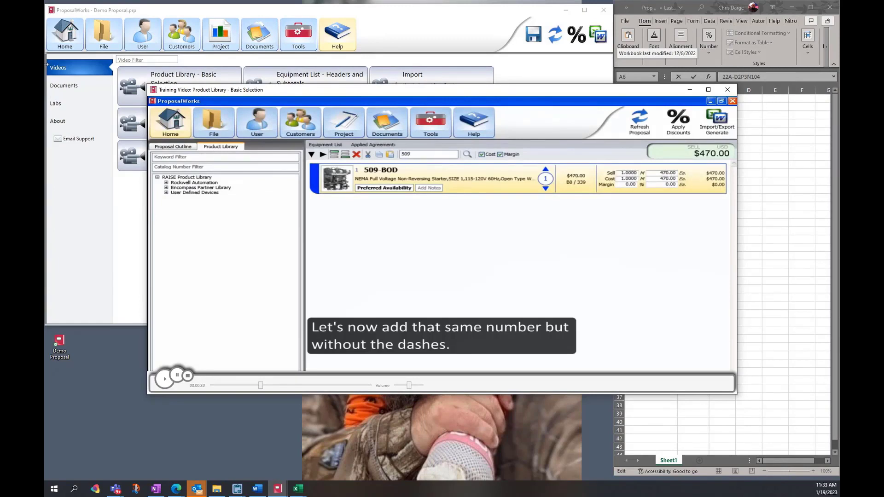
left_click(133, 211)
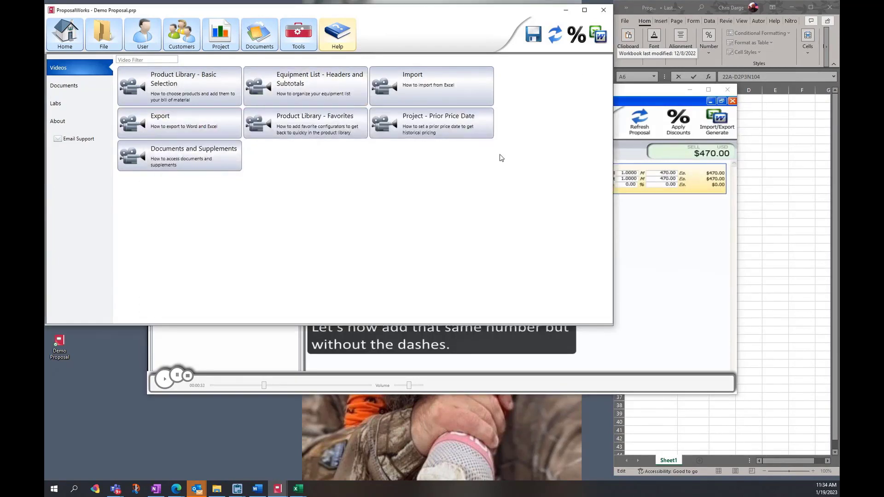
Step: Look over the first entries of the help documents again and return to the help videos
left_click(92, 94)
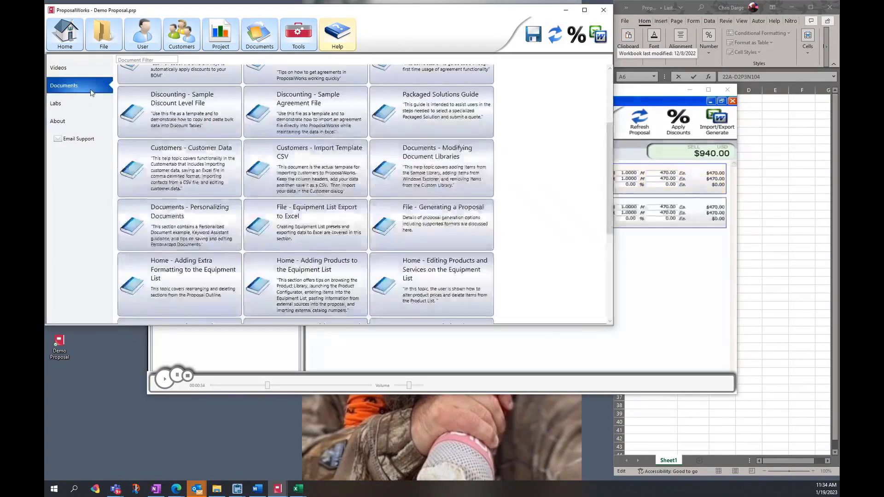
scroll(169, 136, "up", 4)
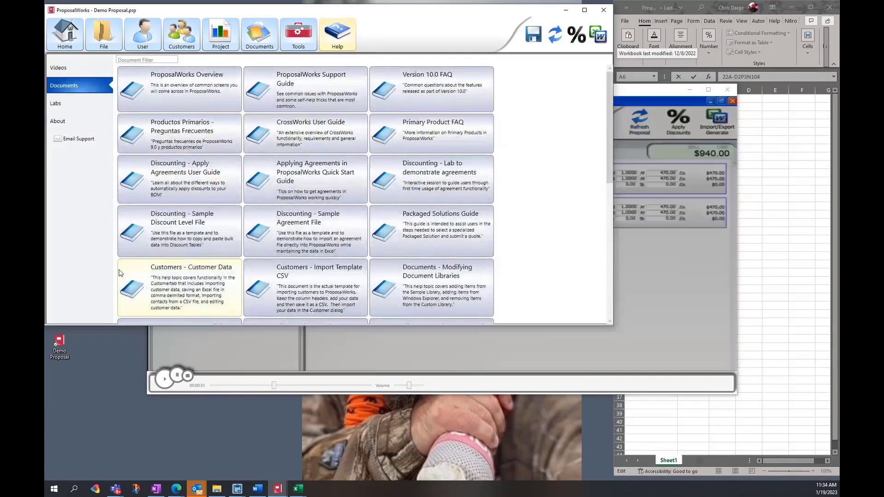
left_click(72, 67)
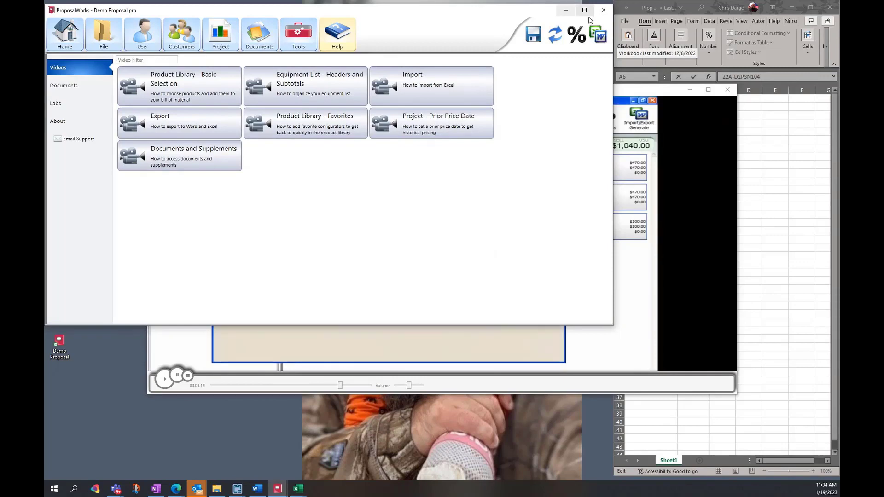
Step: Close the training video and extend the height of the ProposalWorks window down to just above the taskbar
left_click(657, 91)
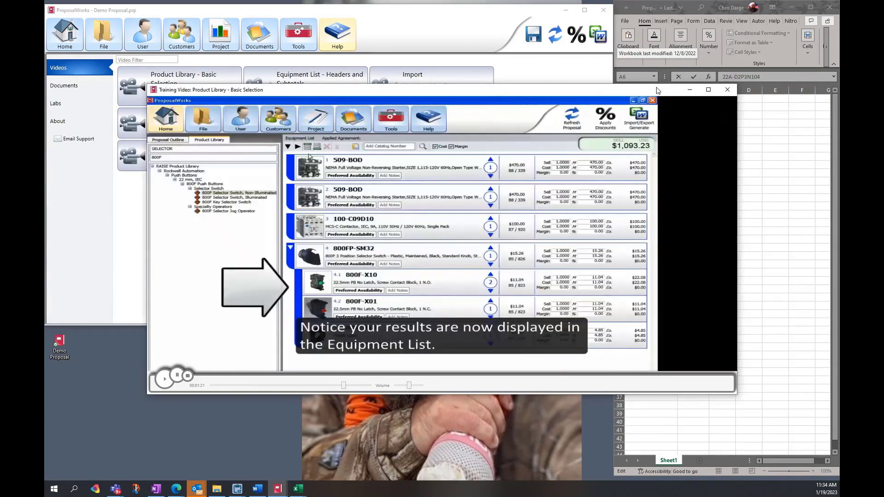
left_click(727, 89)
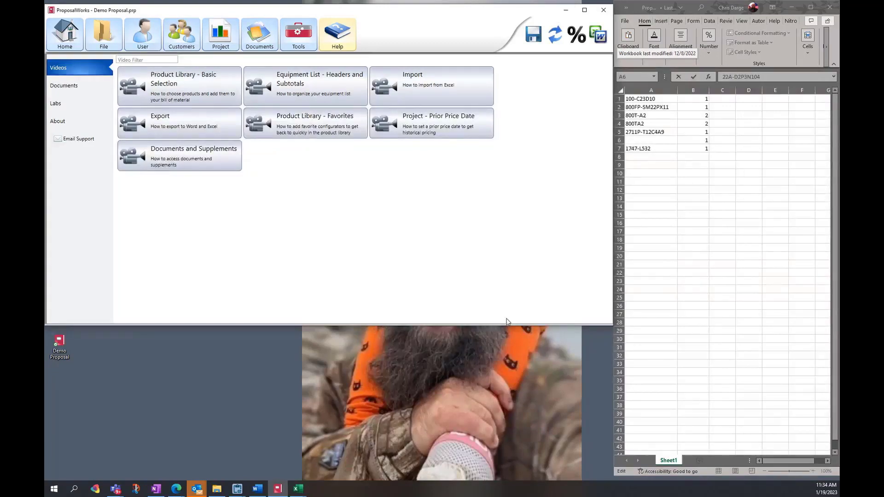
left_click_drag(506, 325, 534, 470)
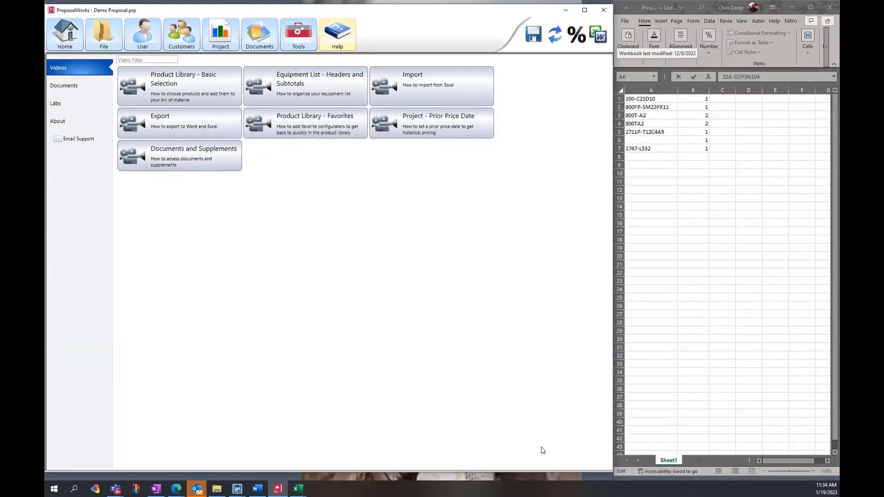